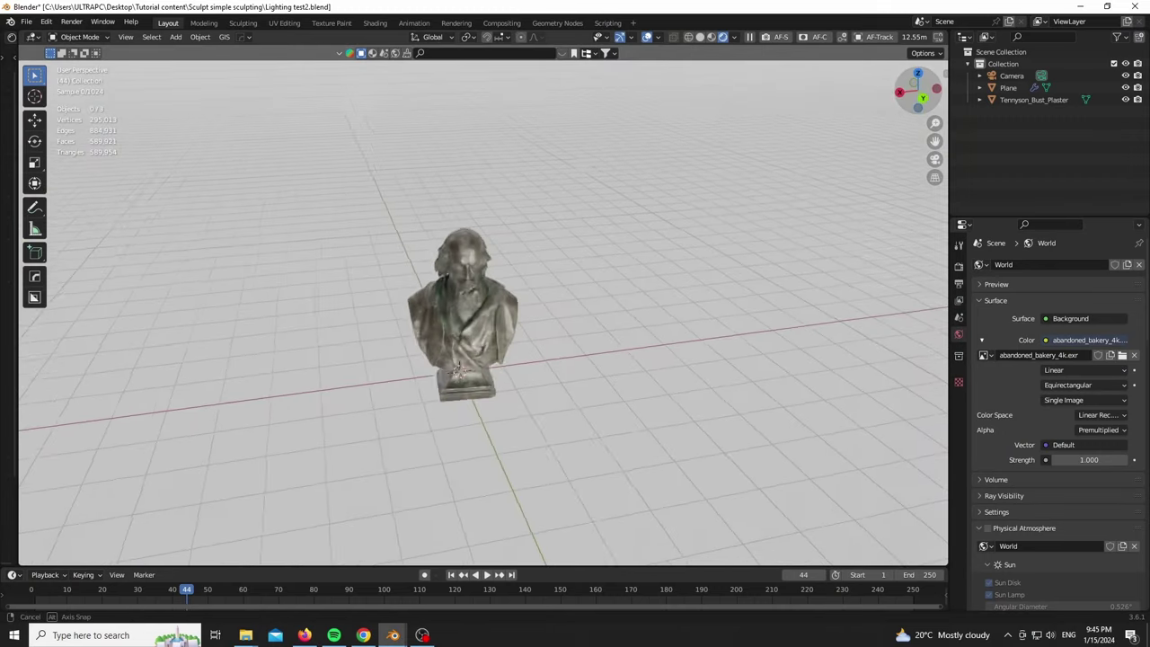
Step: Examine the bust up close and view its Tennyson source page on Three D Scans in the browser
{"action": "scroll", "coordinate": [467, 317], "scroll_direction": "up", "scroll_amount": 7}
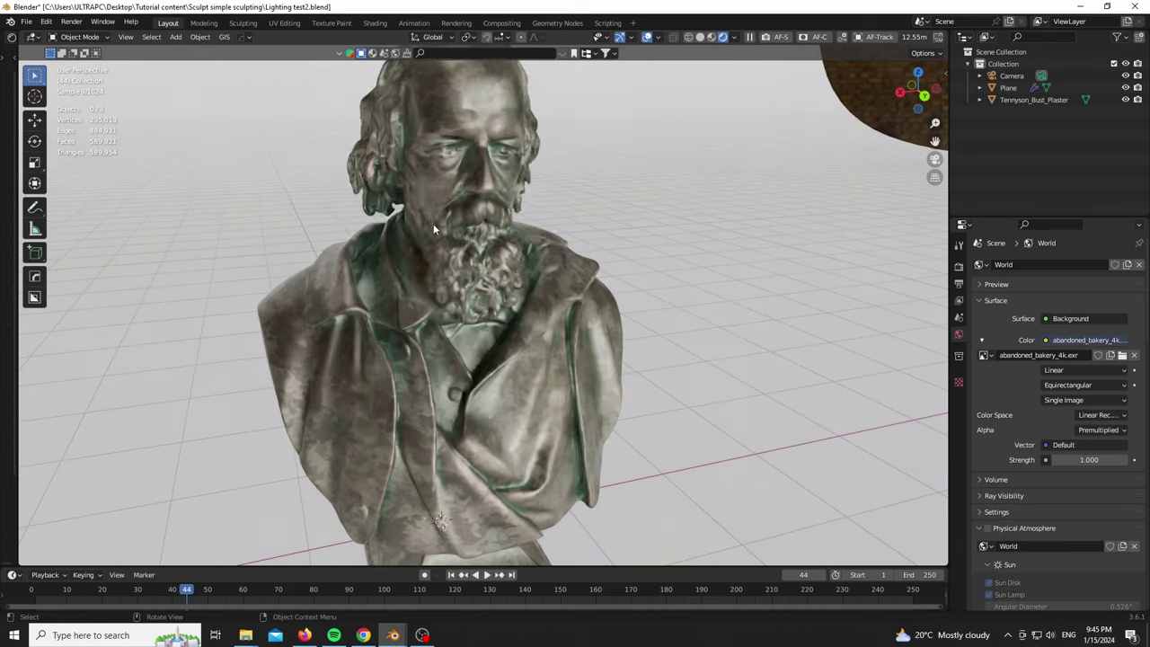
{"action": "scroll", "coordinate": [548, 315], "scroll_direction": "down", "scroll_amount": 2}
{"action": "scroll", "coordinate": [503, 364], "scroll_direction": "up", "scroll_amount": 1}
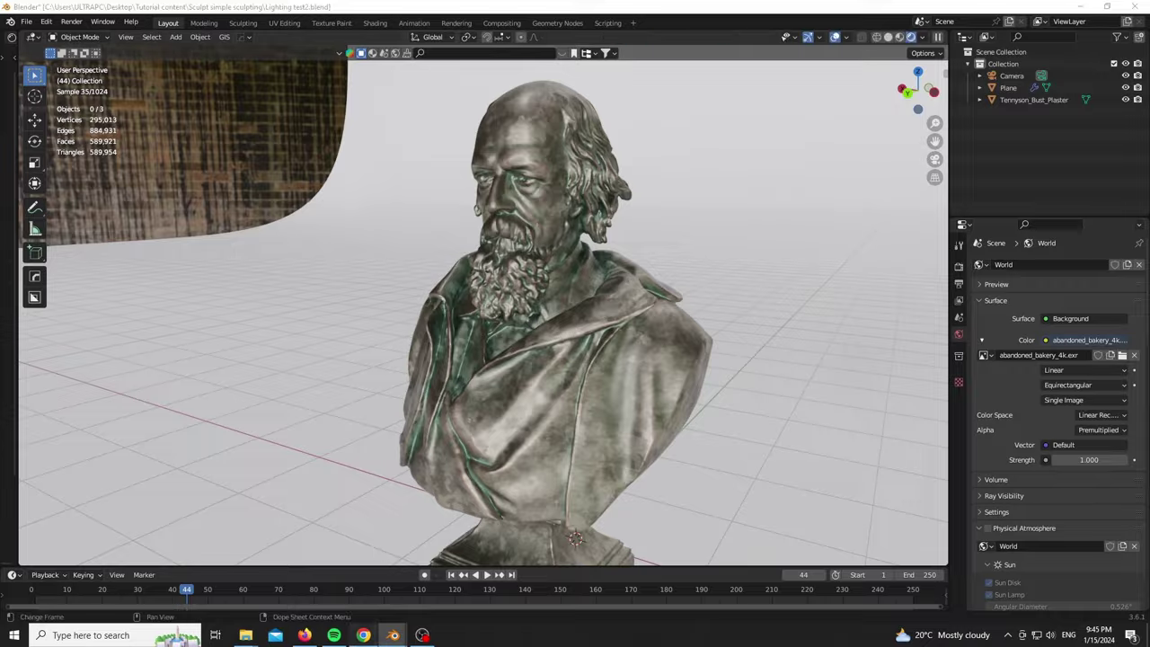
{"action": "key", "text": "alt+Tab"}
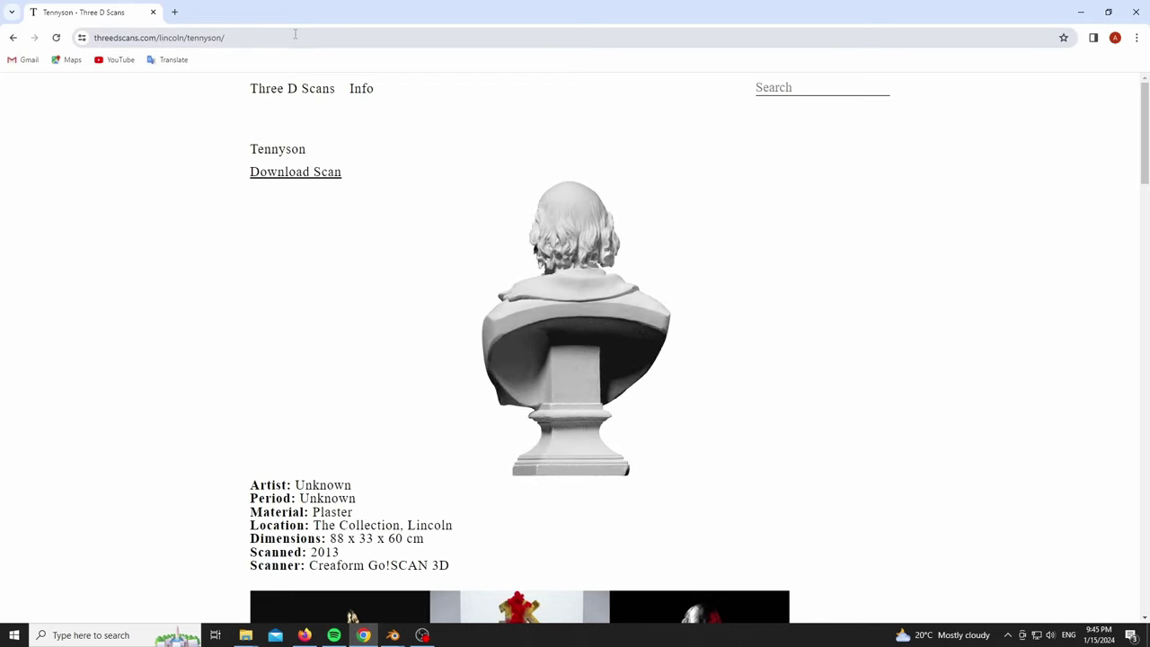
{"action": "left_click", "coordinate": [1077, 12]}
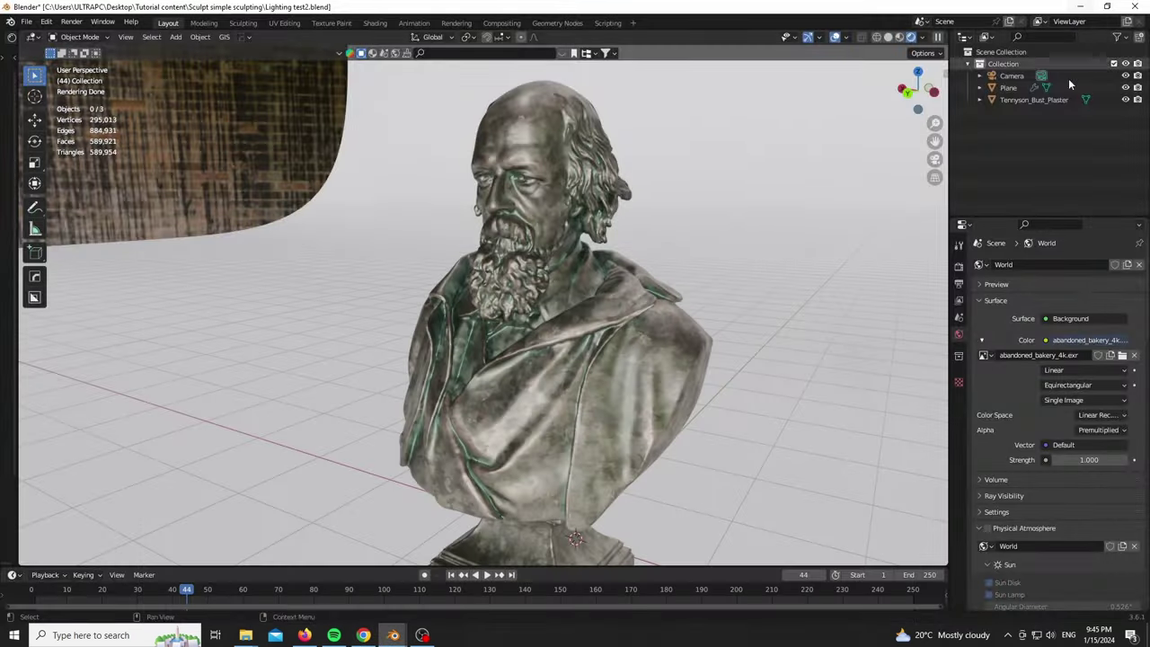
Step: Switch the viewport to Solid shading and scale the curved backdrop plane's whole mesh in Edit Mode
{"action": "scroll", "coordinate": [468, 286], "scroll_direction": "down", "scroll_amount": 4}
{"action": "left_click", "coordinate": [757, 146]}
{"action": "scroll", "coordinate": [531, 311], "scroll_direction": "down", "scroll_amount": 3}
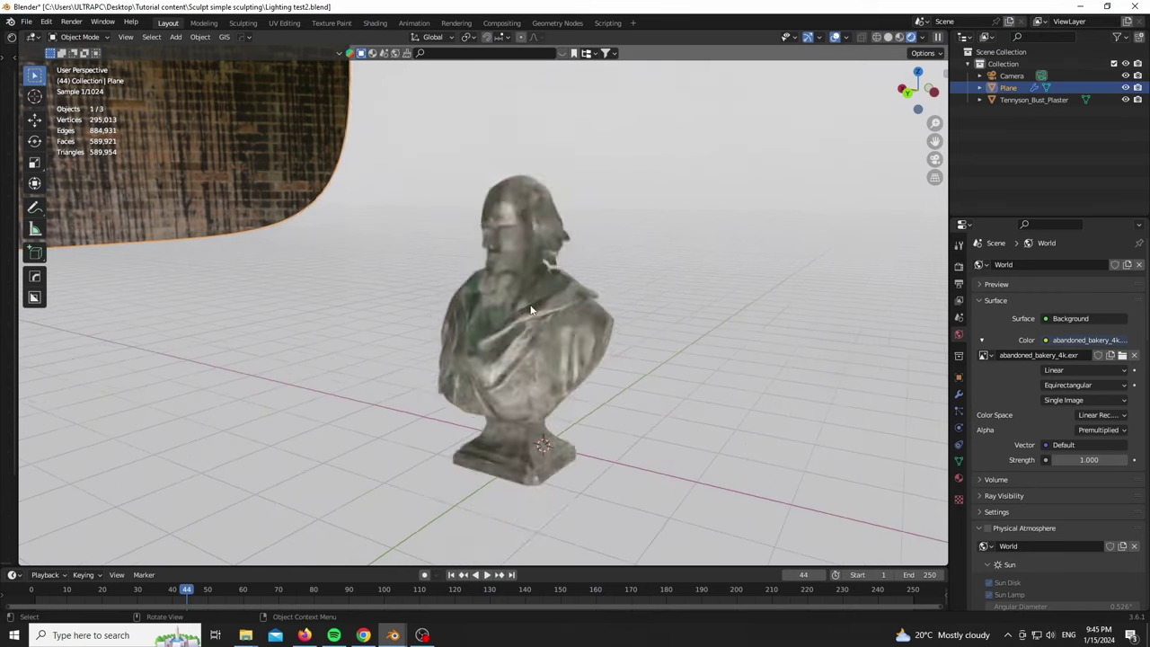
{"action": "key", "text": "z"}
{"action": "left_click", "coordinate": [630, 384]}
{"action": "scroll", "coordinate": [424, 349], "scroll_direction": "down", "scroll_amount": 10}
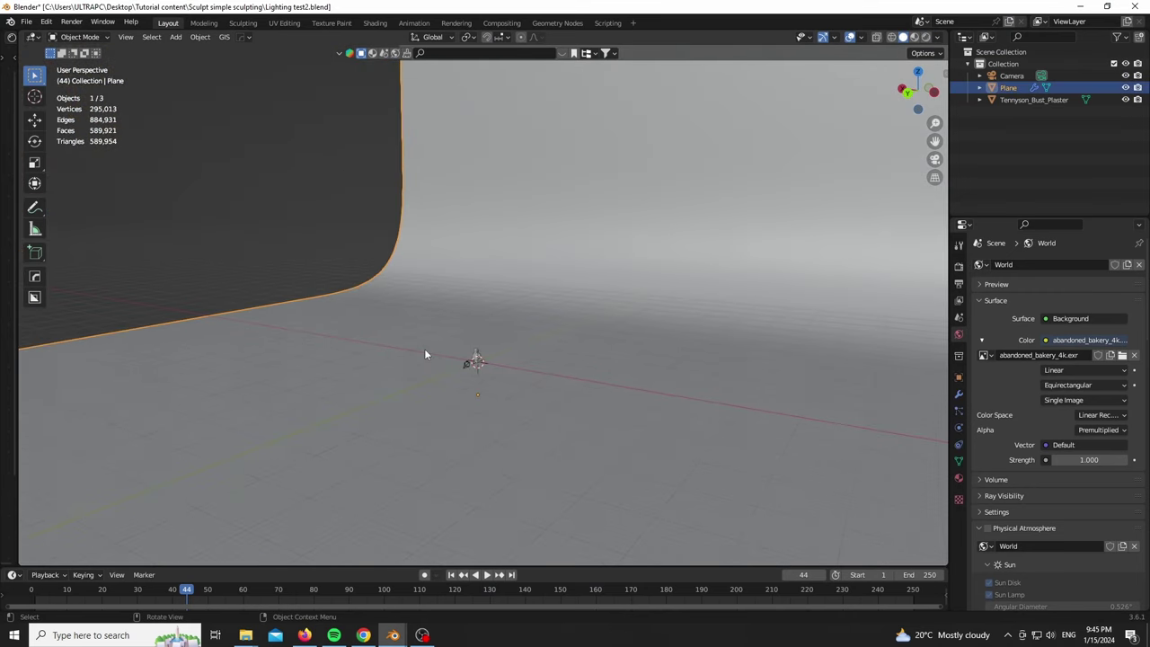
{"action": "key", "text": "Tab"}
{"action": "scroll", "coordinate": [423, 349], "scroll_direction": "down", "scroll_amount": 5}
{"action": "key", "text": "a"}
{"action": "key", "text": "s"}
{"action": "left_click", "coordinate": [395, 343]}
{"action": "key", "text": "Tab"}
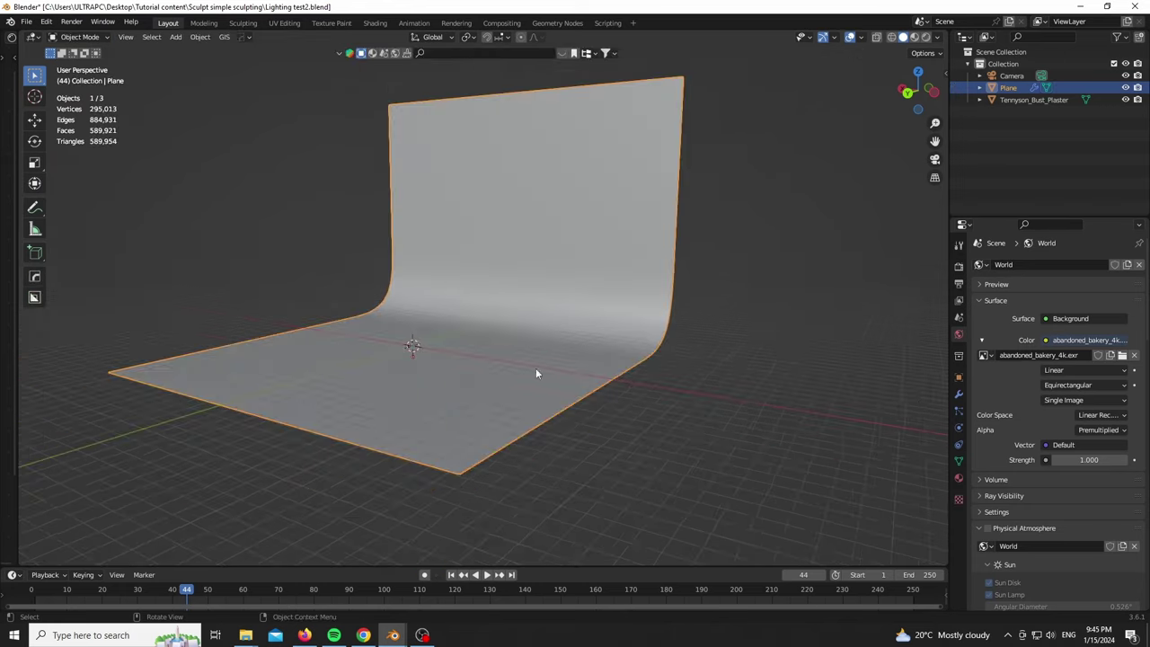
Step: Examine the backdrop plane's Bevel modifier, toggling its viewport display off and on to compare
{"action": "left_click", "coordinate": [958, 397]}
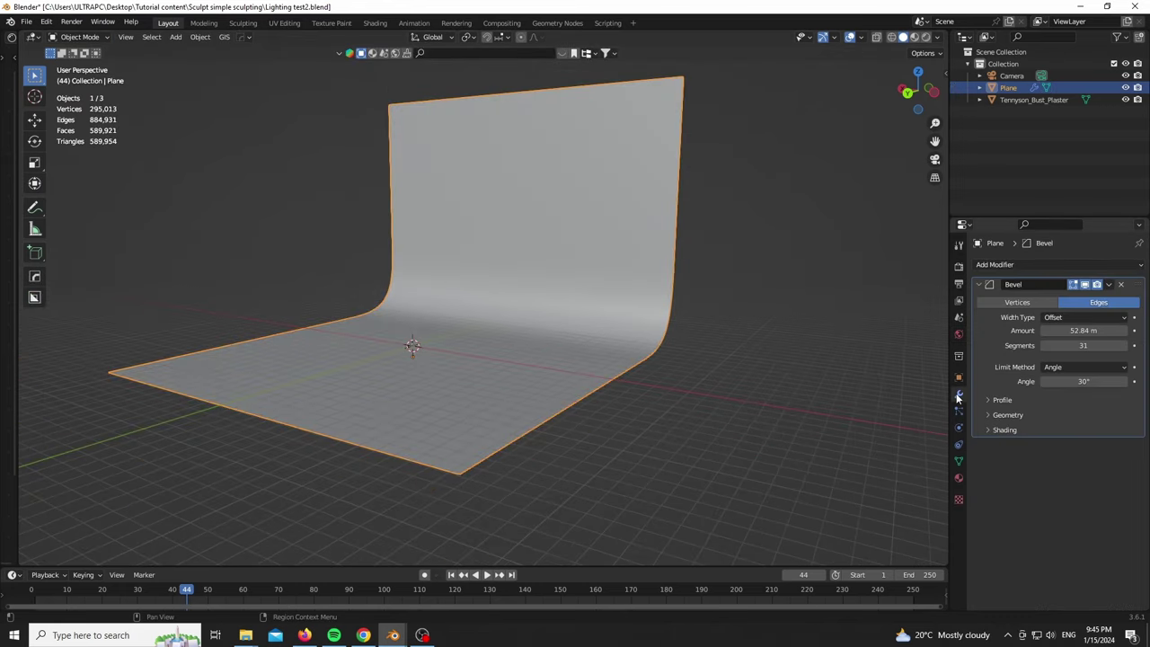
{"action": "left_click", "coordinate": [1086, 284]}
{"action": "left_click", "coordinate": [1086, 284]}
{"action": "left_click", "coordinate": [1086, 284]}
{"action": "left_click", "coordinate": [1086, 284]}
{"action": "scroll", "coordinate": [400, 345], "scroll_direction": "up", "scroll_amount": 12}
{"action": "scroll", "coordinate": [566, 330], "scroll_direction": "up", "scroll_amount": 2}
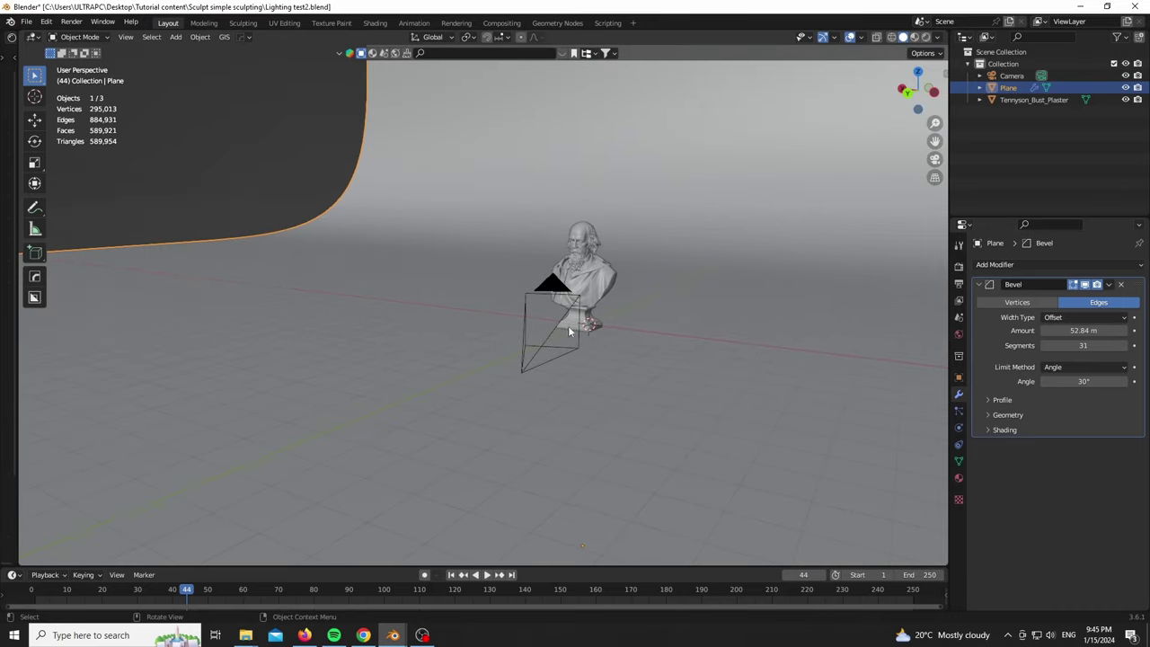
Step: Select the camera and review its lens settings, the render sampling settings and the output resolution
{"action": "left_click", "coordinate": [541, 357]}
{"action": "middle_click_drag", "start_coordinate": [892, 96], "coordinate": [869, 333]}
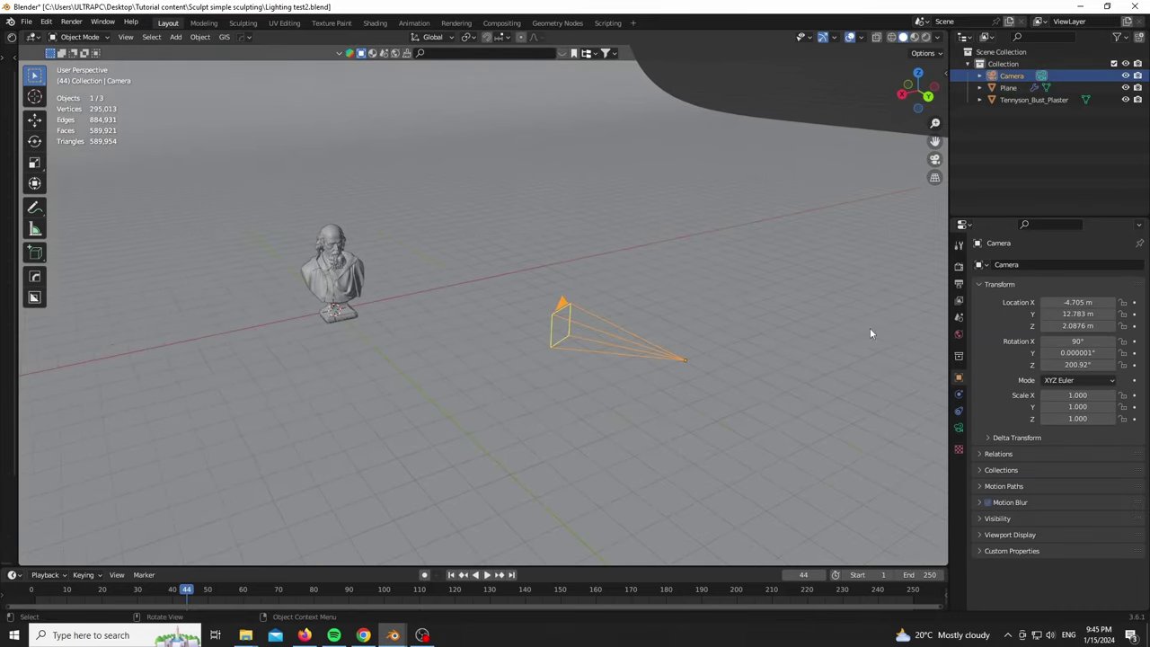
{"action": "left_click", "coordinate": [959, 429]}
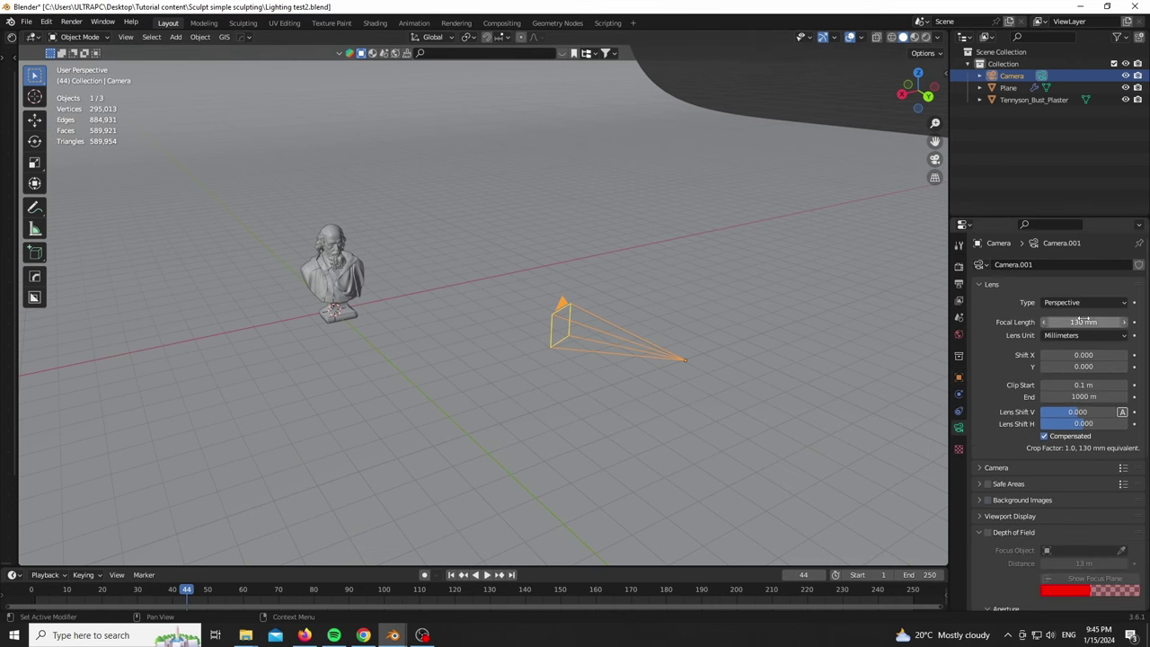
{"action": "left_click", "coordinate": [959, 267]}
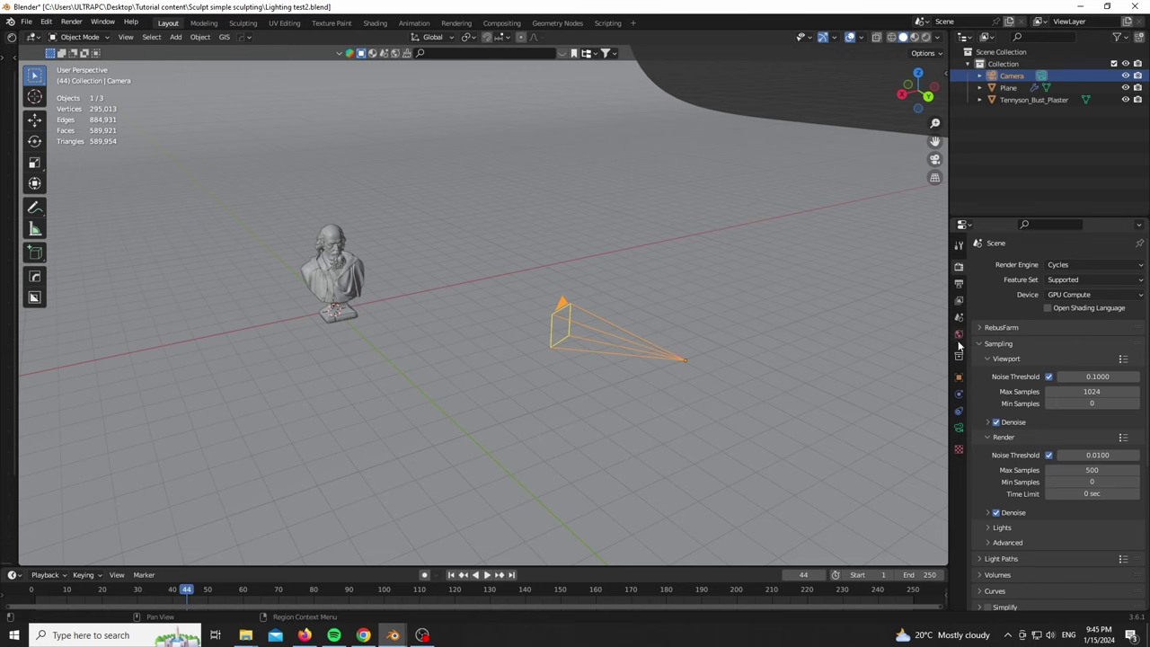
{"action": "left_click", "coordinate": [958, 284]}
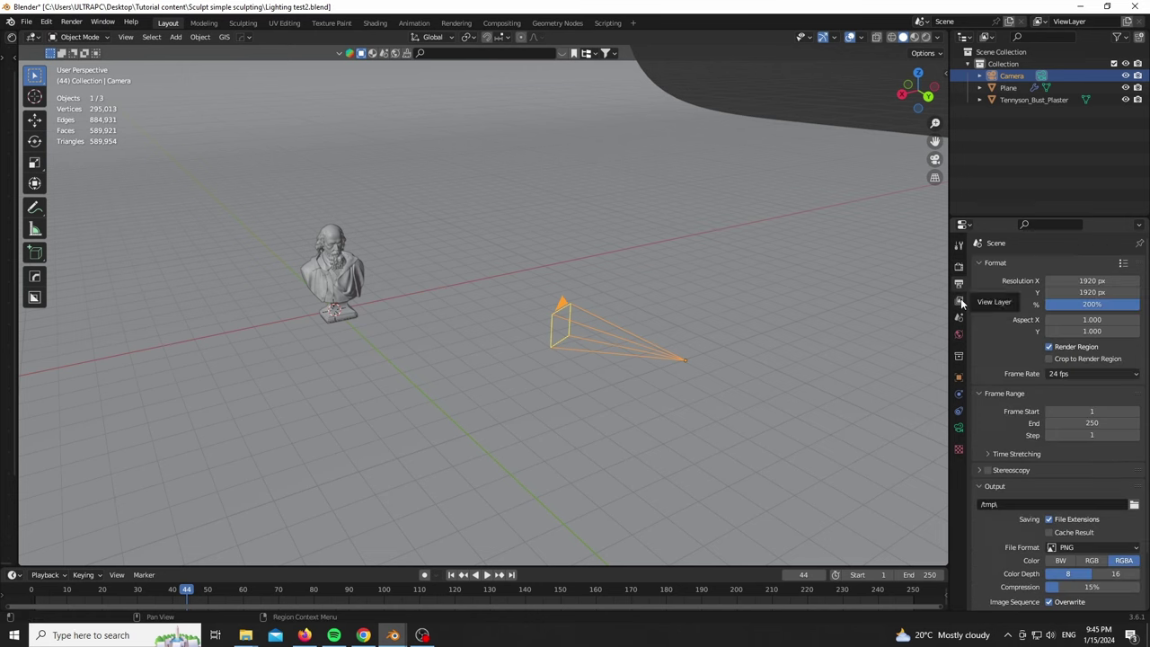
Step: View the bust through the camera in Rendered shading
{"action": "key", "text": "KP_0"}
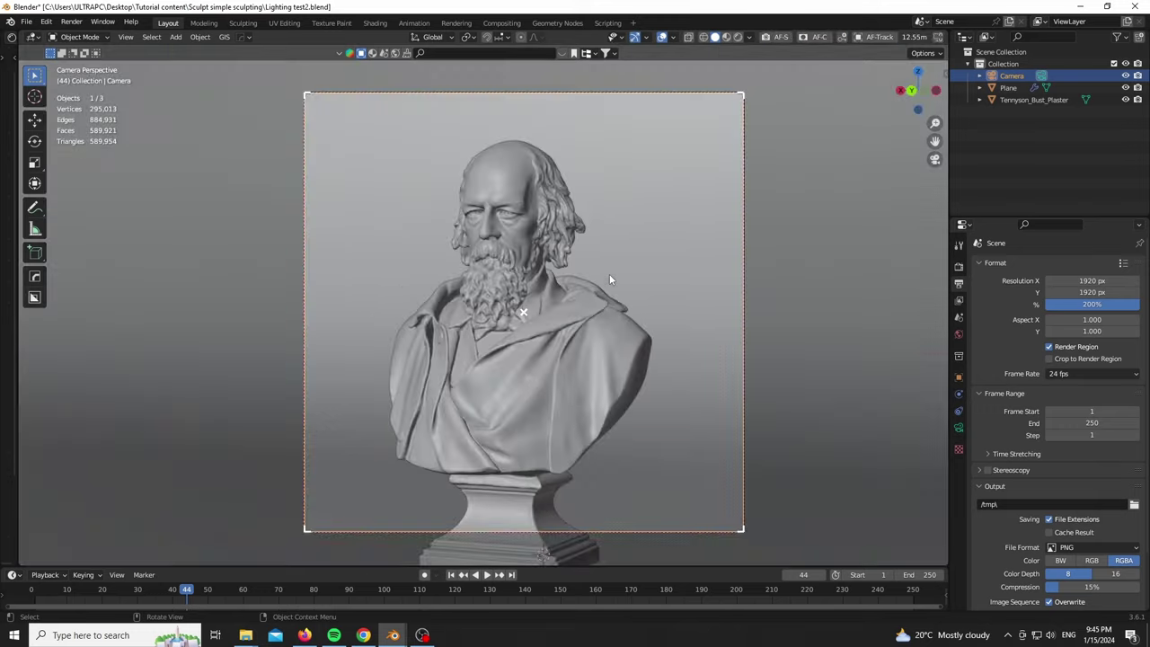
{"action": "key", "text": "z"}
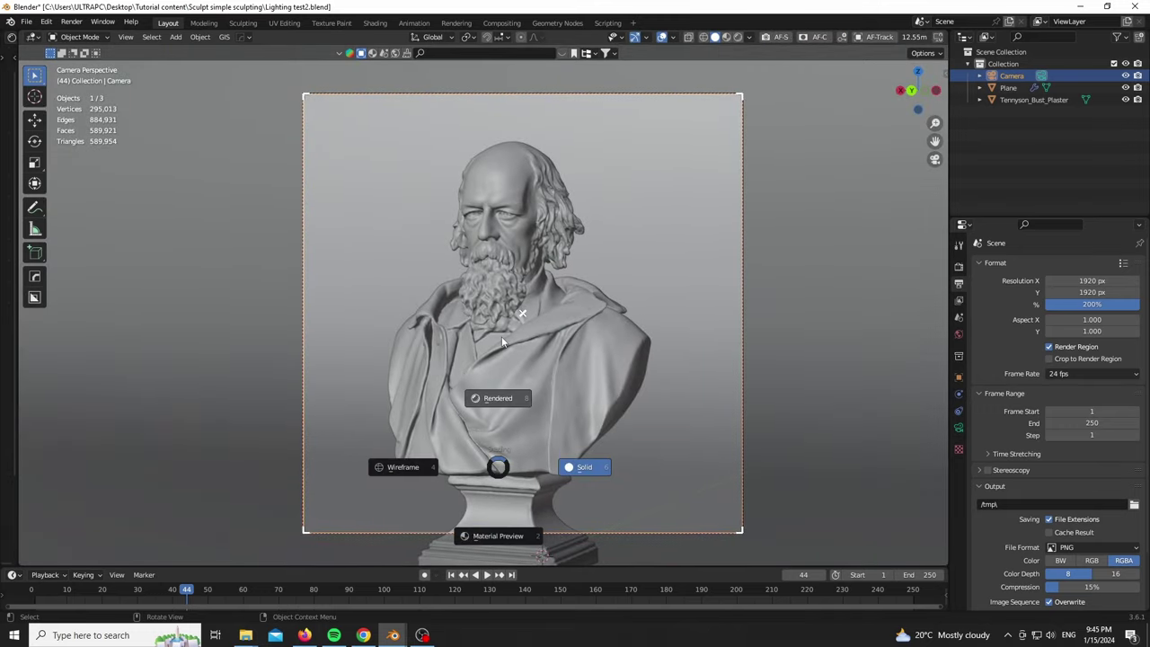
{"action": "left_click", "coordinate": [501, 338]}
{"action": "left_click", "coordinate": [501, 336]}
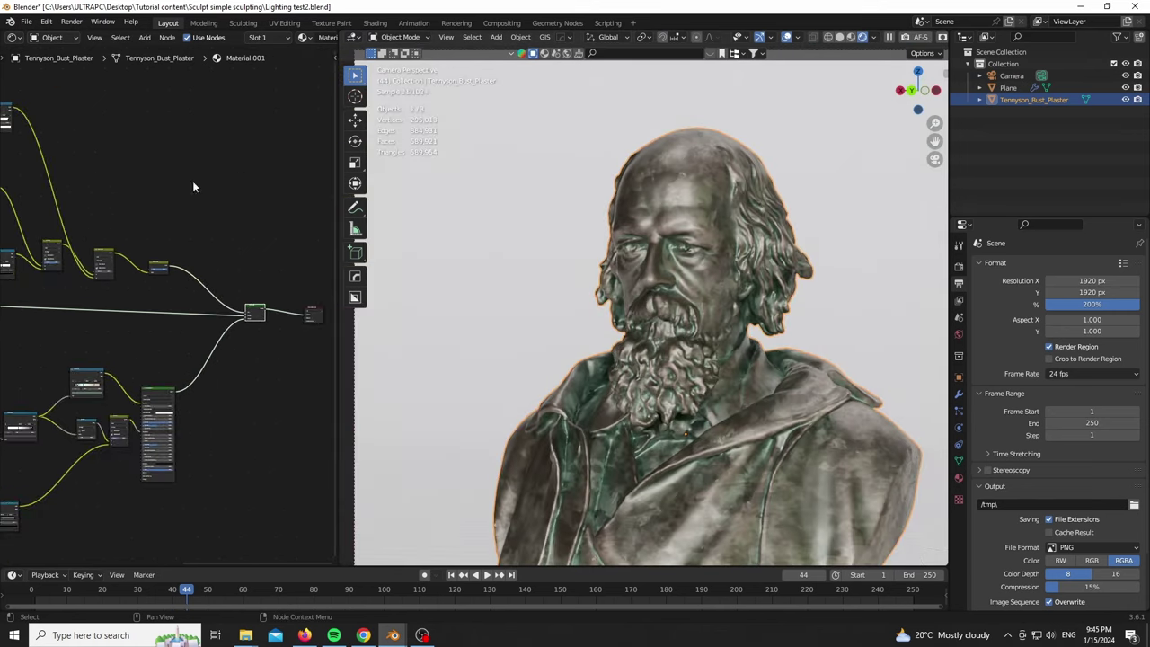
Step: Review the node setup of the bust's material and collapse the node editor to enlarge the viewport
{"action": "middle_click_drag", "start_coordinate": [195, 185], "coordinate": [224, 324]}
{"action": "scroll", "coordinate": [239, 377], "scroll_direction": "down", "scroll_amount": 5}
{"action": "middle_click_drag", "start_coordinate": [242, 420], "coordinate": [305, 422]}
{"action": "left_click_drag", "start_coordinate": [339, 367], "coordinate": [19, 342]}
{"action": "scroll", "coordinate": [570, 138], "scroll_direction": "up", "scroll_amount": 4}
{"action": "scroll", "coordinate": [472, 172], "scroll_direction": "down", "scroll_amount": 8}
Step: Remove the environment texture from the world background, leaving its strength at 0, and return the viewport to Solid shading
{"action": "key", "text": "z"}
{"action": "left_click", "coordinate": [536, 385]}
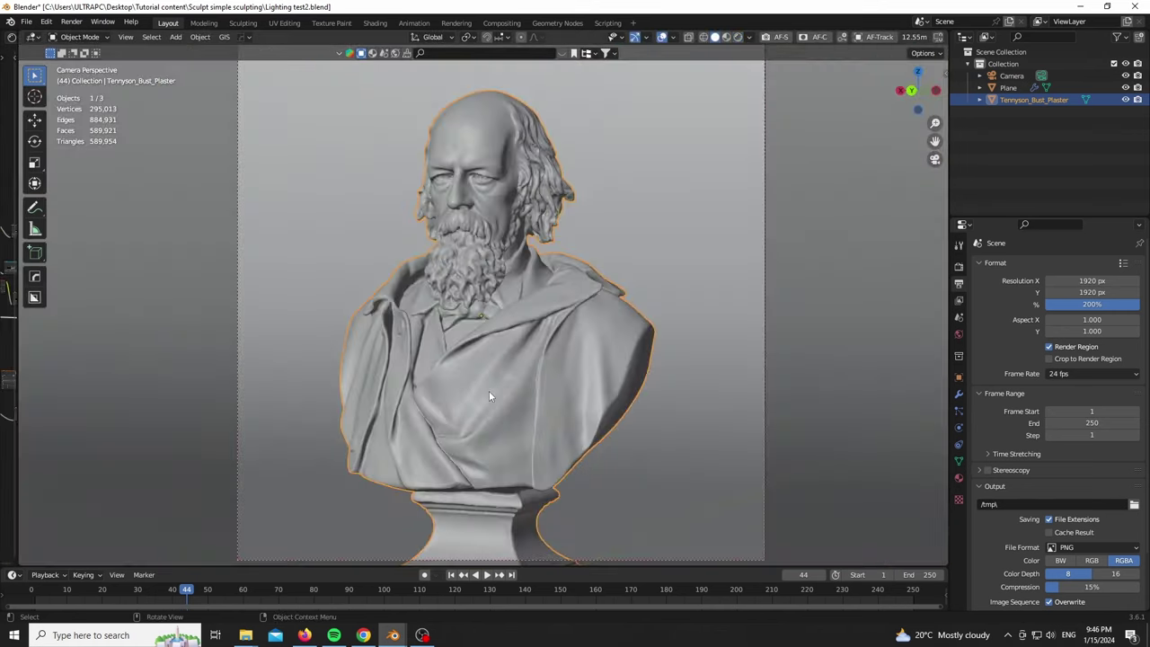
{"action": "scroll", "coordinate": [536, 385], "scroll_direction": "down", "scroll_amount": 1}
{"action": "left_click", "coordinate": [957, 336]}
{"action": "left_click", "coordinate": [1102, 341]}
{"action": "left_click", "coordinate": [1081, 372]}
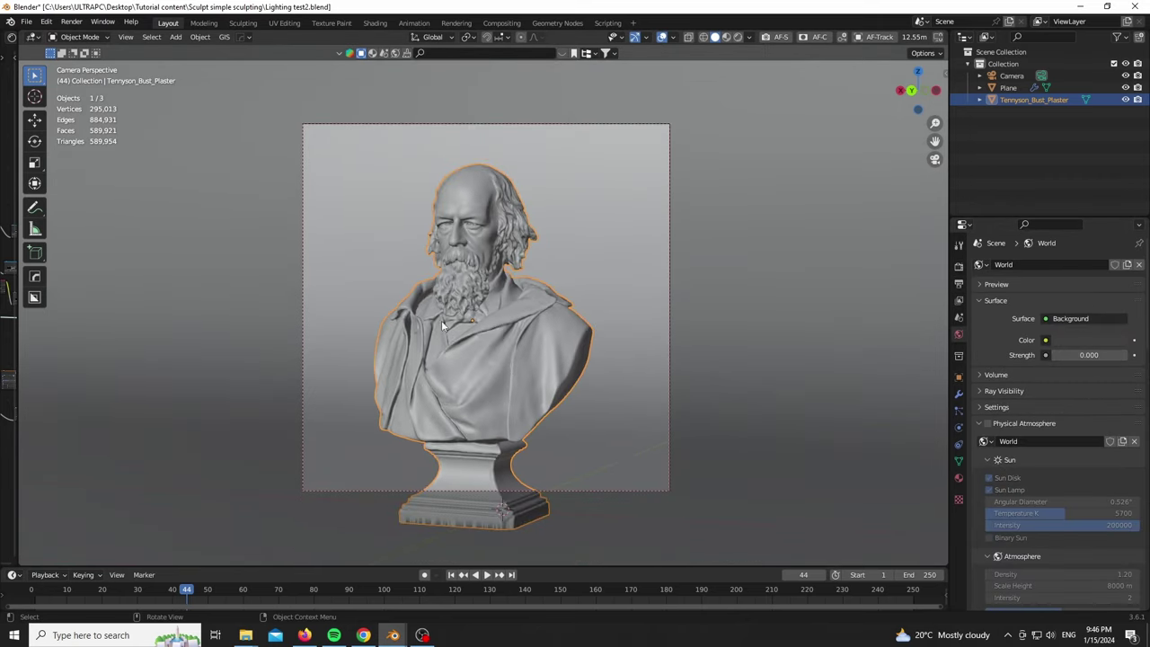
{"action": "key", "text": "z"}
{"action": "left_click", "coordinate": [475, 284]}
{"action": "key", "text": "z"}
{"action": "left_click", "coordinate": [473, 264]}
Step: Add an area light to the scene and raise it 1 m along the Z axis
{"action": "key", "text": "shift+a"}
{"action": "mouse_move", "coordinate": [456, 414]}
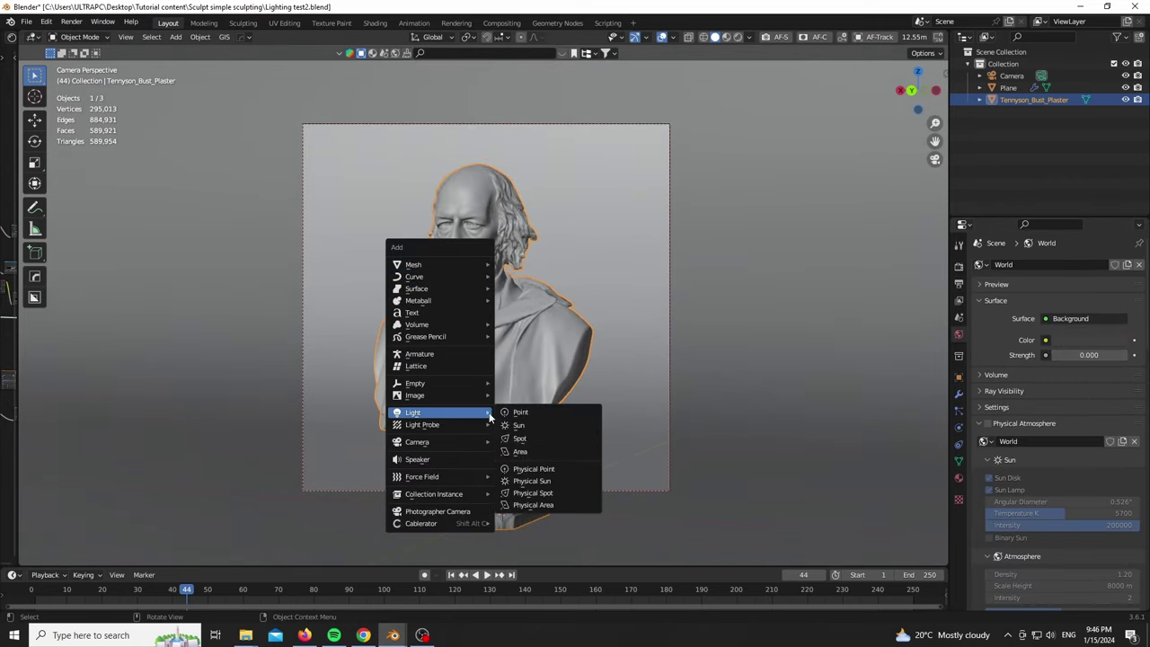
{"action": "left_click", "coordinate": [530, 452]}
{"action": "key", "text": "g"}
{"action": "key", "text": "z"}
{"action": "key", "text": "Return"}
Step: Move the area light about 3.13 m along the negative X axis, to the side of the bust
{"action": "left_click_drag", "start_coordinate": [920, 91], "coordinate": [914, 102]}
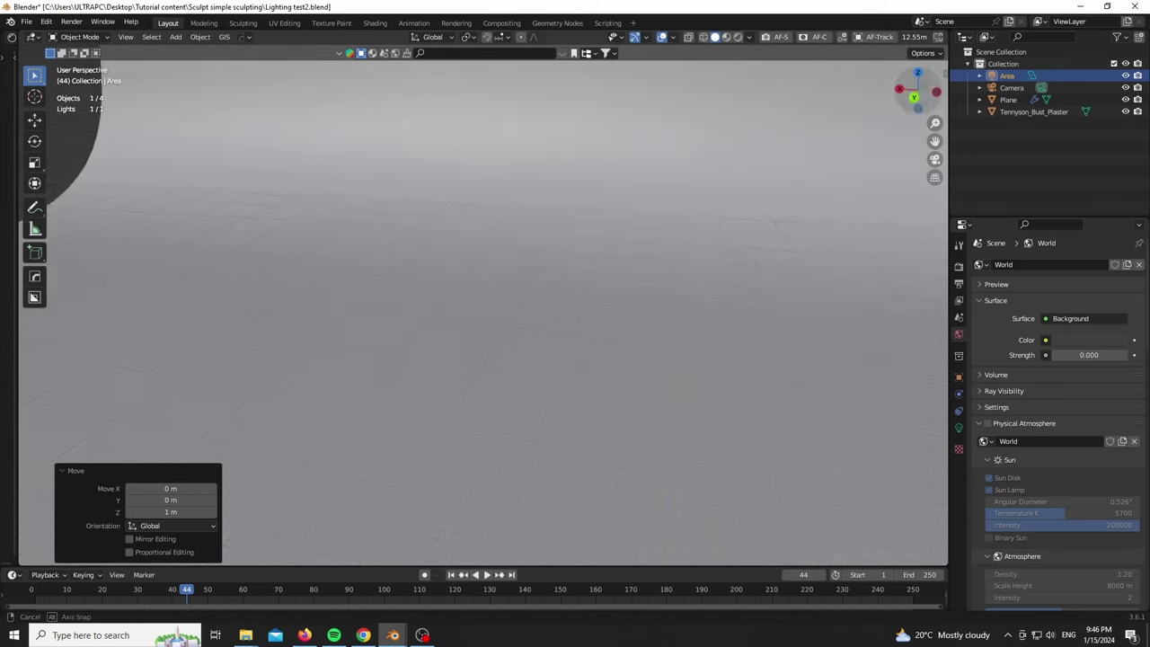
{"action": "scroll", "coordinate": [583, 410], "scroll_direction": "down", "scroll_amount": 6}
{"action": "middle_click_drag", "start_coordinate": [583, 410], "coordinate": [589, 390]}
{"action": "scroll", "coordinate": [589, 390], "scroll_direction": "up", "scroll_amount": 5}
{"action": "scroll", "coordinate": [589, 389], "scroll_direction": "down", "scroll_amount": 2}
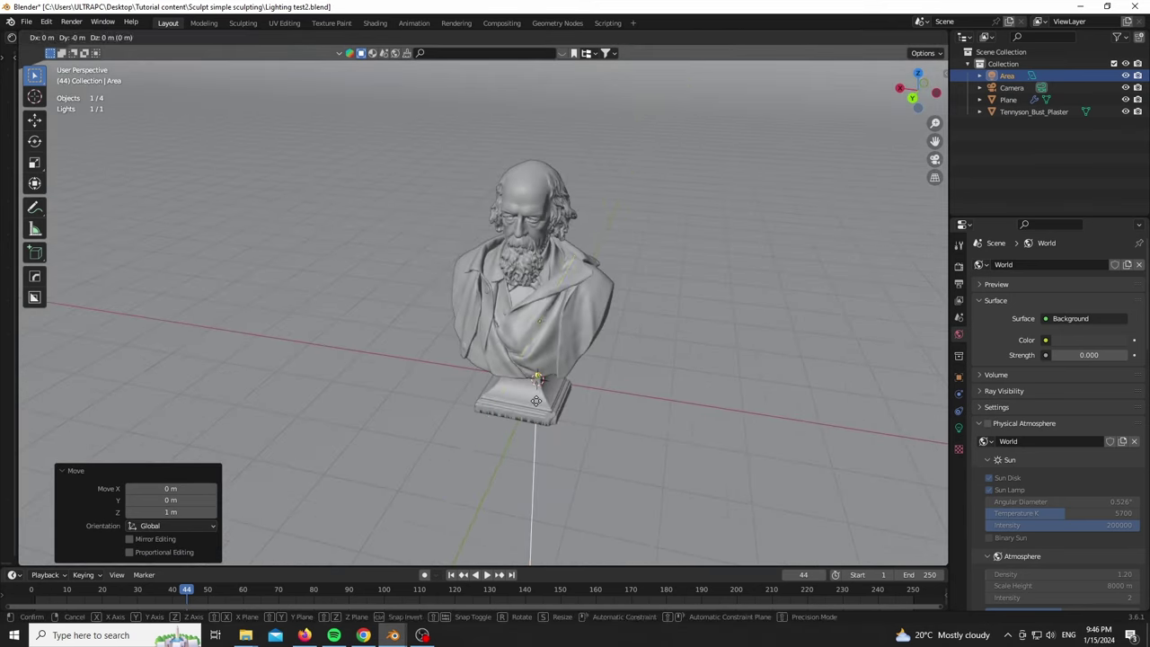
{"action": "key", "text": "g"}
{"action": "key", "text": "x"}
Step: Rotate the area light 90° about X and turn it about Z to face the bust
{"action": "key", "text": "x"}
{"action": "key", "text": "9"}
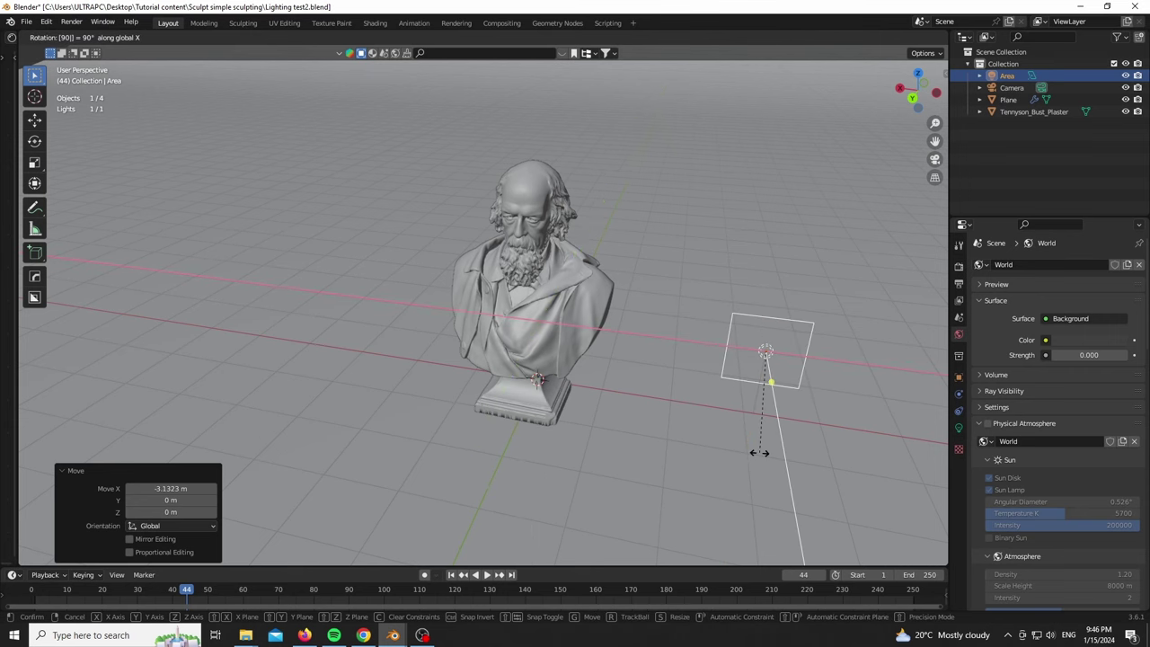
{"action": "key", "text": "Return"}
{"action": "key", "text": "r"}
{"action": "key", "text": "z"}
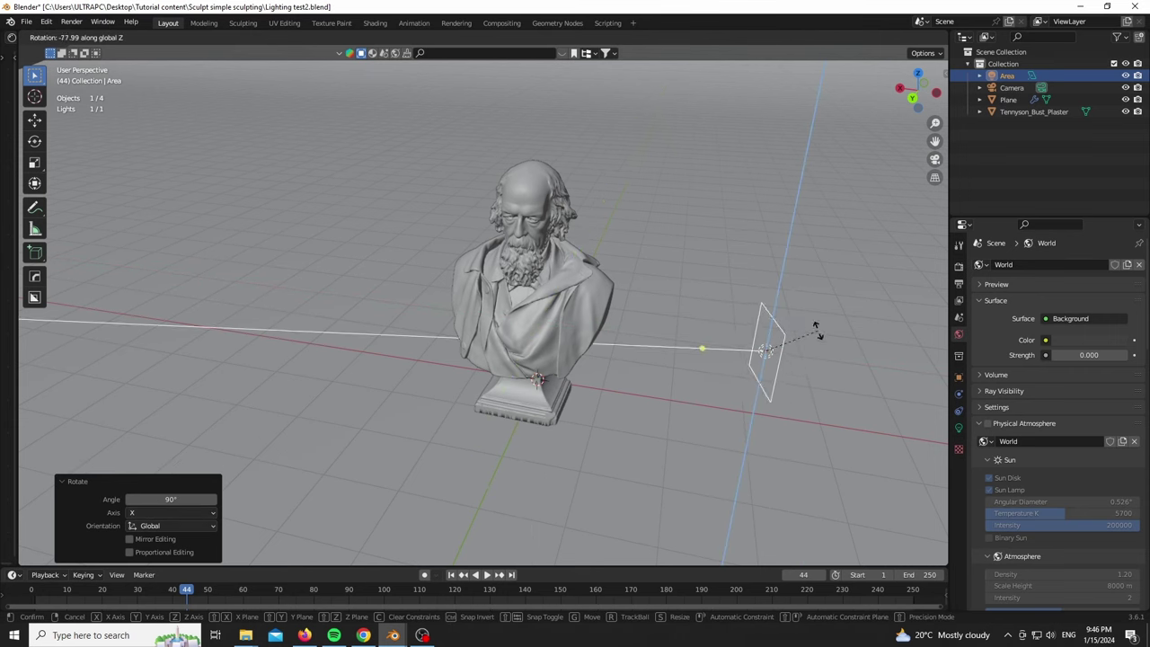
{"action": "key", "text": "Return"}
Step: Reposition the area light farther out in the horizontal plane and raise it about 4.81 m along Z
{"action": "scroll", "coordinate": [800, 368], "scroll_direction": "down", "scroll_amount": 4}
{"action": "key", "text": "g"}
{"action": "key", "text": "shift+z"}
{"action": "left_click", "coordinate": [706, 426]}
{"action": "key", "text": "g"}
{"action": "key", "text": "z"}
{"action": "left_click", "coordinate": [704, 359]}
Step: Aim the area light down at the bust with a trackball rotation of about -51.6° and -0.57° in camera view, with Rendered shading on
{"action": "key", "text": "KP_0"}
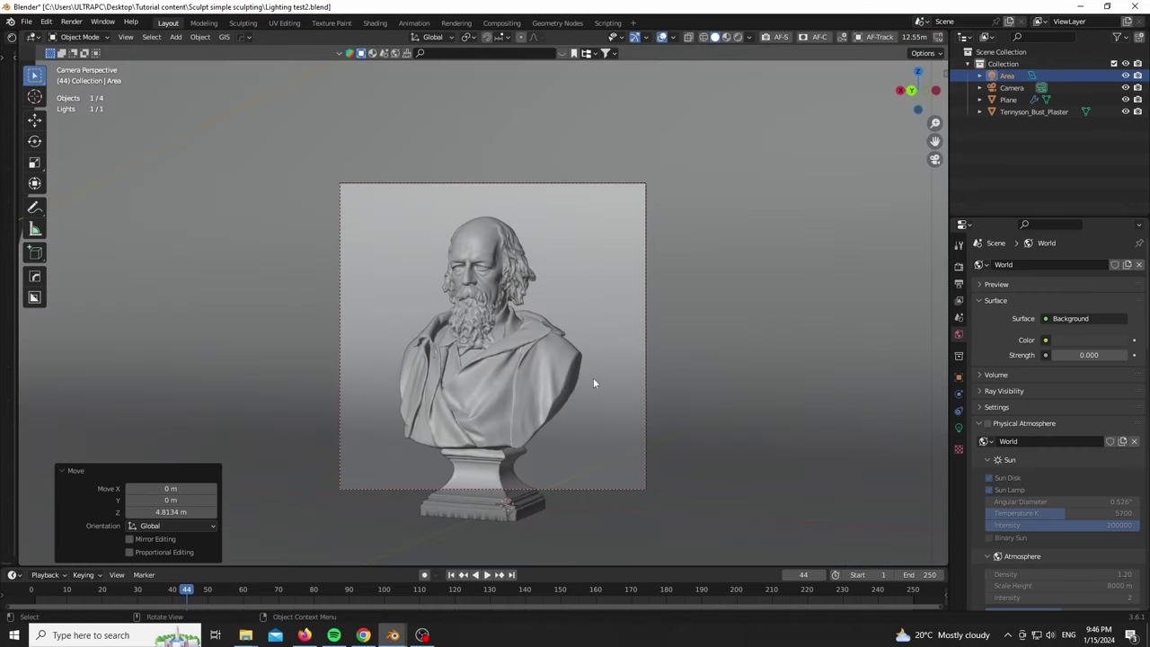
{"action": "key", "text": "r"}
{"action": "key", "text": "r"}
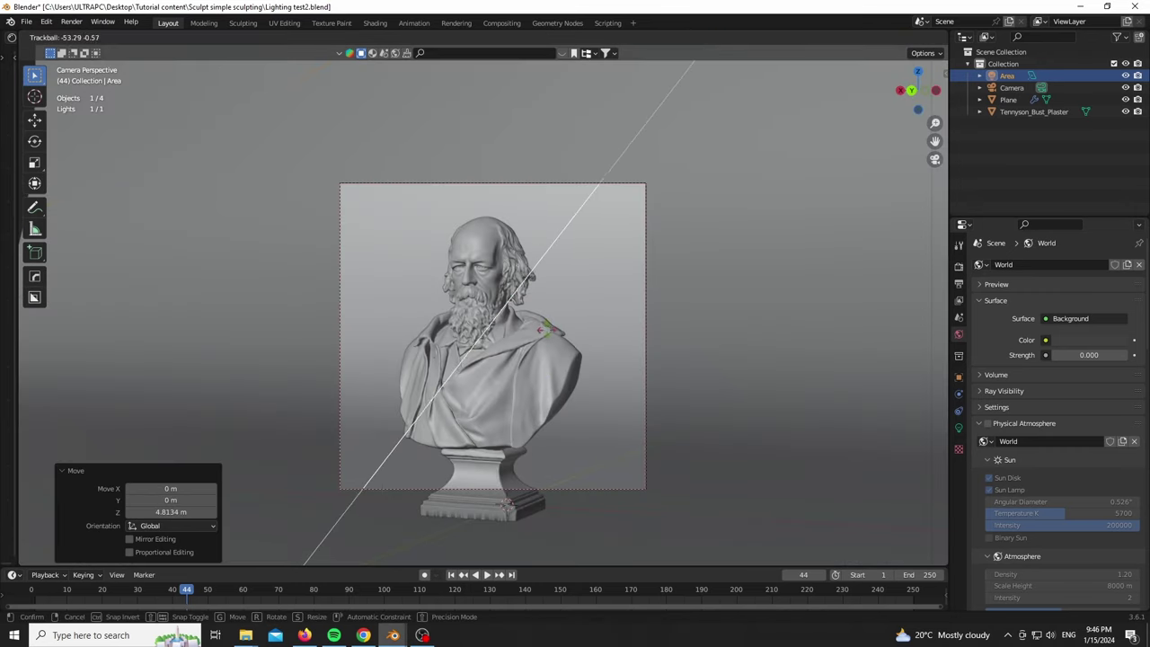
{"action": "key", "text": "Return"}
{"action": "key", "text": "z"}
{"action": "left_click", "coordinate": [490, 326]}
{"action": "scroll", "coordinate": [490, 336], "scroll_direction": "up", "scroll_amount": 3}
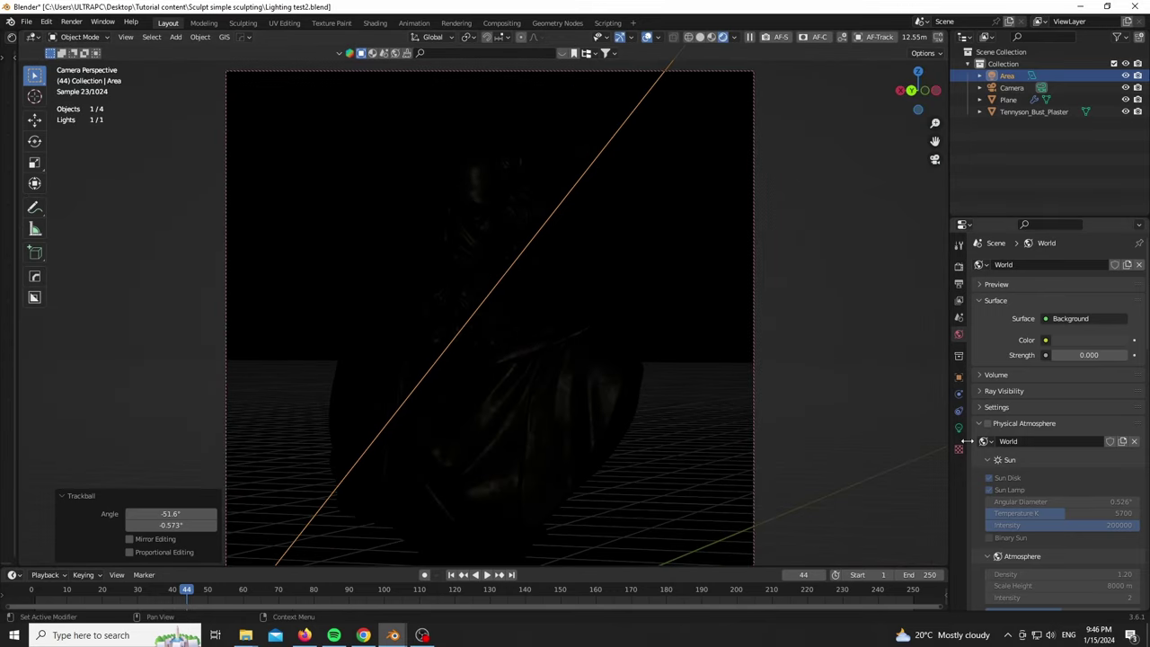
Step: Raise the area light's power to 2560 W using full-stop adjustments
{"action": "left_click", "coordinate": [960, 429]}
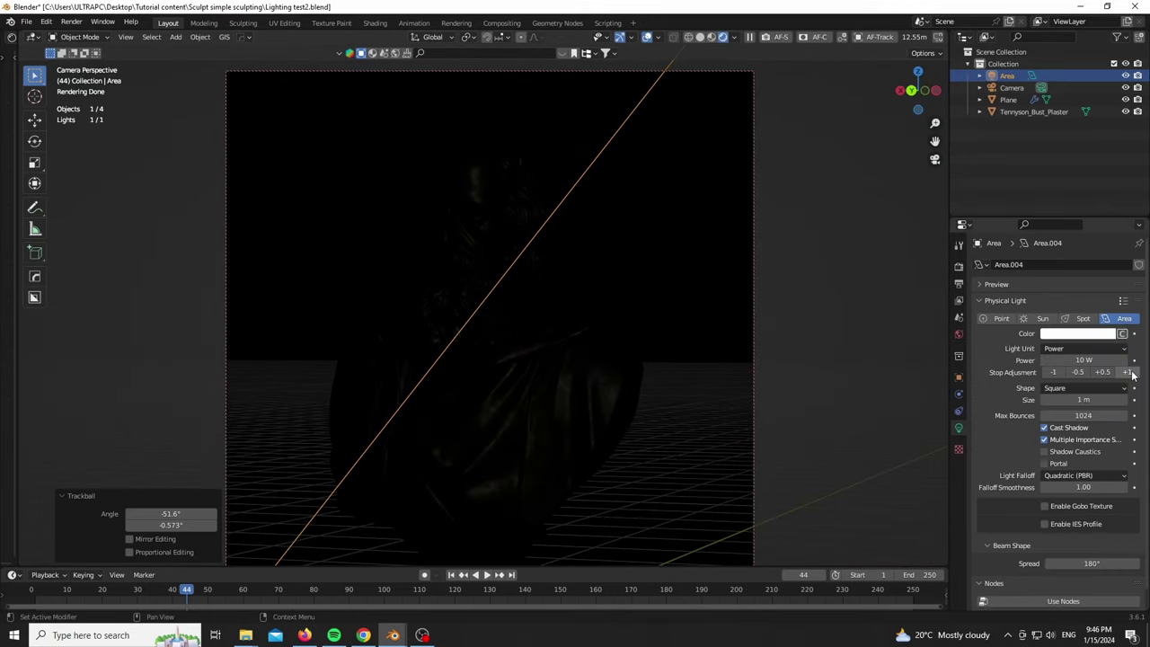
{"action": "left_click", "coordinate": [1128, 372]}
{"action": "left_click", "coordinate": [1129, 372]}
{"action": "left_click", "coordinate": [1129, 372]}
{"action": "left_click", "coordinate": [1128, 372]}
{"action": "left_click", "coordinate": [1129, 372]}
{"action": "left_click", "coordinate": [1128, 372]}
{"action": "left_click", "coordinate": [1128, 372]}
{"action": "left_click", "coordinate": [1129, 371]}
{"action": "left_click", "coordinate": [1128, 372]}
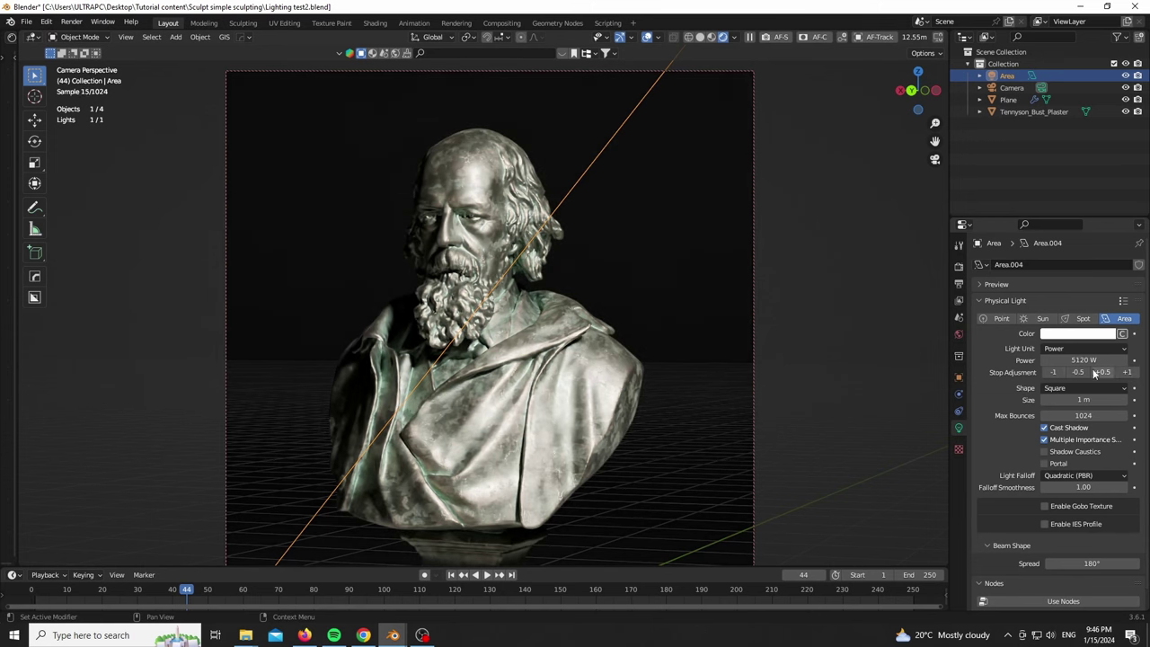
{"action": "left_click", "coordinate": [1052, 372]}
Step: Re-aim the area light with a trackball rotation of about 20° and -13°
{"action": "key", "text": "r"}
{"action": "key", "text": "r"}
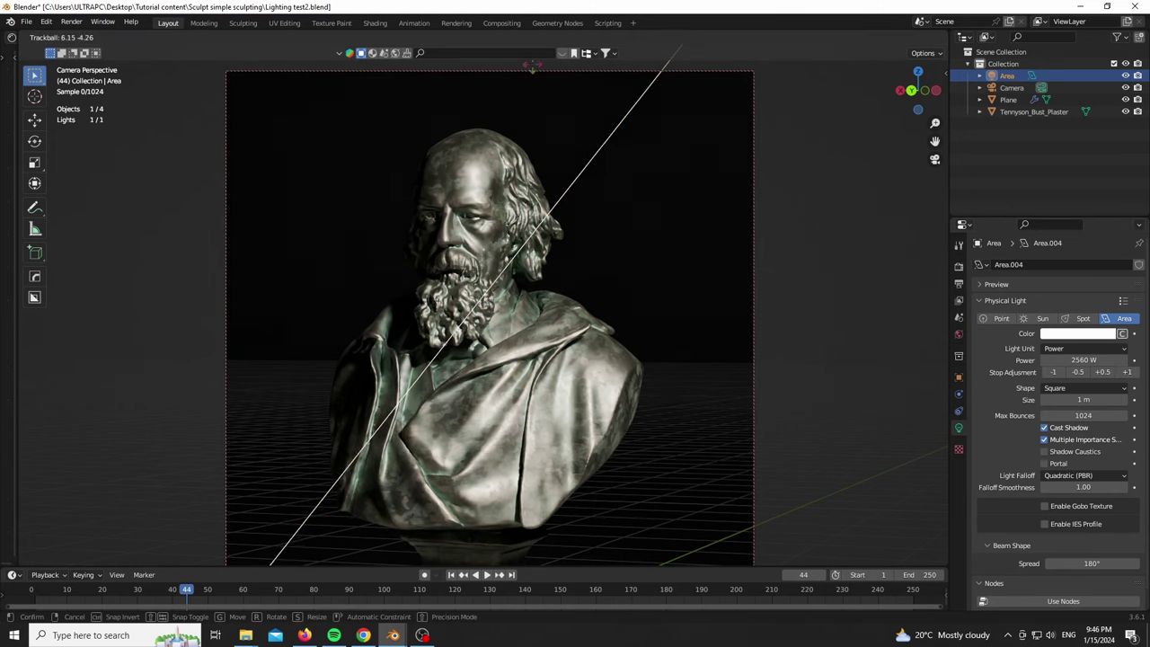
{"action": "left_click", "coordinate": [268, 487]}
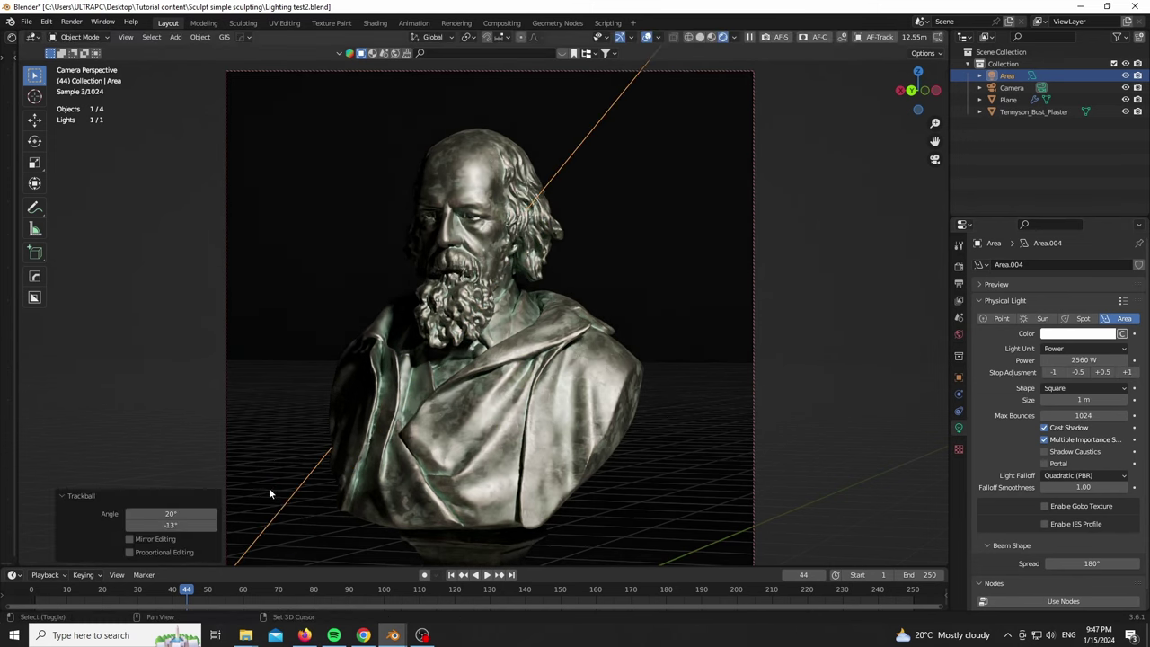
Step: Narrow the area light's beam spread to about 18.4°
{"action": "scroll", "coordinate": [1002, 442], "scroll_direction": "down", "scroll_amount": 1}
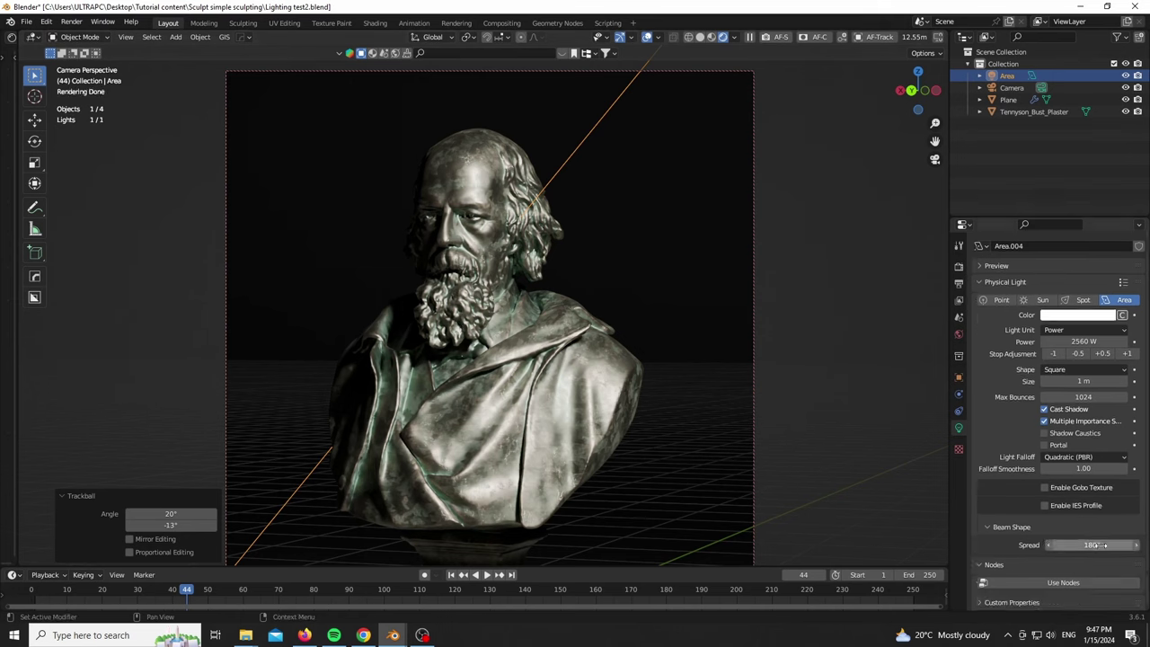
{"action": "left_click_drag", "start_coordinate": [1091, 545], "coordinate": [1030, 546]}
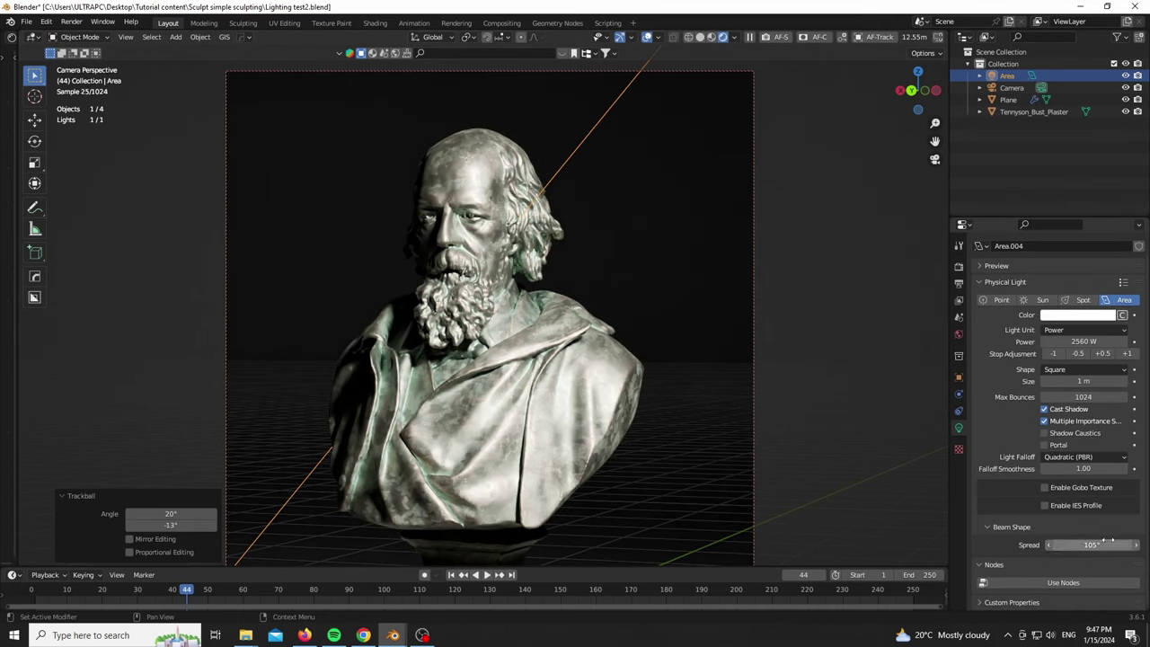
{"action": "left_click_drag", "start_coordinate": [1108, 543], "coordinate": [1060, 544]}
Step: Shift the area light about 0.37 m in X, 0.14 m in Y and 0.06 m in Z, and inspect the lighting on the face
{"action": "key", "text": "g"}
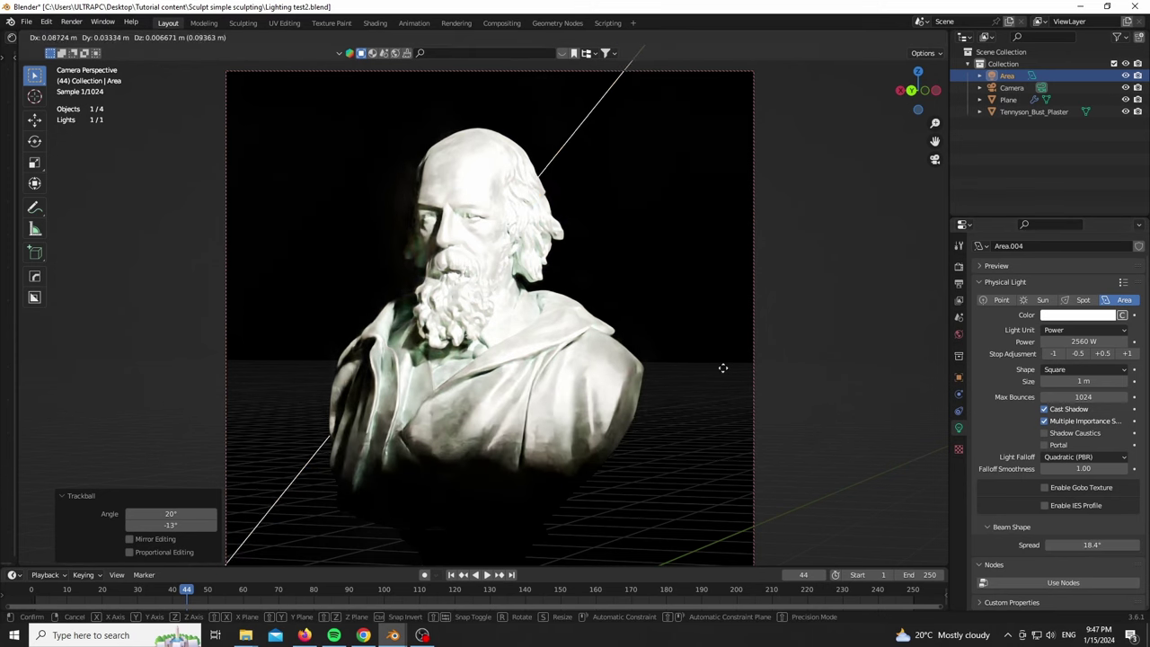
{"action": "left_click", "coordinate": [650, 353]}
{"action": "scroll", "coordinate": [390, 204], "scroll_direction": "up", "scroll_amount": 8}
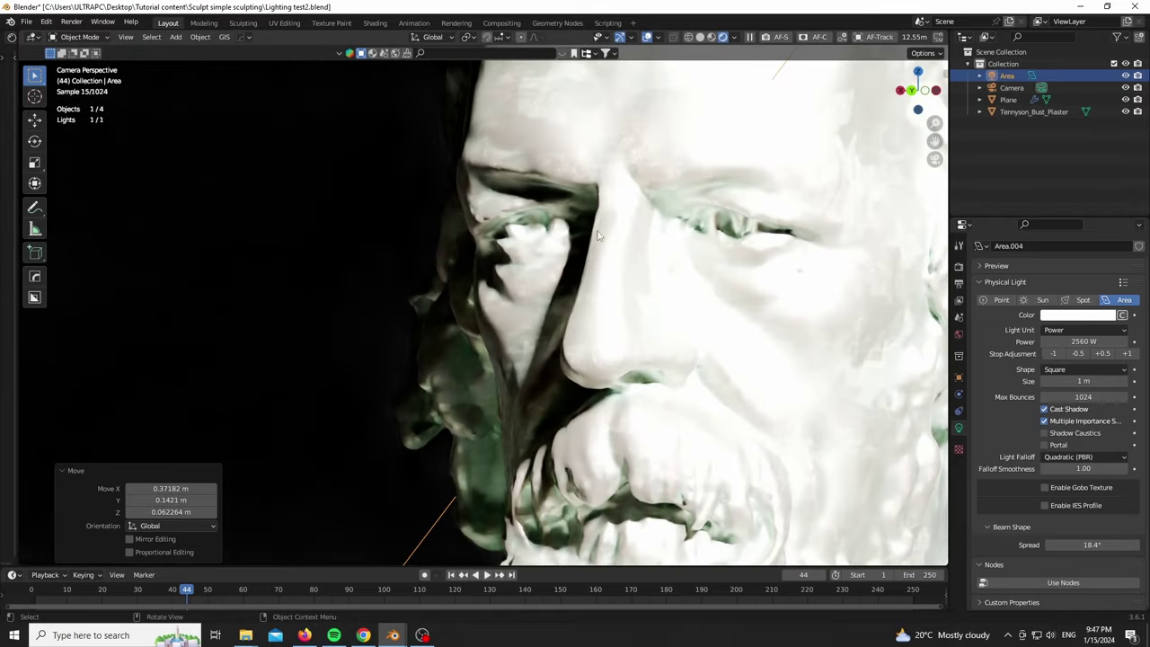
{"action": "scroll", "coordinate": [468, 250], "scroll_direction": "down", "scroll_amount": 8}
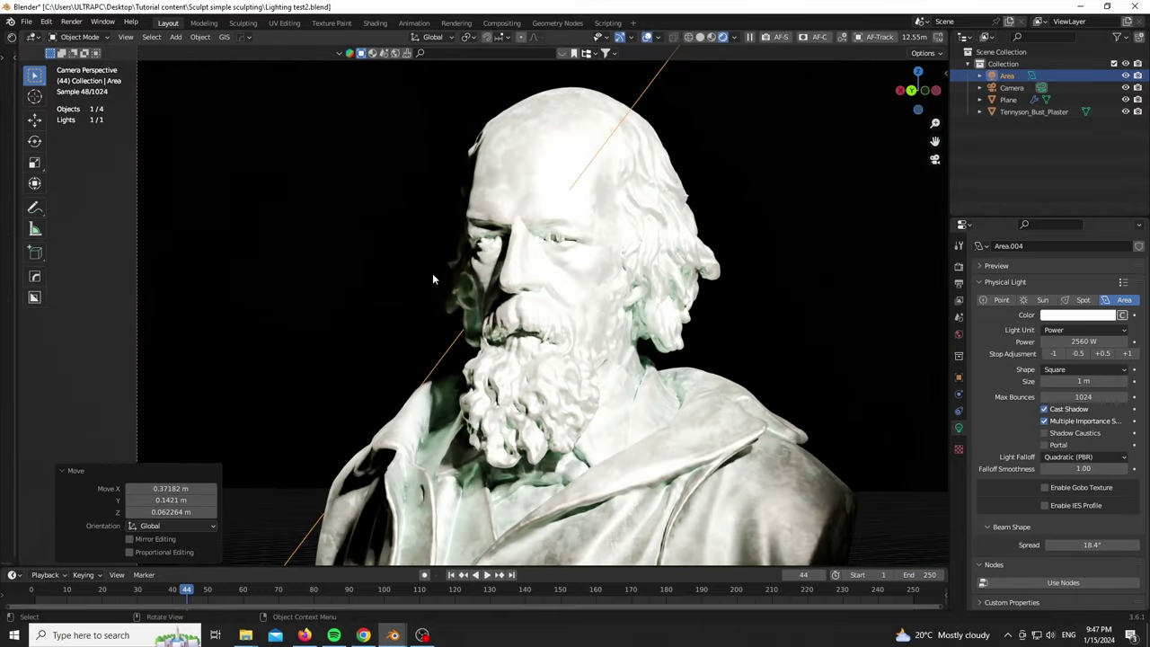
Step: Reduce the area light's power to 80 W using full-stop adjustments
{"action": "scroll", "coordinate": [432, 273], "scroll_direction": "down", "scroll_amount": 3}
{"action": "left_click", "coordinate": [1053, 353]}
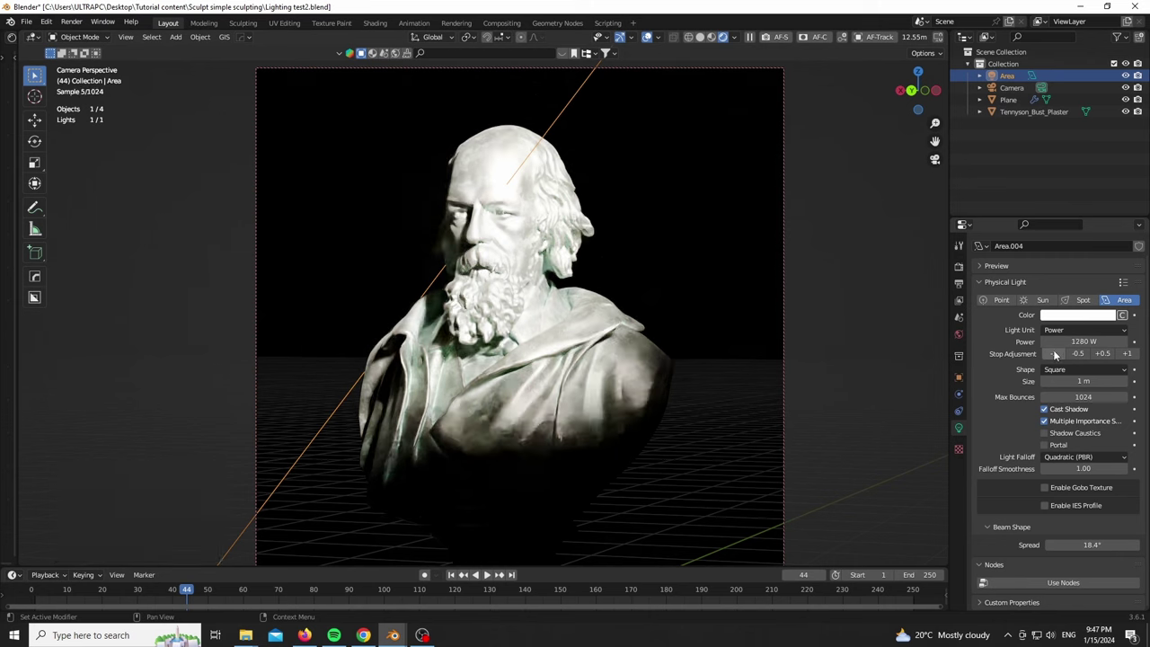
{"action": "left_click", "coordinate": [1053, 353]}
{"action": "left_click", "coordinate": [1053, 353]}
{"action": "left_click", "coordinate": [1053, 353]}
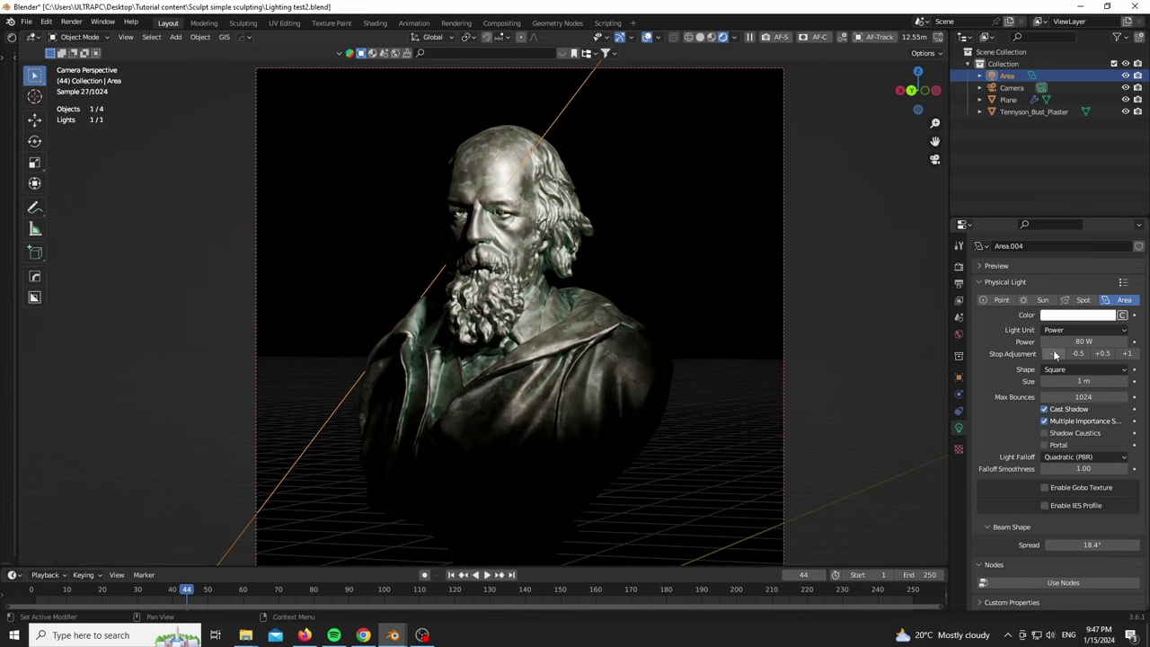
{"action": "left_click", "coordinate": [1052, 353]}
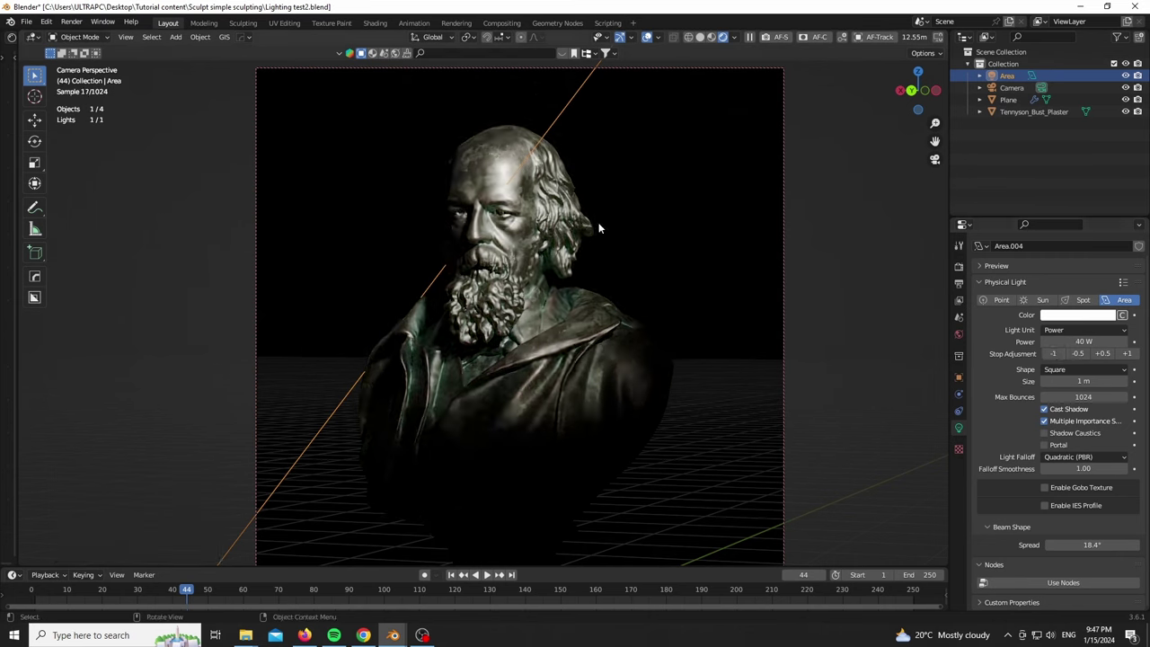
{"action": "left_click", "coordinate": [1129, 353]}
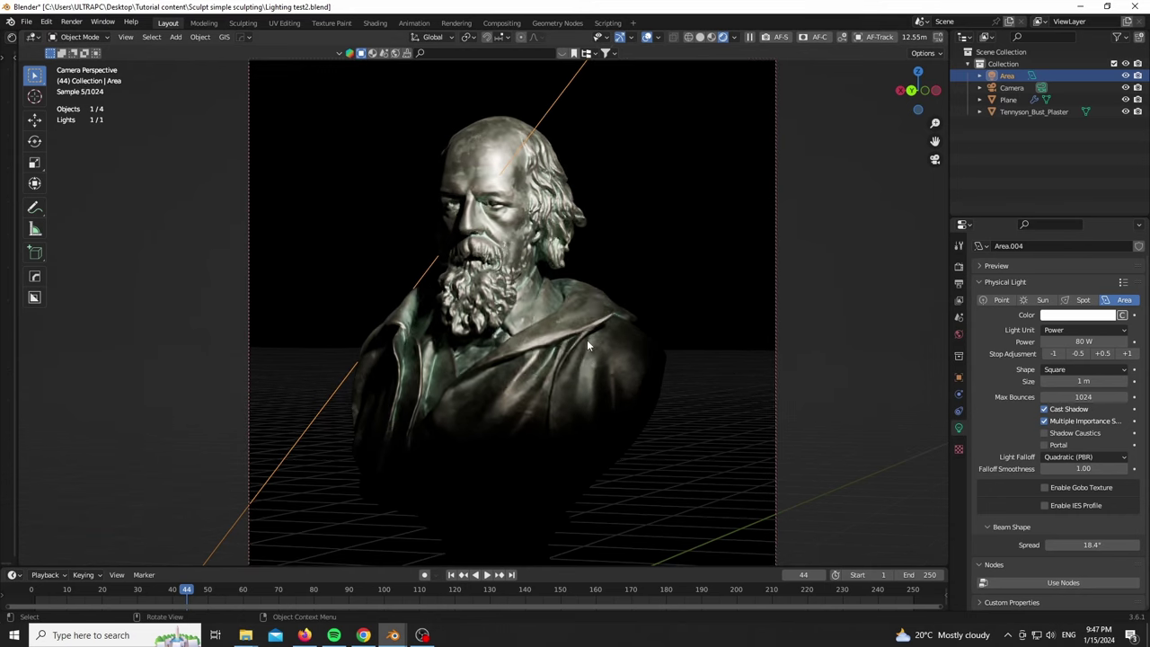
{"action": "scroll", "coordinate": [581, 299], "scroll_direction": "down", "scroll_amount": 1}
Step: Add a second area light and rotate it 90° around the global X axis
{"action": "left_click_drag", "start_coordinate": [928, 101], "coordinate": [941, 124]}
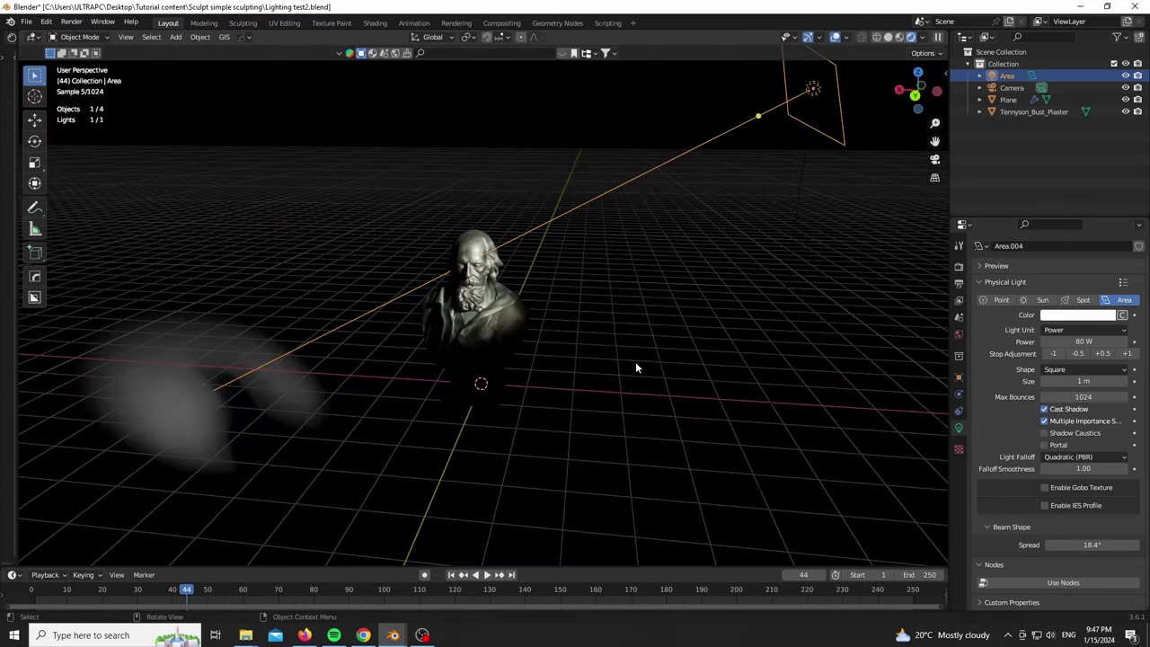
{"action": "scroll", "coordinate": [635, 362], "scroll_direction": "down", "scroll_amount": 4}
{"action": "right_click", "coordinate": [569, 379]}
{"action": "scroll", "coordinate": [461, 296], "scroll_direction": "up", "scroll_amount": 4}
{"action": "middle_click_drag", "start_coordinate": [461, 296], "coordinate": [333, 233], "text": "shift"}
{"action": "key", "text": "shift+a"}
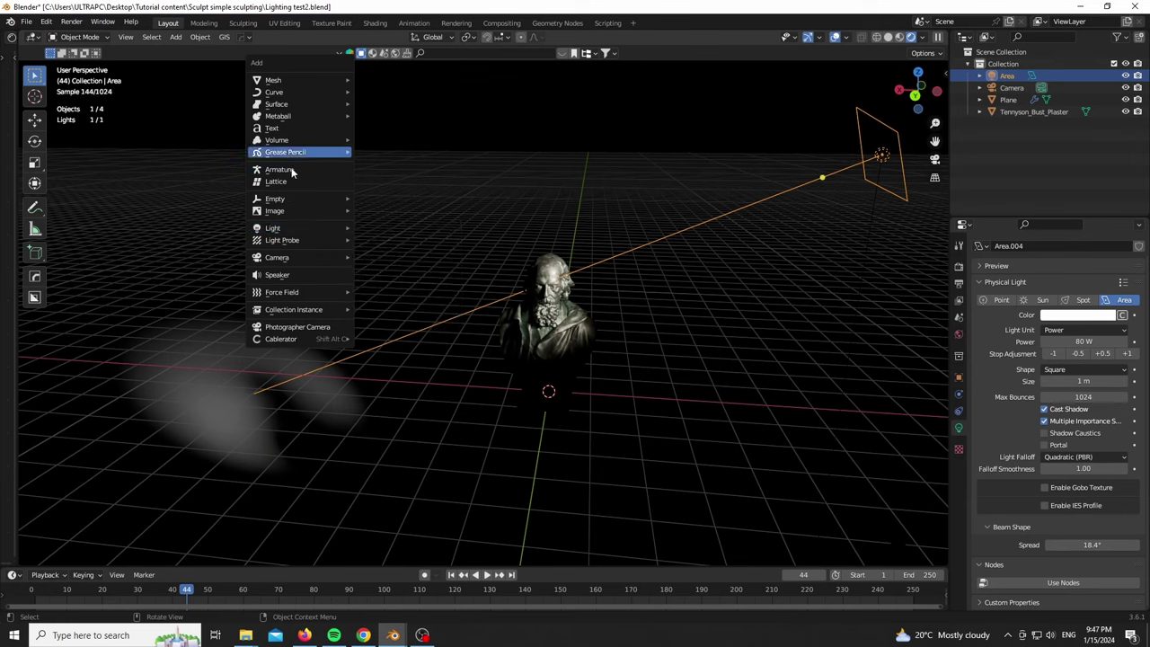
{"action": "mouse_move", "coordinate": [297, 230]}
{"action": "left_click", "coordinate": [380, 267]}
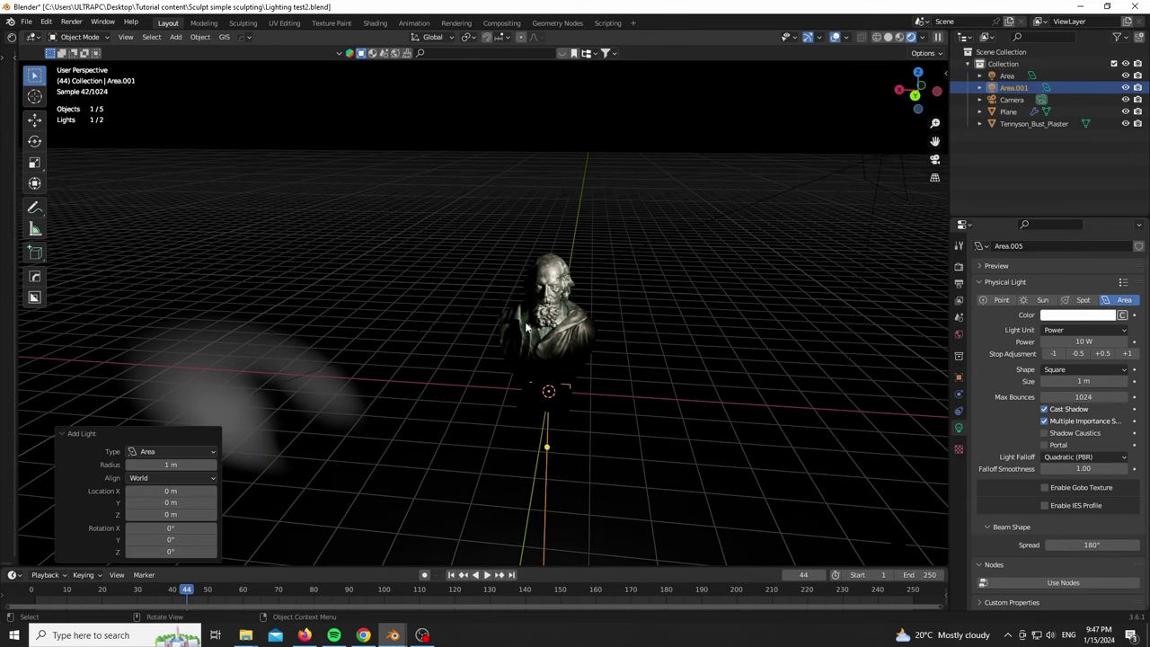
{"action": "type", "text": "rx90"}
{"action": "key", "text": "Return"}
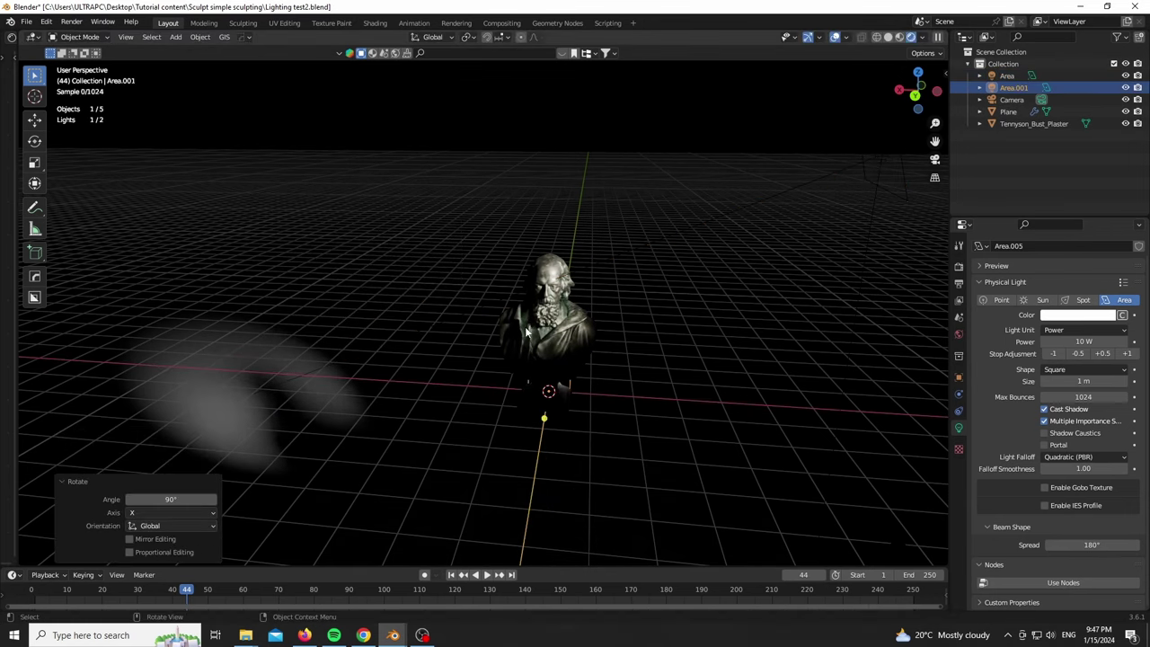
Step: Move the second area light horizontally about 2.31 m in X and -1.59 m in Y
{"action": "key", "text": "g"}
{"action": "key", "text": "shift+z"}
{"action": "left_click", "coordinate": [542, 306]}
Step: Stretch the second area light about 4.87 times along Z and raise it about 2.20 m
{"action": "key", "text": "s"}
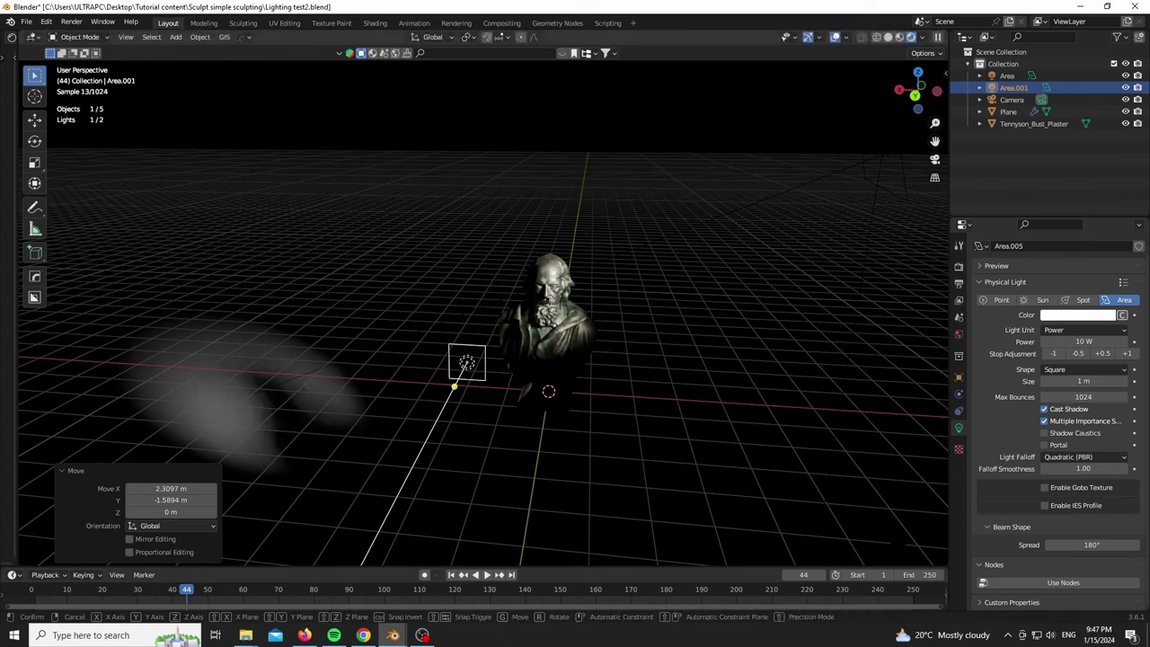
{"action": "key", "text": "z"}
{"action": "left_click", "coordinate": [569, 494]}
{"action": "key", "text": "g"}
{"action": "key", "text": "z"}
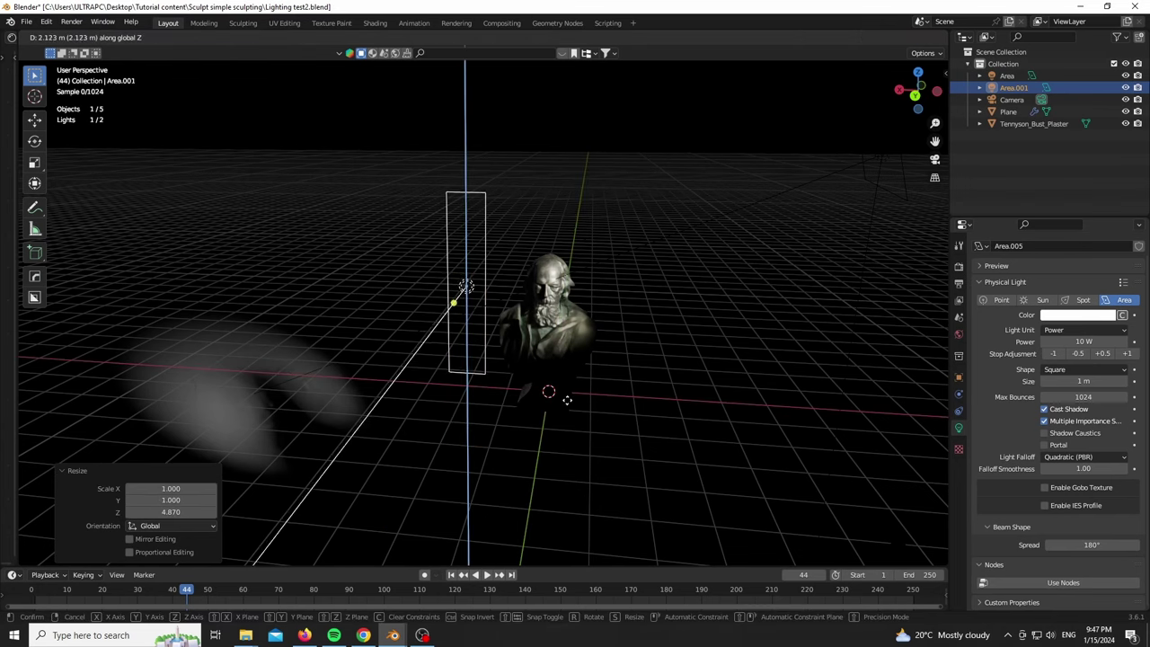
{"action": "left_click", "coordinate": [568, 398]}
Step: Rotate the tall area light about 26.4° around global Z and shift it about -0.30 m in X, -0.12 m in Y and 0.18 m in Z
{"action": "key", "text": "KP_0"}
{"action": "key", "text": "r"}
{"action": "key", "text": "z"}
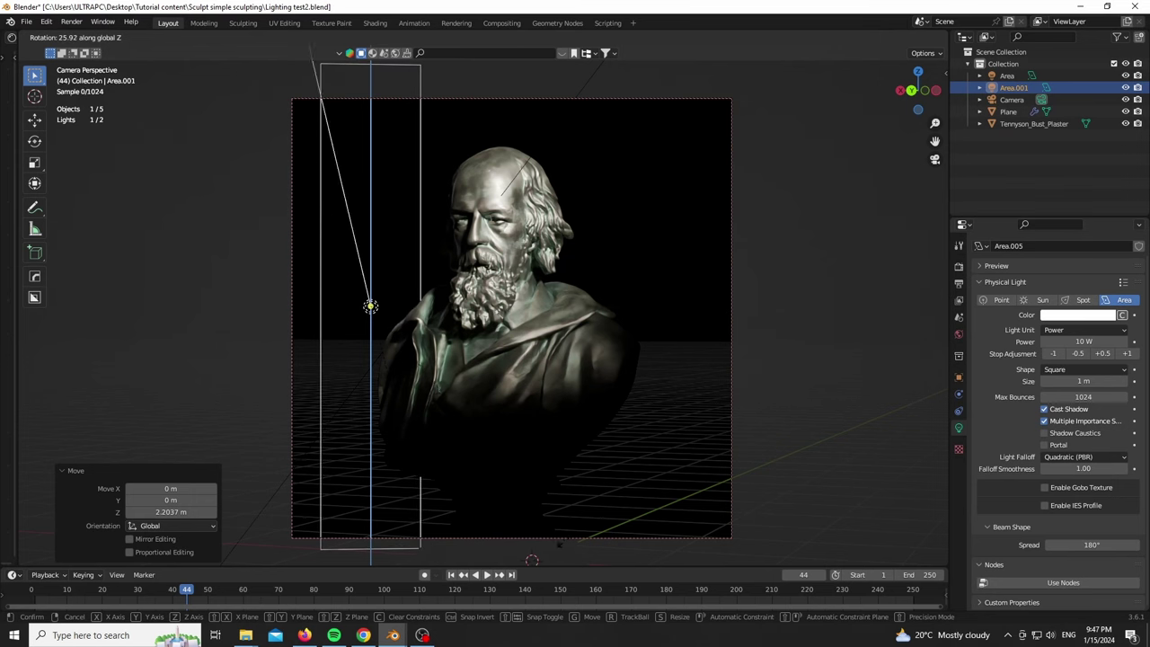
{"action": "left_click", "coordinate": [578, 248]}
{"action": "key", "text": "g"}
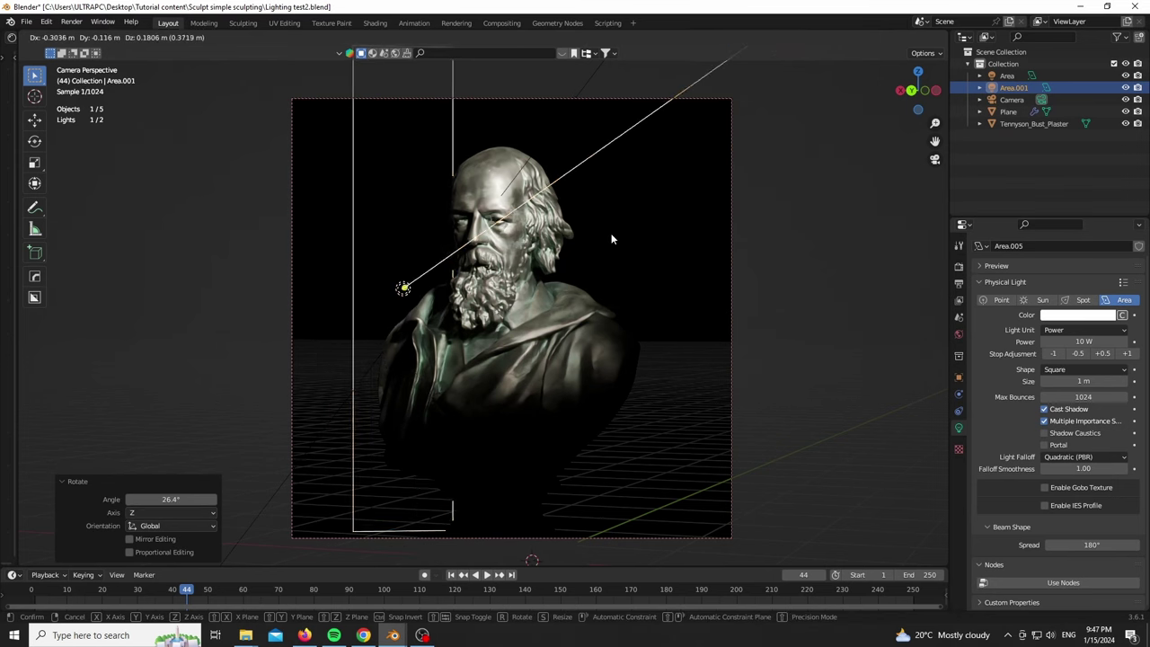
{"action": "left_click", "coordinate": [611, 236]}
Step: Raise the tall area light's power to 2560 W using full-stop adjustments
{"action": "left_click", "coordinate": [1127, 354]}
{"action": "left_click", "coordinate": [1127, 354]}
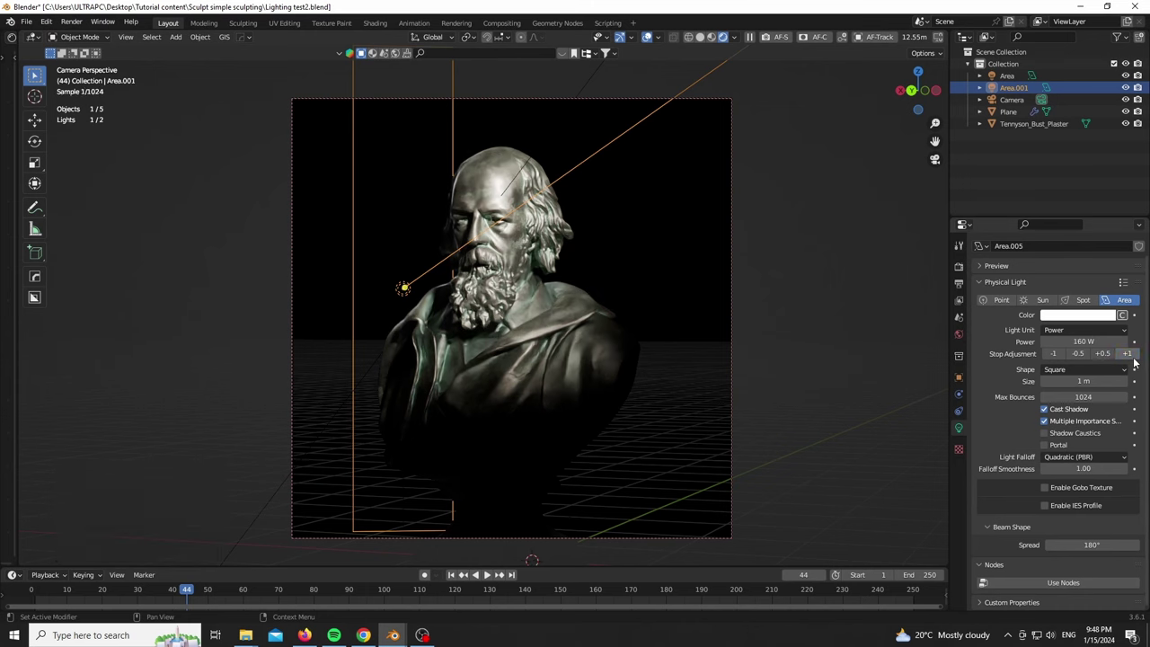
{"action": "left_click", "coordinate": [1129, 354]}
{"action": "left_click", "coordinate": [1128, 353]}
{"action": "left_click", "coordinate": [1128, 354]}
{"action": "left_click", "coordinate": [1129, 354]}
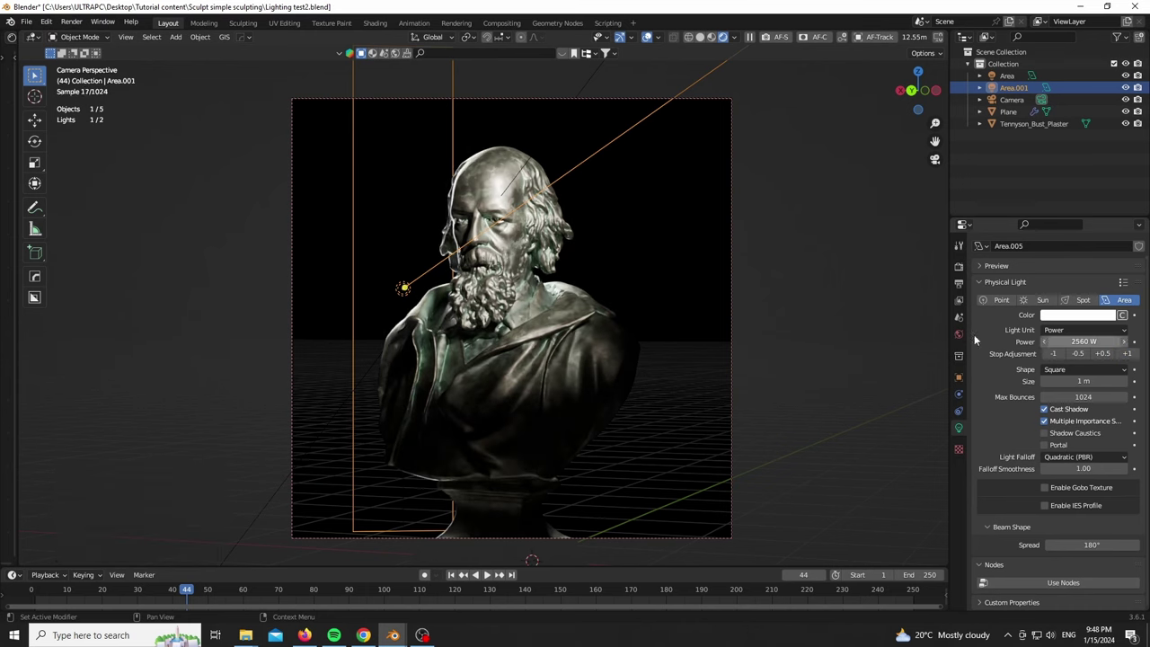
Step: Narrow the tall area light's beam spread to about 38.1° and check the rim lighting on the head
{"action": "scroll", "coordinate": [435, 159], "scroll_direction": "up", "scroll_amount": 5}
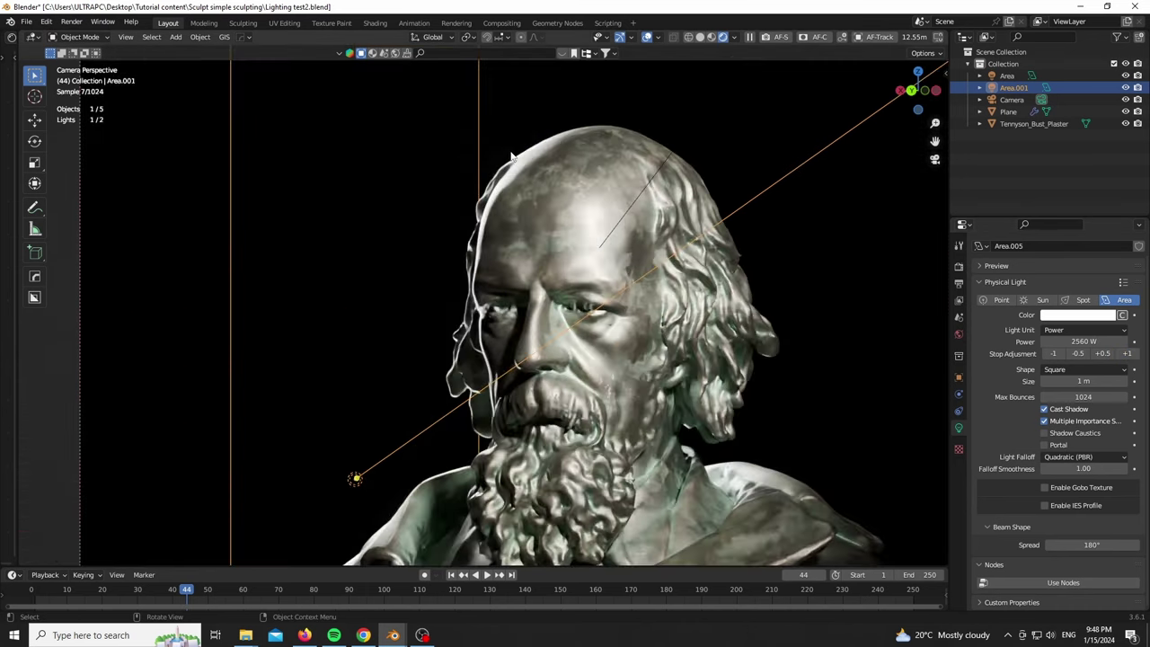
{"action": "scroll", "coordinate": [520, 169], "scroll_direction": "up", "scroll_amount": 5}
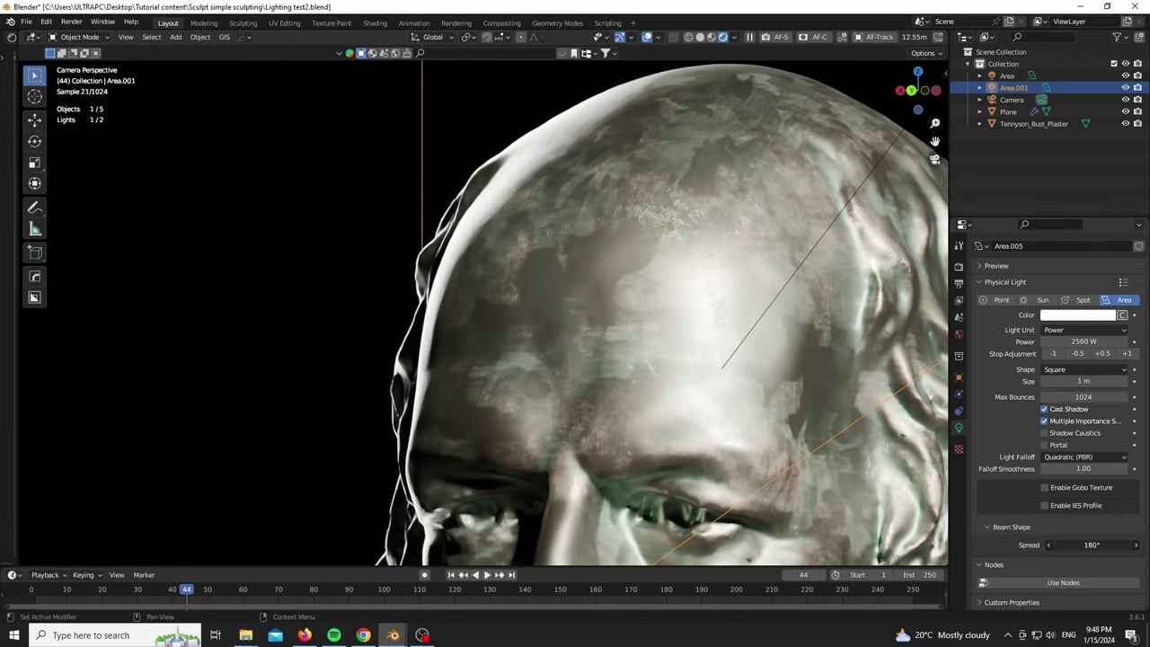
{"action": "left_click_drag", "start_coordinate": [1109, 545], "coordinate": [1026, 545]}
{"action": "scroll", "coordinate": [467, 229], "scroll_direction": "down", "scroll_amount": 5}
{"action": "right_click", "coordinate": [454, 232]}
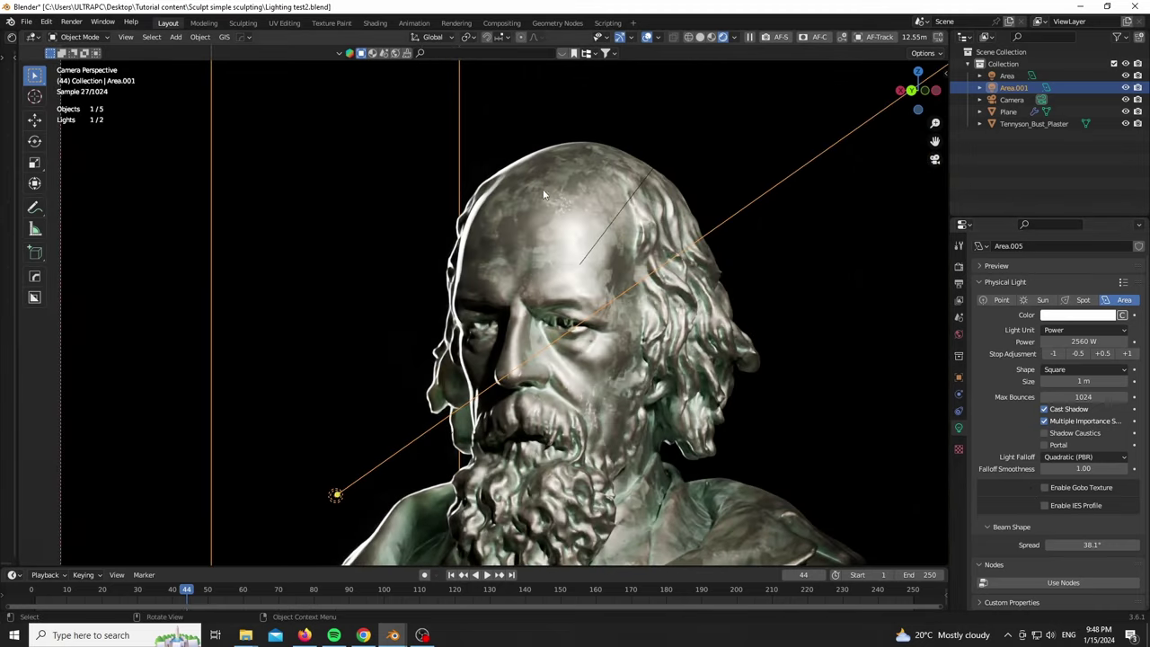
{"action": "scroll", "coordinate": [543, 194], "scroll_direction": "down", "scroll_amount": 6}
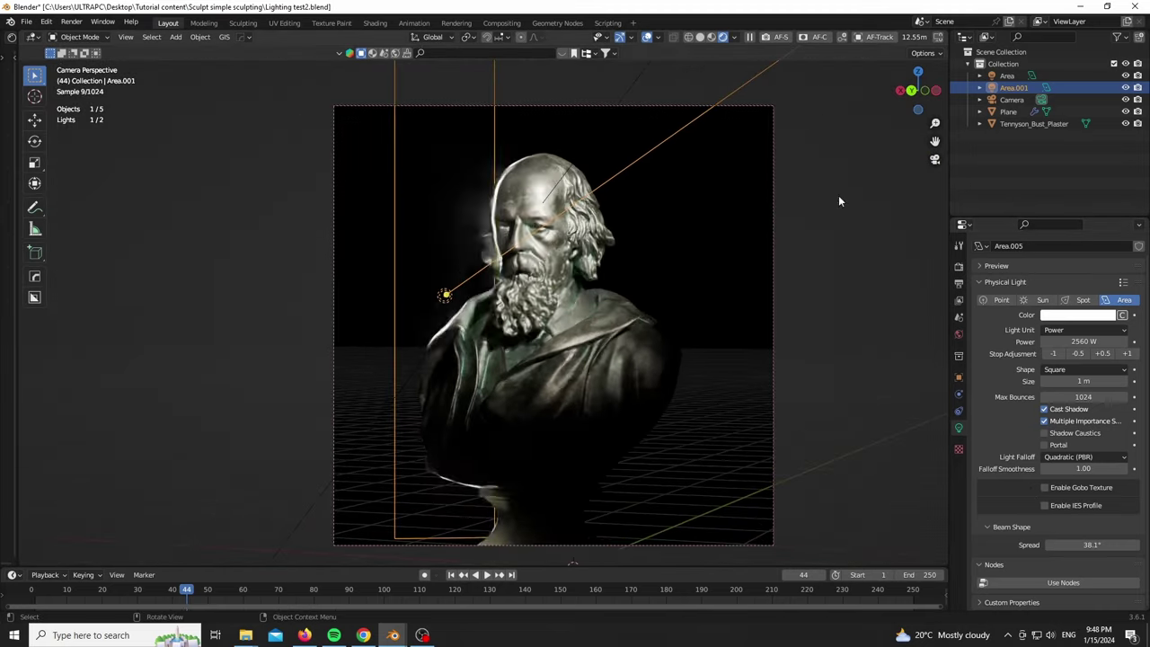
Step: Move the tall area light horizontally about 0.66 m in X and 1.02 m in Y
{"action": "middle_click_drag", "start_coordinate": [543, 195], "coordinate": [629, 216]}
{"action": "middle_click_drag", "start_coordinate": [452, 386], "coordinate": [424, 440]}
{"action": "key", "text": "g"}
{"action": "key", "text": "shift+z"}
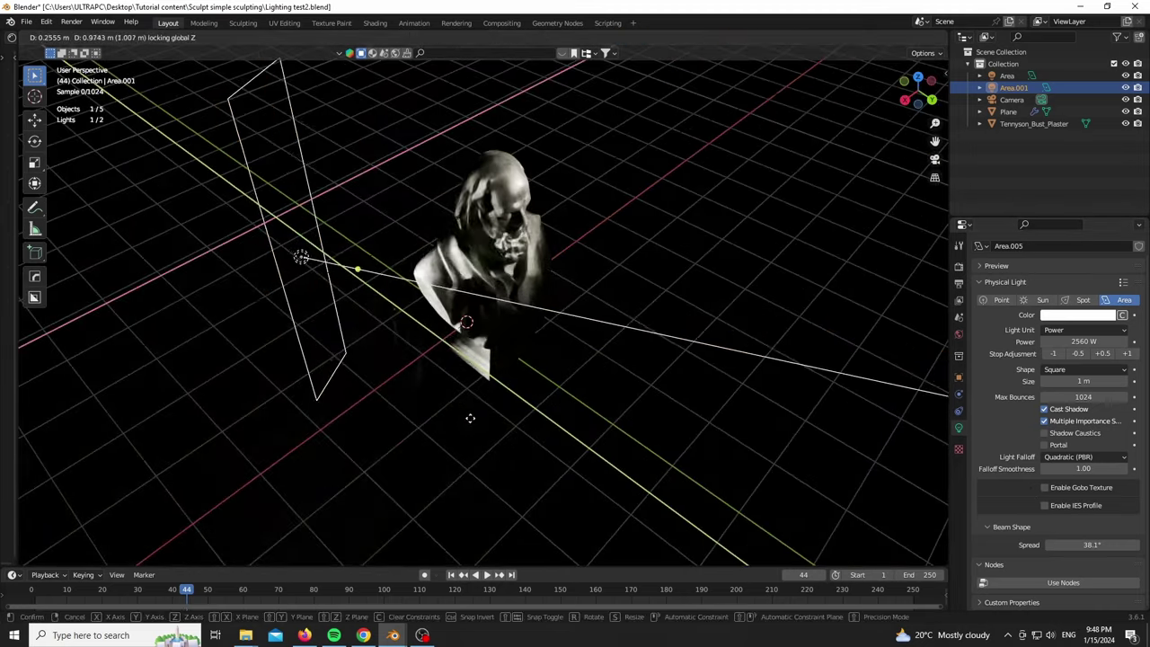
{"action": "left_click", "coordinate": [445, 433]}
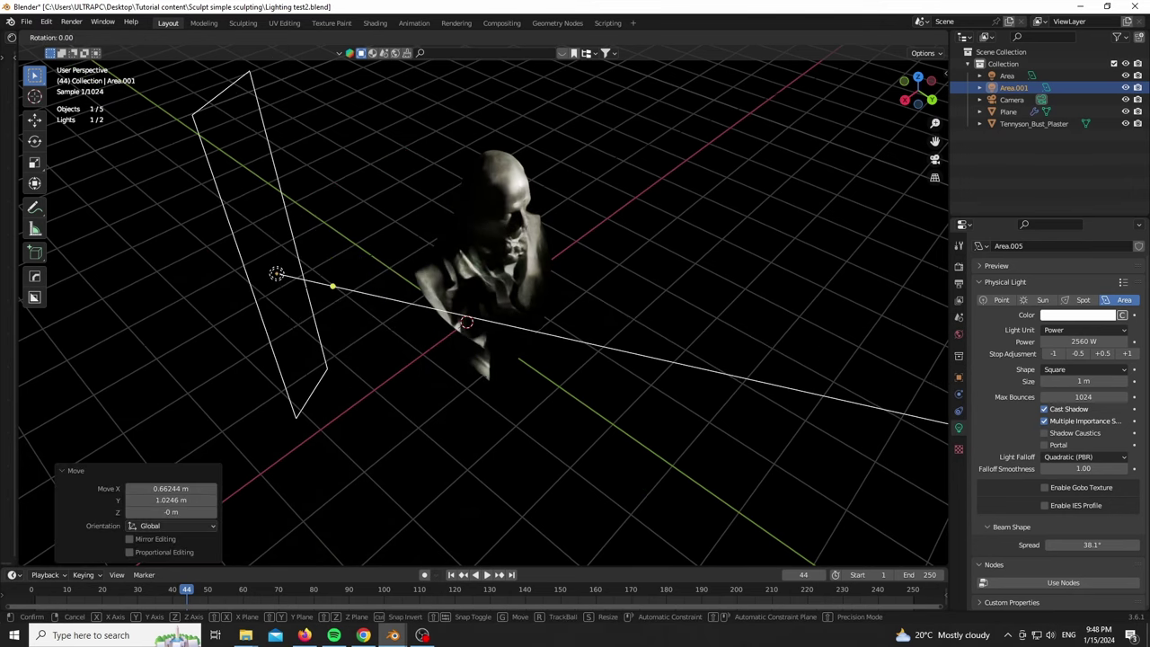
Step: Rotate the tall area light about 11.6° around global Z and check the result through the camera
{"action": "key", "text": "r"}
{"action": "key", "text": "z"}
{"action": "left_click", "coordinate": [574, 292]}
{"action": "key", "text": "KP_0"}
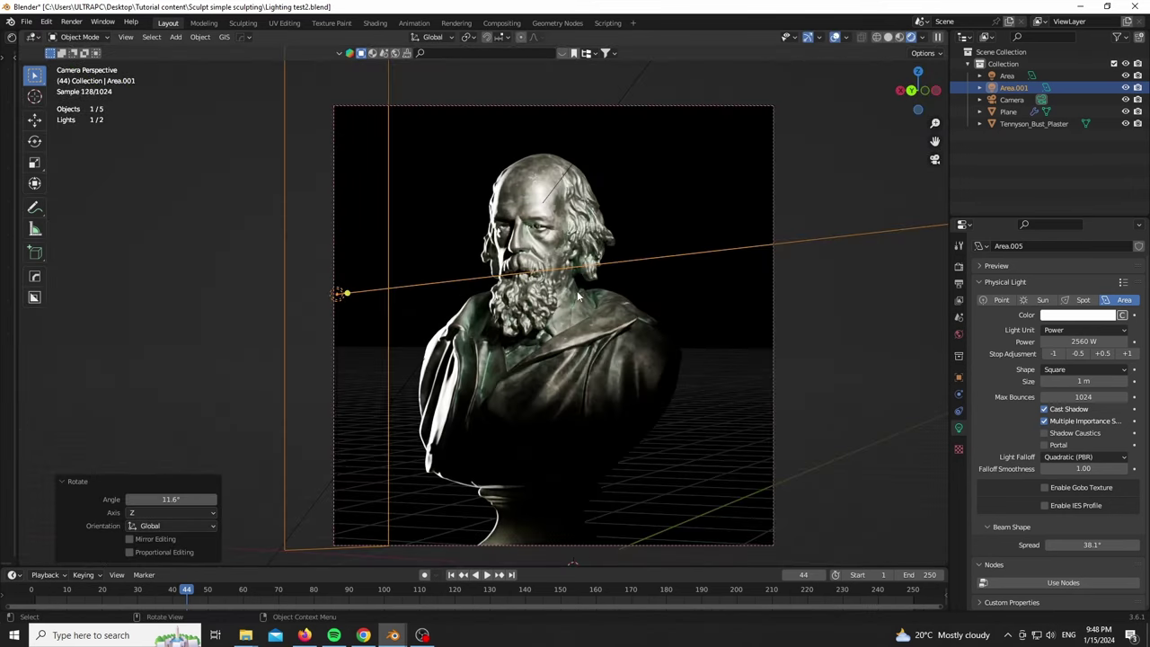
{"action": "scroll", "coordinate": [499, 273], "scroll_direction": "up", "scroll_amount": 3}
{"action": "scroll", "coordinate": [423, 262], "scroll_direction": "down", "scroll_amount": 3}
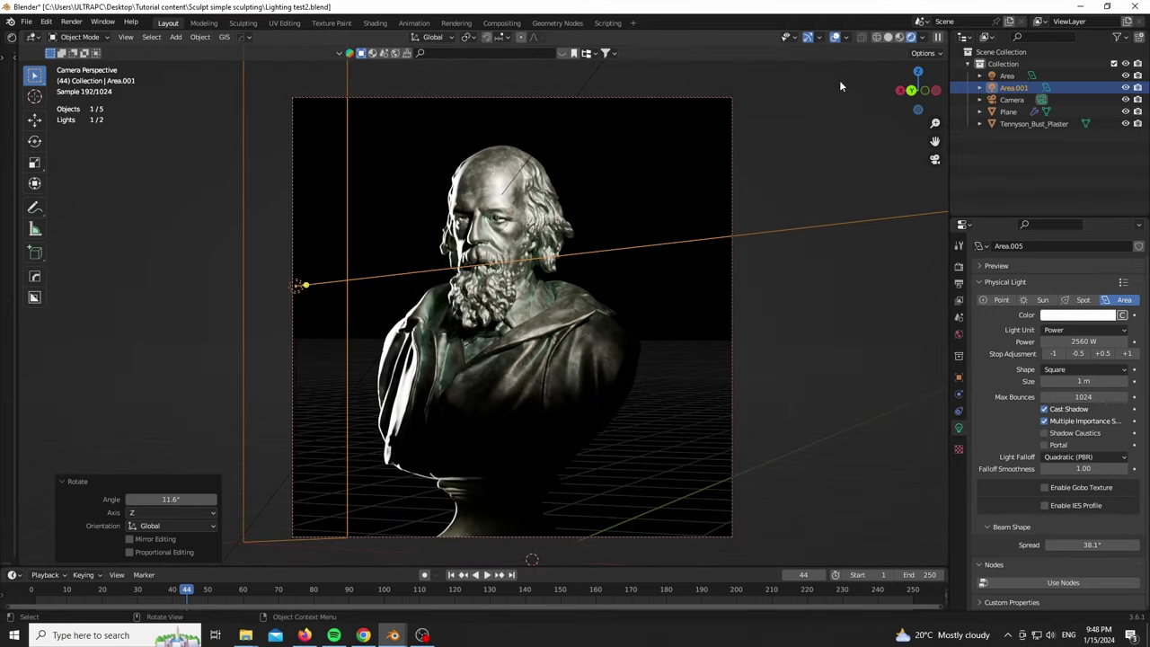
Step: Shift the tall area light horizontally about -0.35 m in X and -0.84 m in Y, and check the head through the camera
{"action": "left_click_drag", "start_coordinate": [880, 87], "coordinate": [906, 91]}
{"action": "left_click", "coordinate": [911, 90]}
{"action": "middle_click_drag", "start_coordinate": [574, 287], "coordinate": [679, 413]}
{"action": "scroll", "coordinate": [611, 341], "scroll_direction": "up", "scroll_amount": 6}
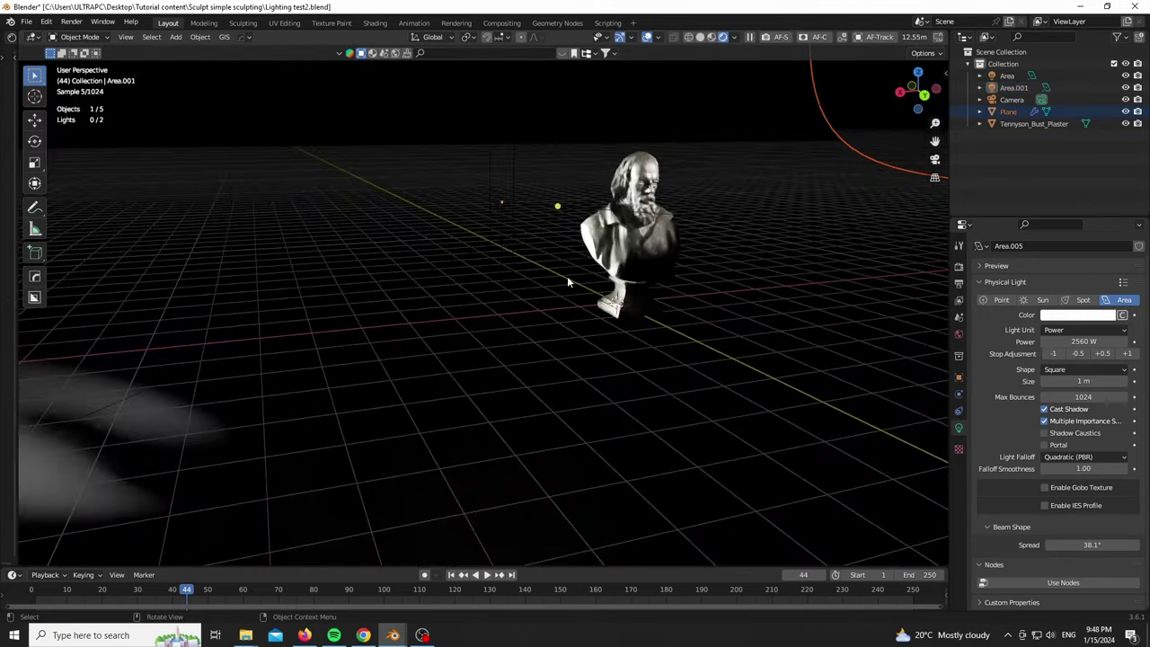
{"action": "left_click", "coordinate": [512, 232]}
{"action": "key", "text": "g"}
{"action": "key", "text": "shift+z"}
{"action": "left_click", "coordinate": [614, 358]}
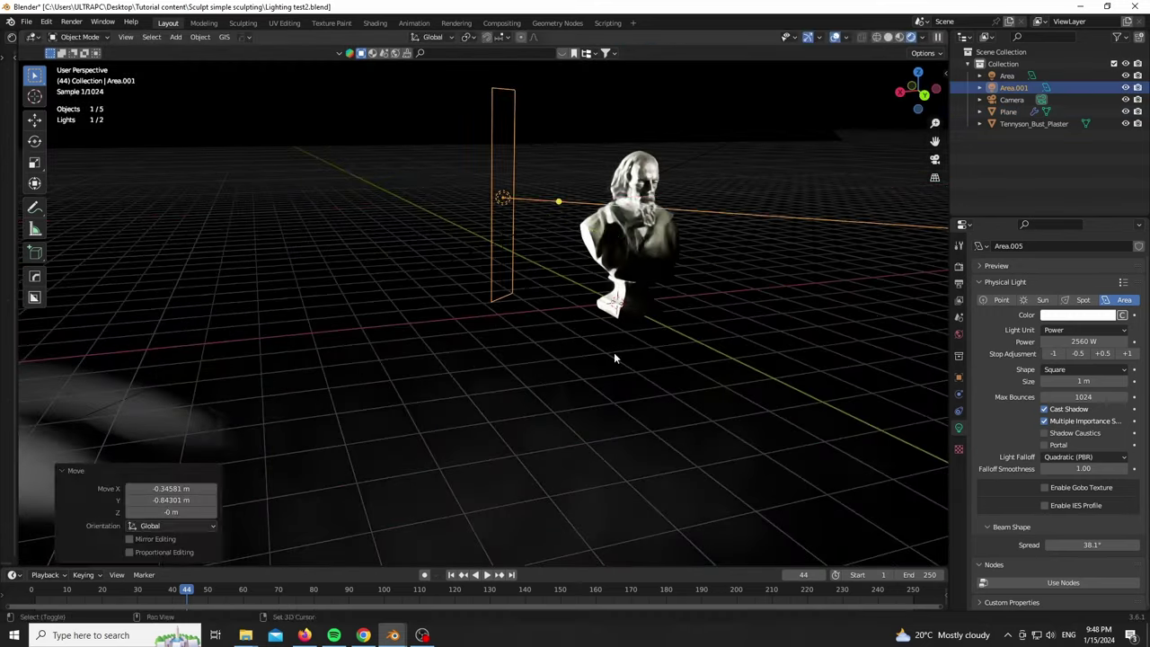
{"action": "key", "text": "KP_0"}
{"action": "scroll", "coordinate": [463, 189], "scroll_direction": "up", "scroll_amount": 4}
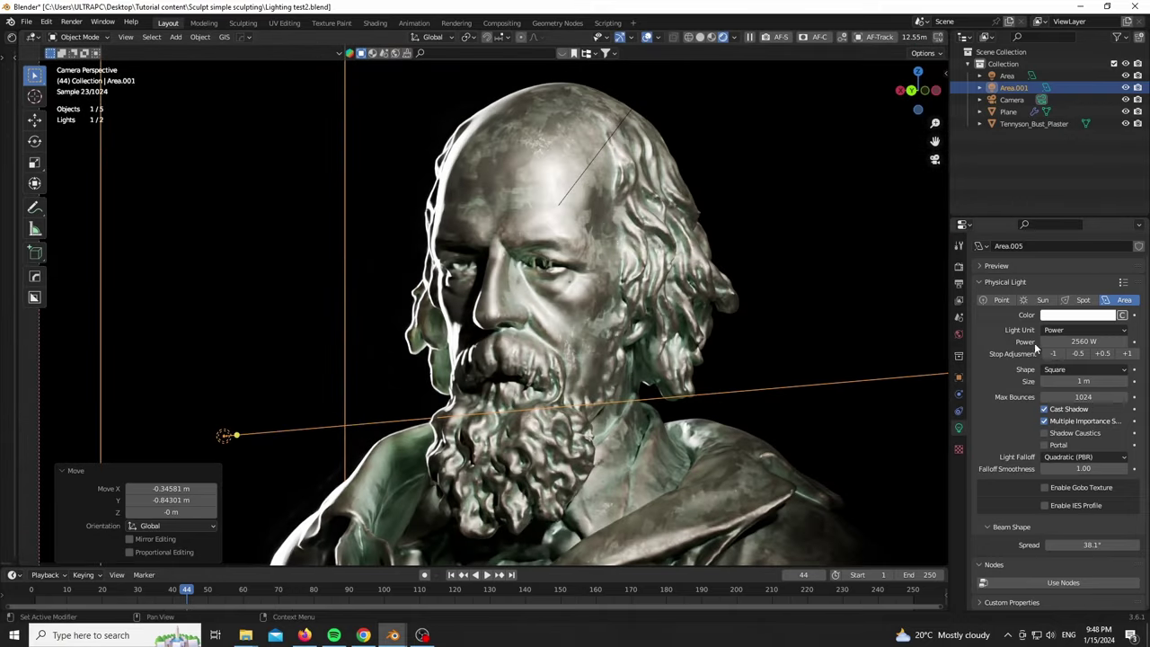
Step: Reduce the tall area light's power to 640 W
{"action": "left_click", "coordinate": [1052, 353]}
{"action": "left_click", "coordinate": [1052, 353]}
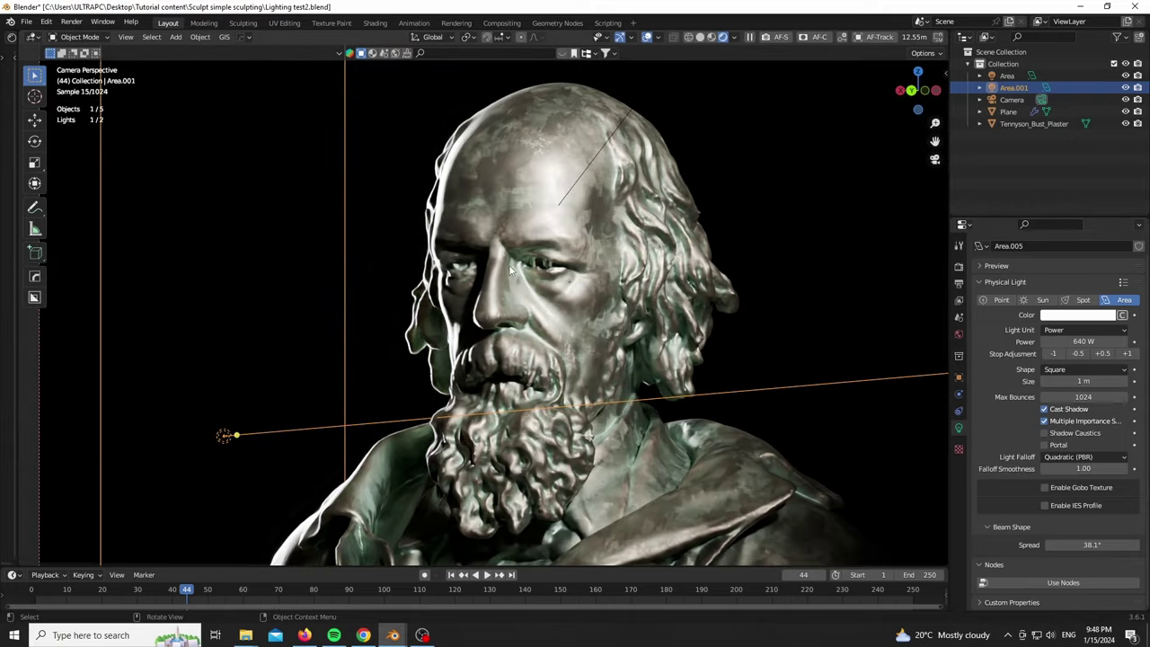
{"action": "scroll", "coordinate": [510, 270], "scroll_direction": "down", "scroll_amount": 5}
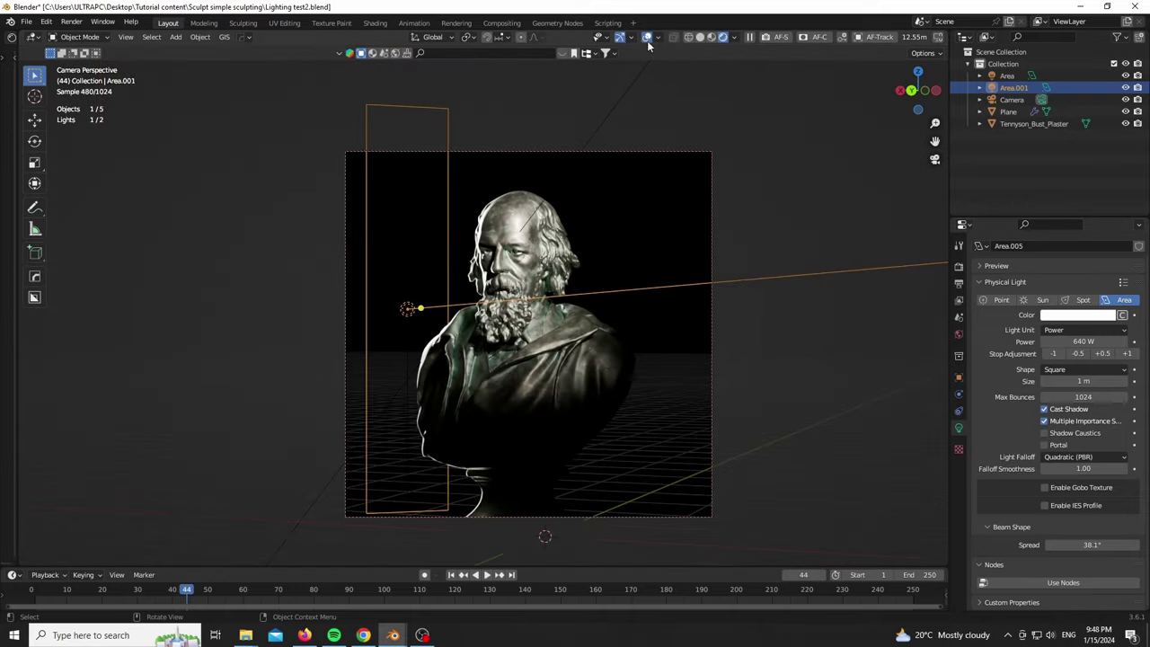
Step: Hide the viewport overlays and examine the bust's lighting in the camera view
{"action": "left_click", "coordinate": [647, 40]}
{"action": "scroll", "coordinate": [464, 275], "scroll_direction": "down", "scroll_amount": 1}
{"action": "right_click", "coordinate": [470, 515]}
{"action": "key", "text": "Escape"}
{"action": "scroll", "coordinate": [454, 506], "scroll_direction": "up", "scroll_amount": 8}
{"action": "scroll", "coordinate": [426, 531], "scroll_direction": "down", "scroll_amount": 6}
{"action": "scroll", "coordinate": [403, 502], "scroll_direction": "down", "scroll_amount": 1}
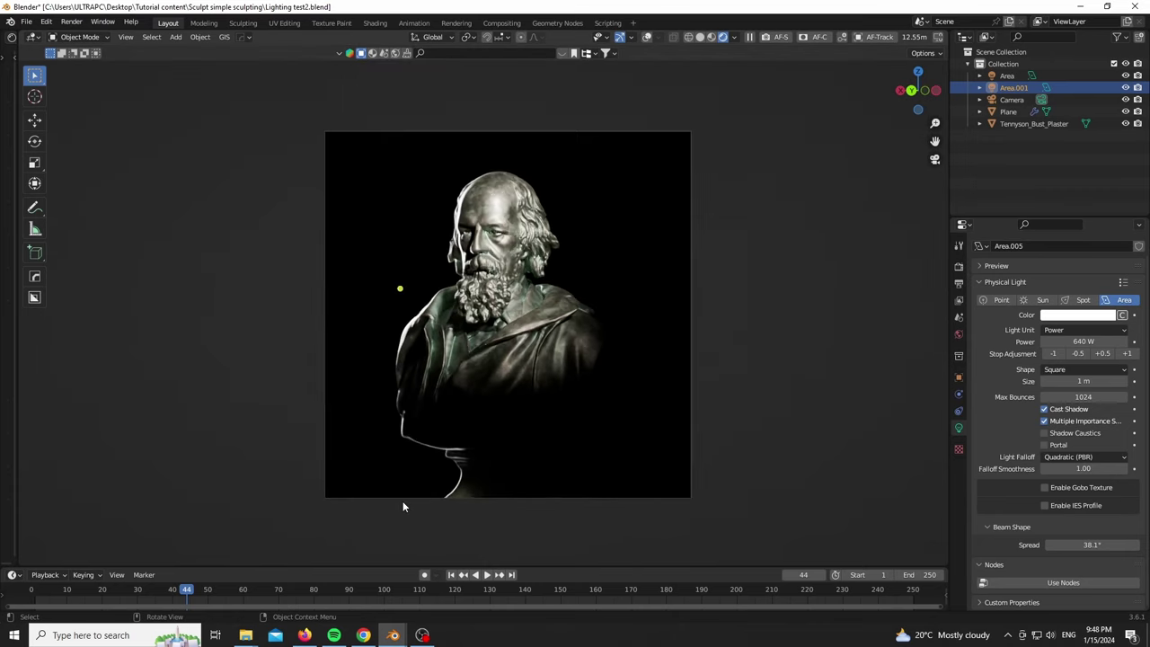
{"action": "scroll", "coordinate": [402, 501], "scroll_direction": "up", "scroll_amount": 1}
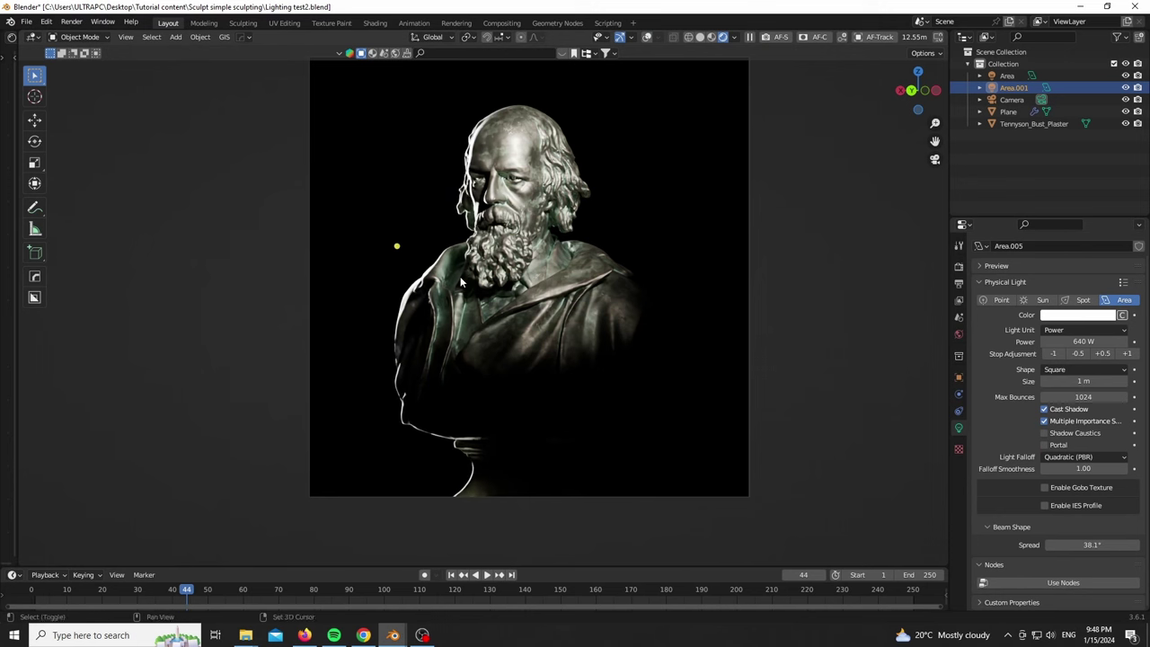
Step: Add a third area light and turn the viewport overlays back on outside the camera view
{"action": "key", "text": "shift+a"}
{"action": "mouse_move", "coordinate": [460, 278]}
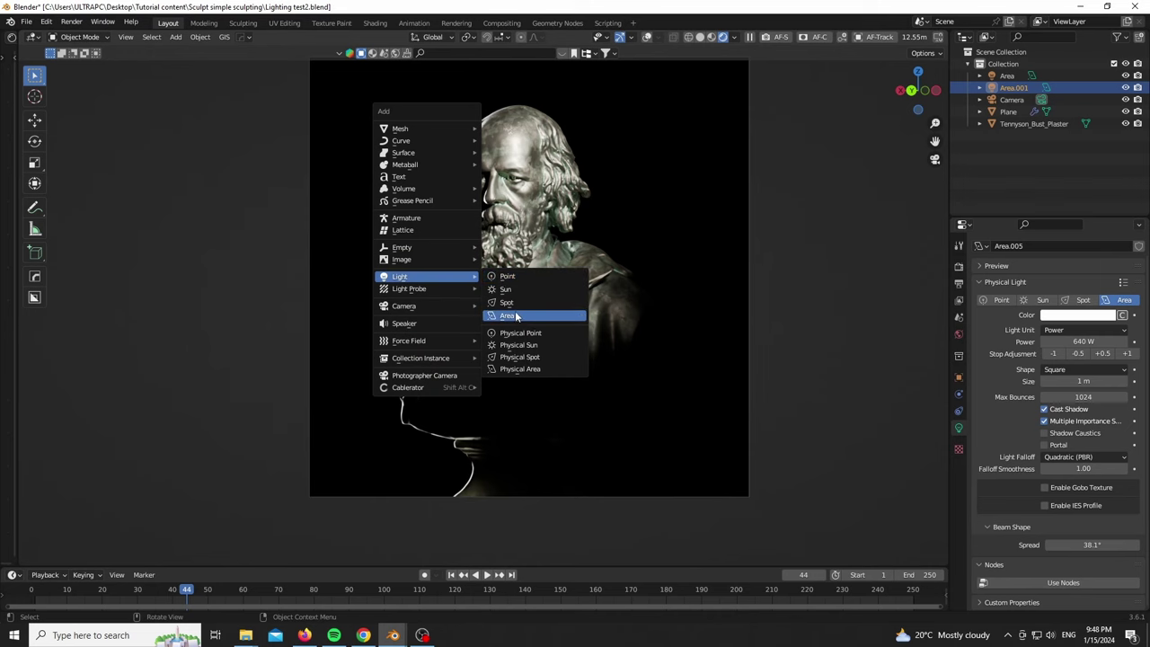
{"action": "left_click", "coordinate": [509, 316]}
{"action": "left_click_drag", "start_coordinate": [916, 93], "coordinate": [917, 97]}
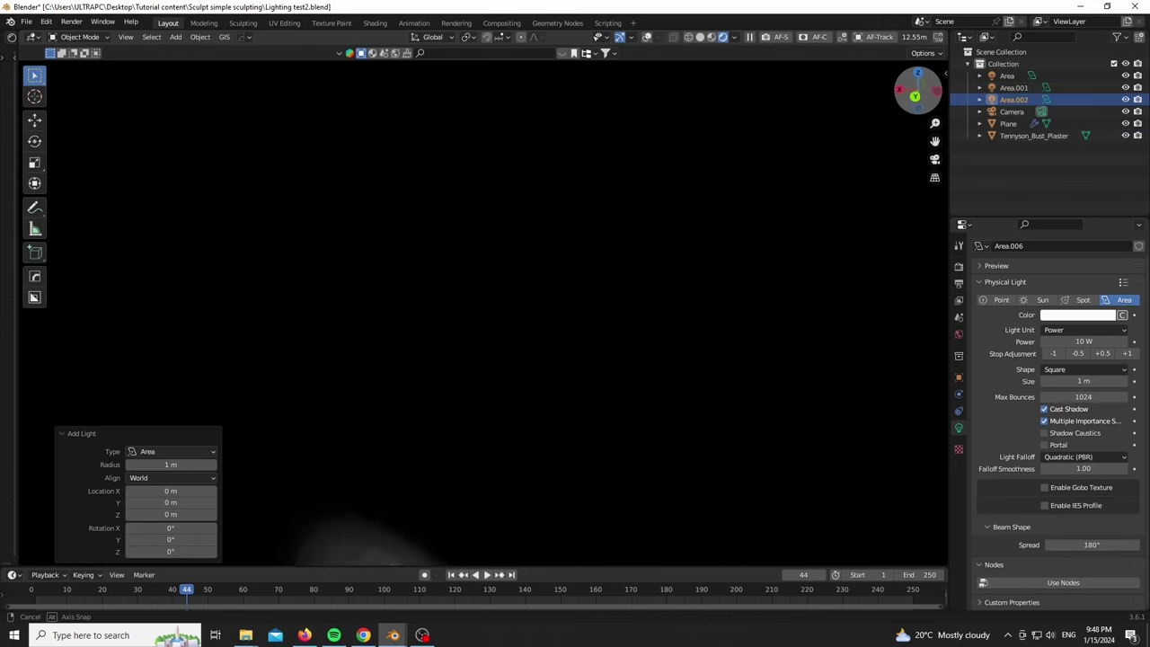
{"action": "scroll", "coordinate": [467, 295], "scroll_direction": "down", "scroll_amount": 5}
{"action": "middle_click_drag", "start_coordinate": [536, 404], "coordinate": [521, 236], "text": "shift"}
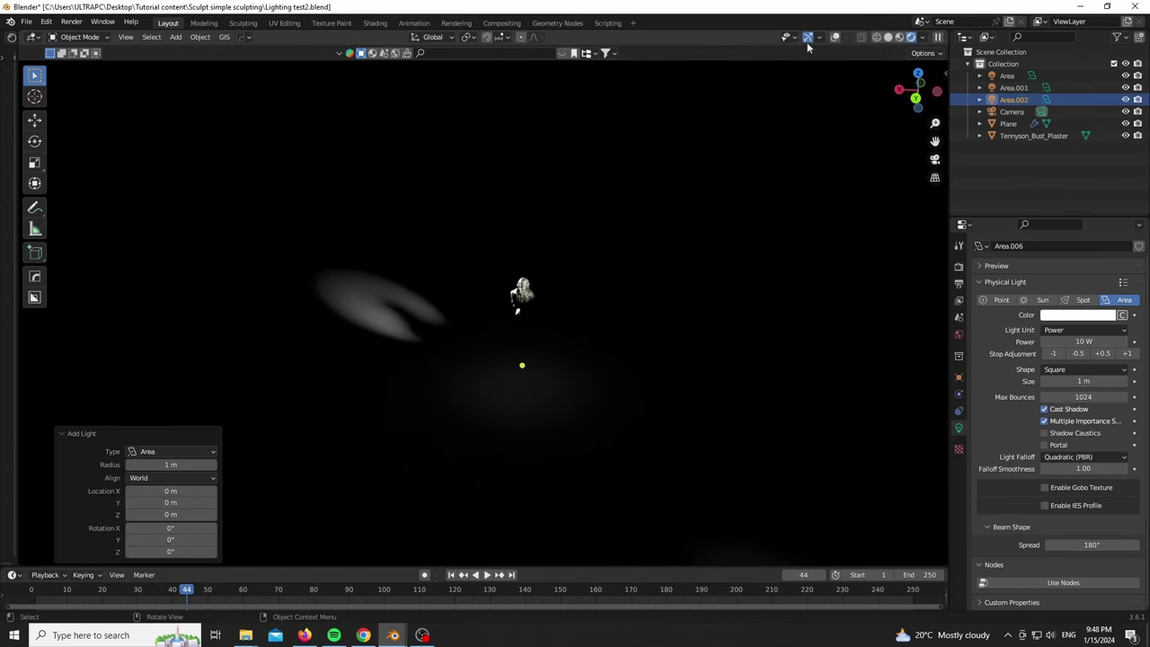
{"action": "left_click", "coordinate": [834, 38]}
{"action": "scroll", "coordinate": [550, 338], "scroll_direction": "up", "scroll_amount": 6}
{"action": "middle_click_drag", "start_coordinate": [550, 338], "coordinate": [561, 354]}
Step: Move the third area light about 3.48 m in X and 0.35 m in Y, and rotate it 90° around global Y
{"action": "key", "text": "g"}
{"action": "key", "text": "shift+z"}
{"action": "left_click", "coordinate": [445, 392]}
{"action": "type", "text": "rx"}
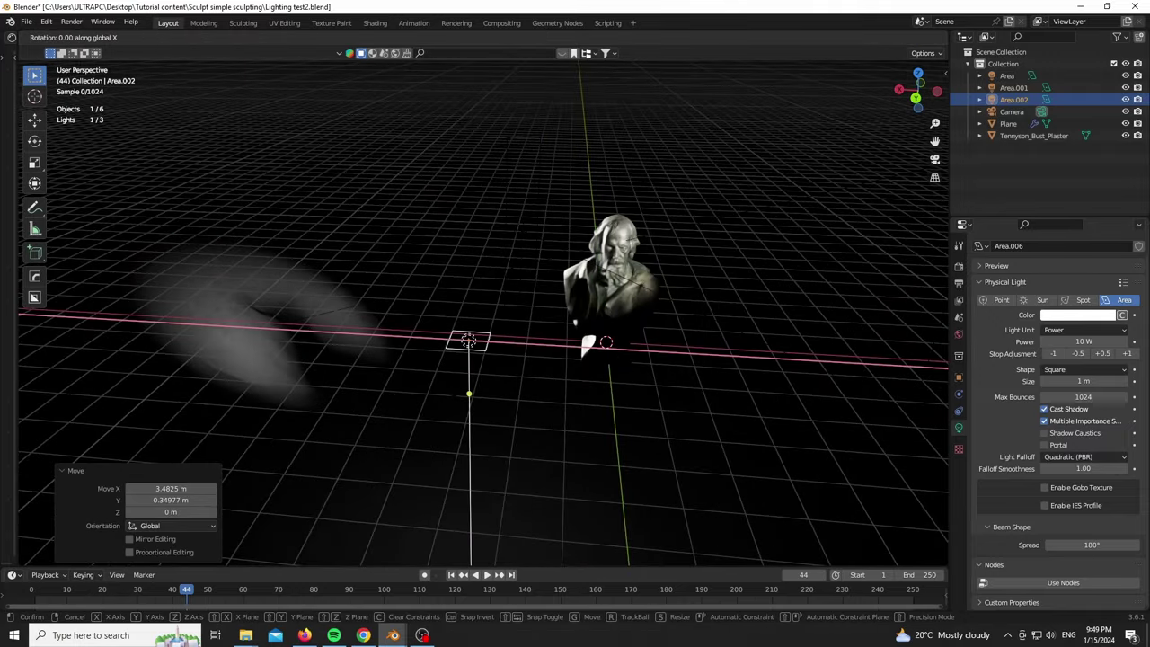
{"action": "type", "text": "90y"}
{"action": "left_click", "coordinate": [448, 392]}
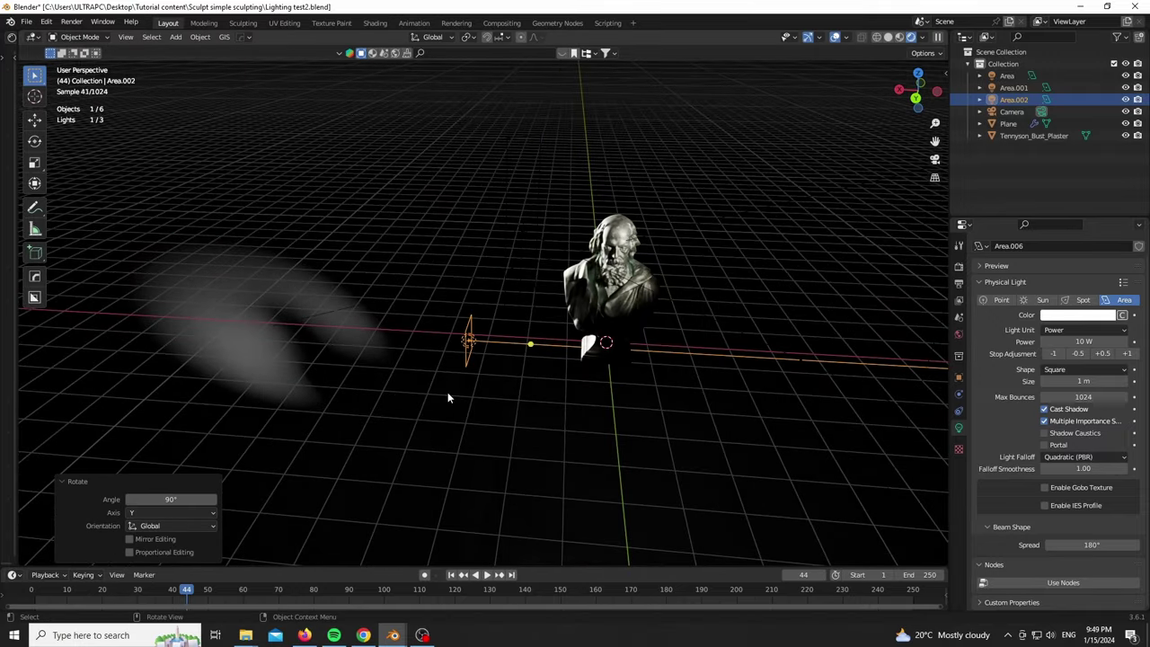
Step: Move the third area light about 1.99 m in Y and rotate it about 37° around global Z toward the bust
{"action": "key", "text": "g"}
{"action": "key", "text": "shift+z"}
{"action": "left_click", "coordinate": [435, 432]}
{"action": "key", "text": "r"}
{"action": "key", "text": "z"}
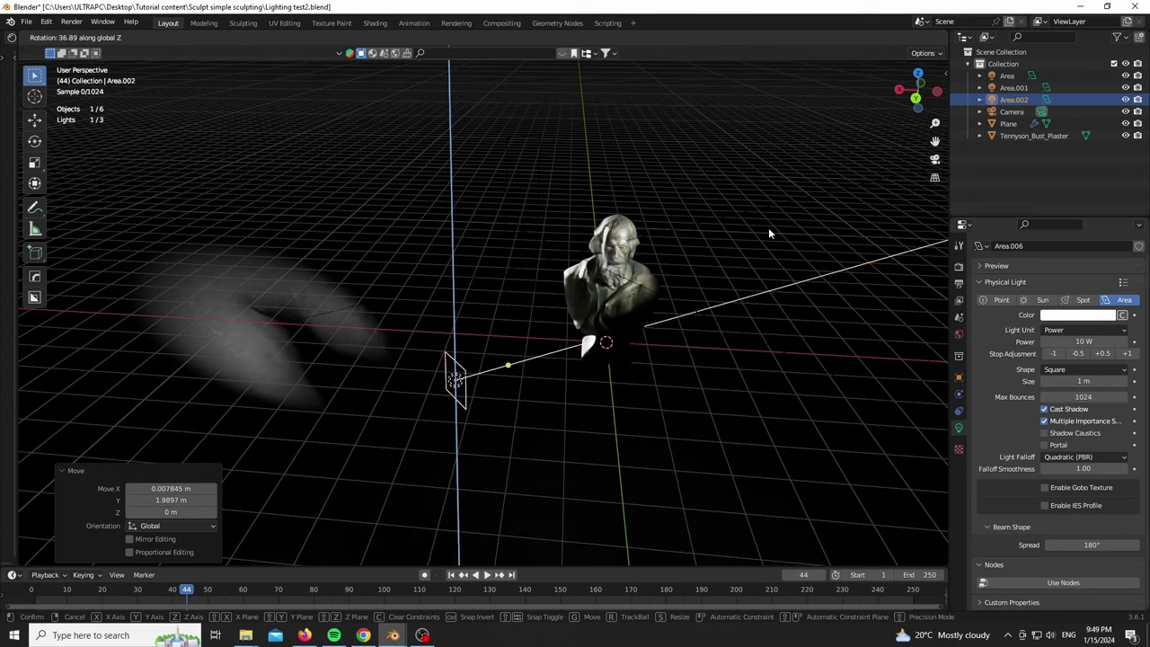
{"action": "left_click", "coordinate": [768, 227]}
Step: Raise the third area light's power to 80 W and trackball-rotate it by about 47.6° and -5.6°
{"action": "left_click", "coordinate": [1128, 354]}
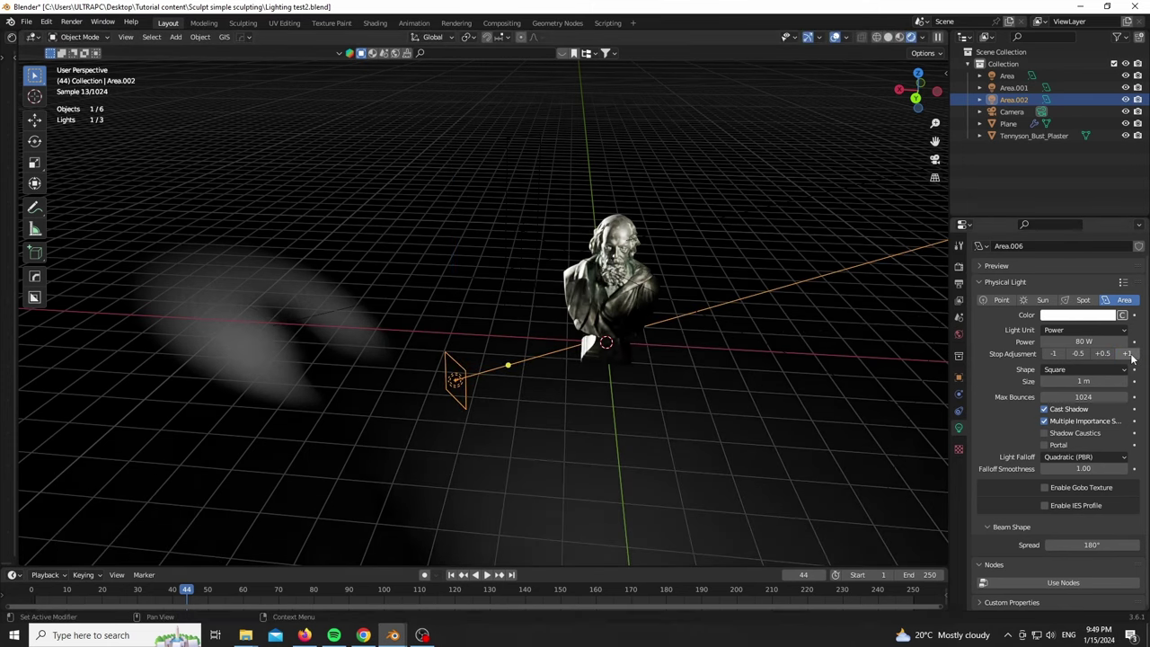
{"action": "key", "text": "r"}
{"action": "key", "text": "r"}
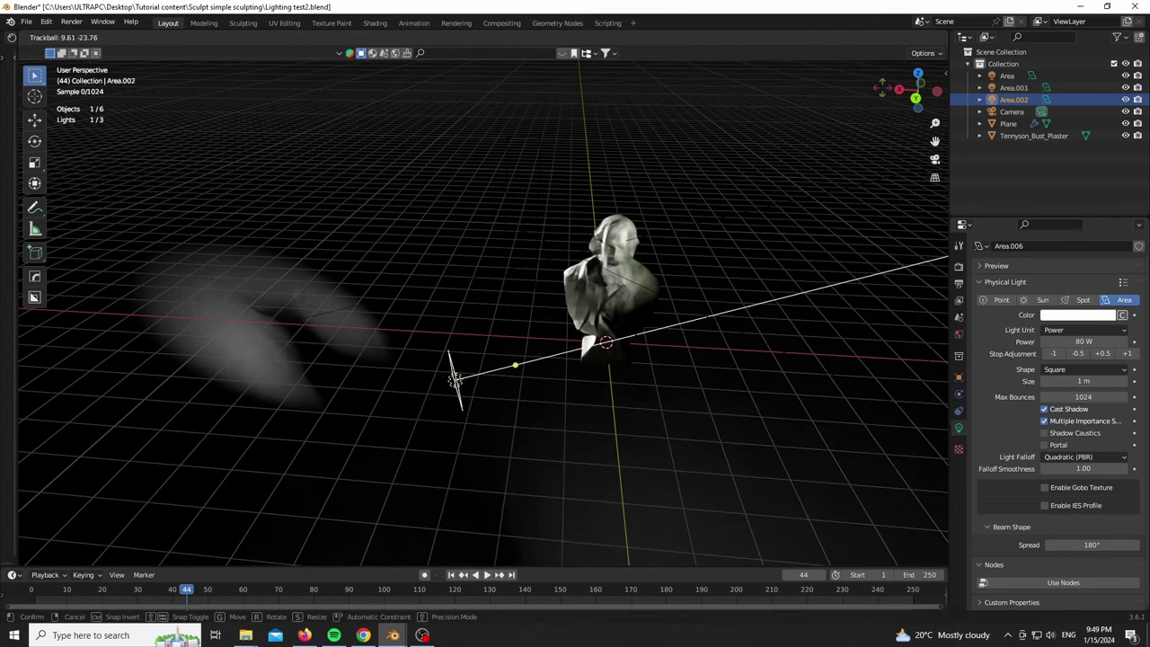
{"action": "left_click", "coordinate": [522, 241]}
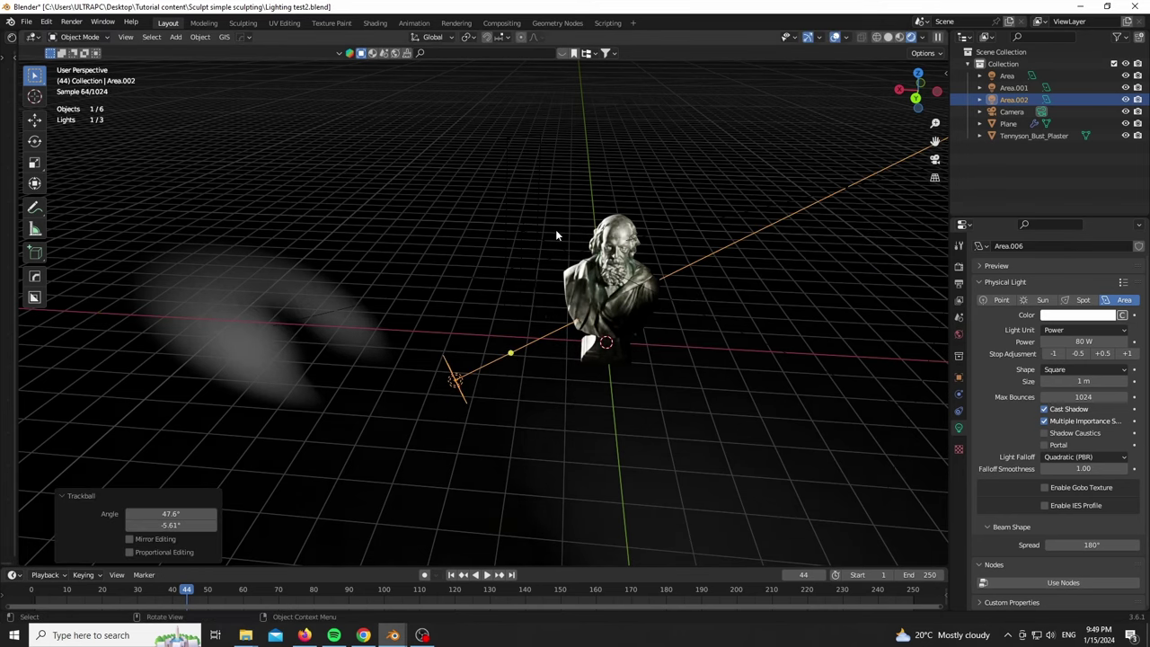
Step: In camera view, switch the third area light to color temperature, set it to about 1864, and reduce power to 20 W
{"action": "key", "text": "KP_0"}
{"action": "left_click", "coordinate": [1122, 314]}
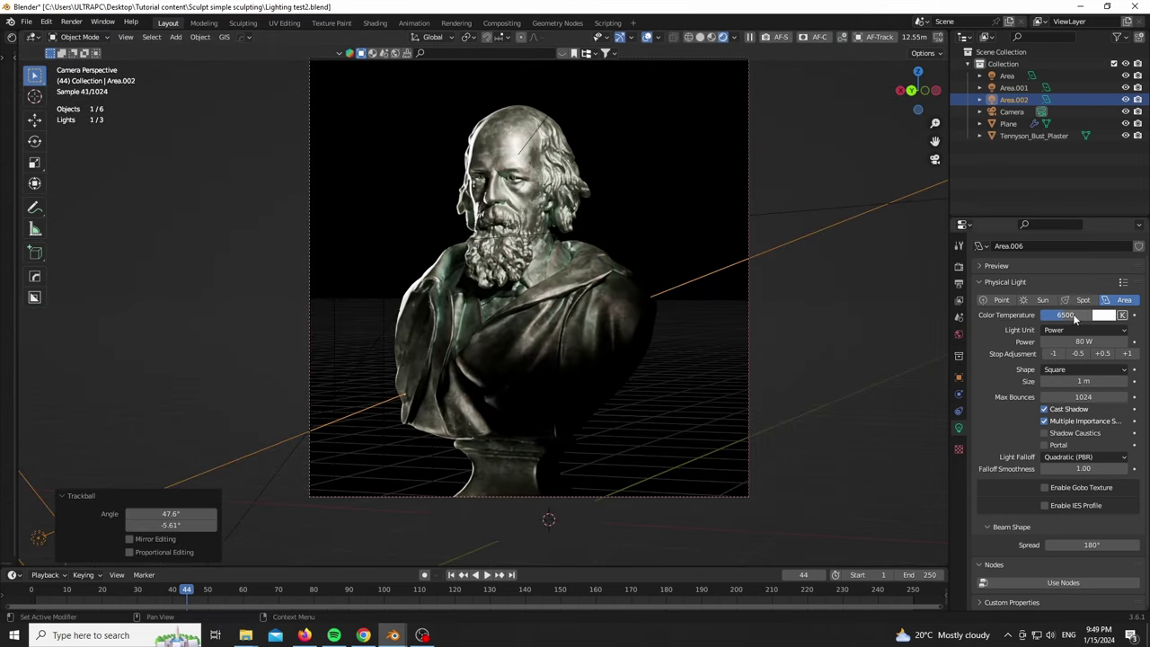
{"action": "type", "text": "1000"}
{"action": "key", "text": "Return"}
{"action": "left_click_drag", "start_coordinate": [1063, 314], "coordinate": [1069, 314]}
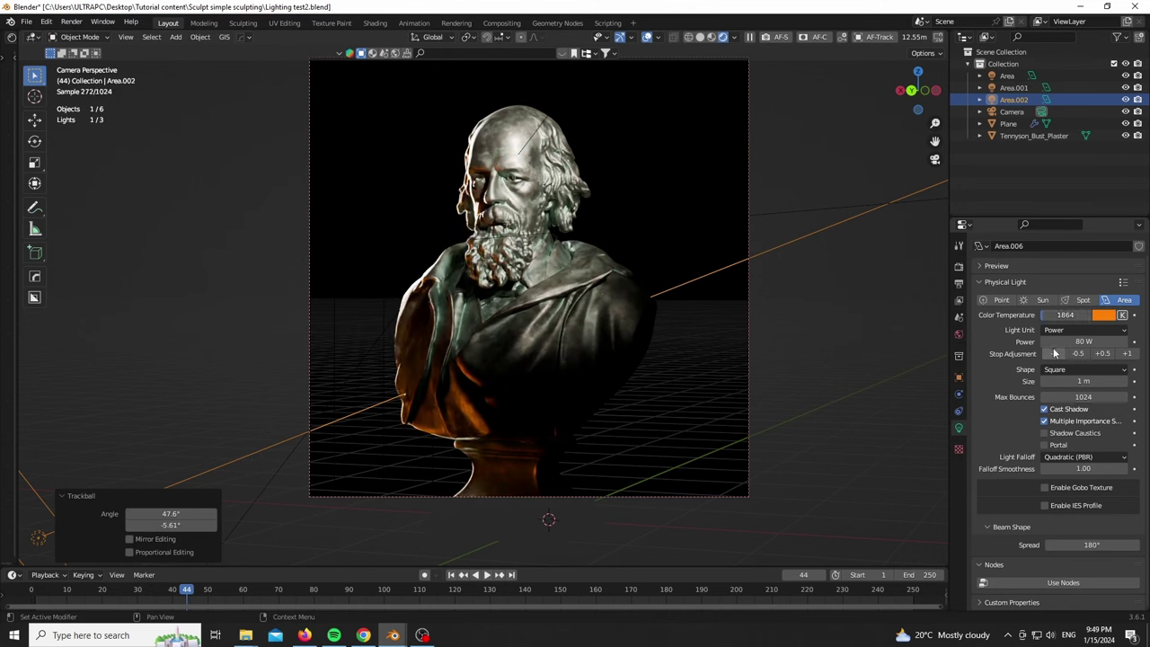
{"action": "left_click", "coordinate": [1052, 353]}
{"action": "left_click", "coordinate": [1055, 353]}
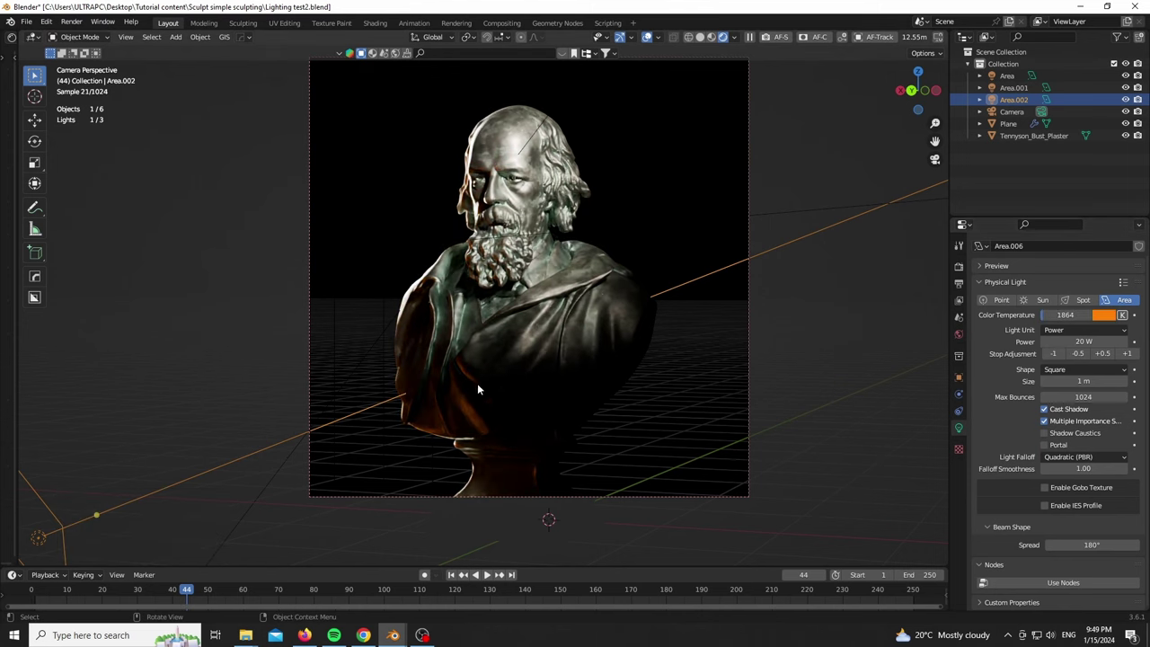
Step: Raise the orange area light about 0.8 m in the camera view and hide the viewport overlays to examine the bust
{"action": "key", "text": "g"}
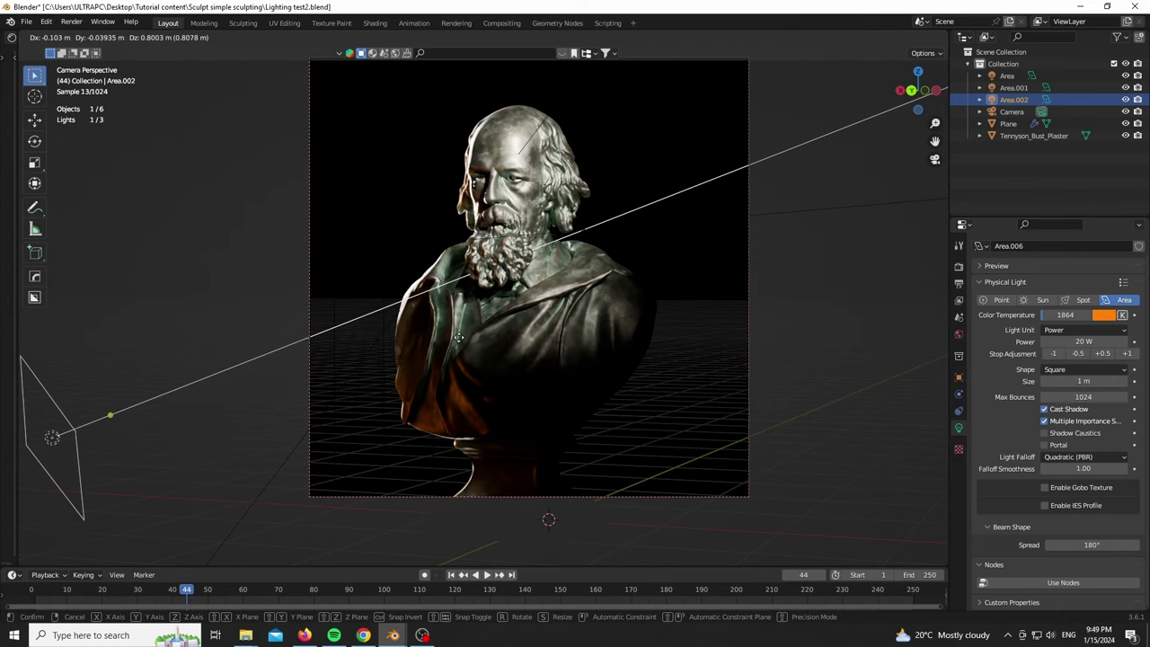
{"action": "left_click", "coordinate": [459, 337]}
{"action": "scroll", "coordinate": [426, 415], "scroll_direction": "up", "scroll_amount": 6}
{"action": "scroll", "coordinate": [405, 267], "scroll_direction": "down", "scroll_amount": 4}
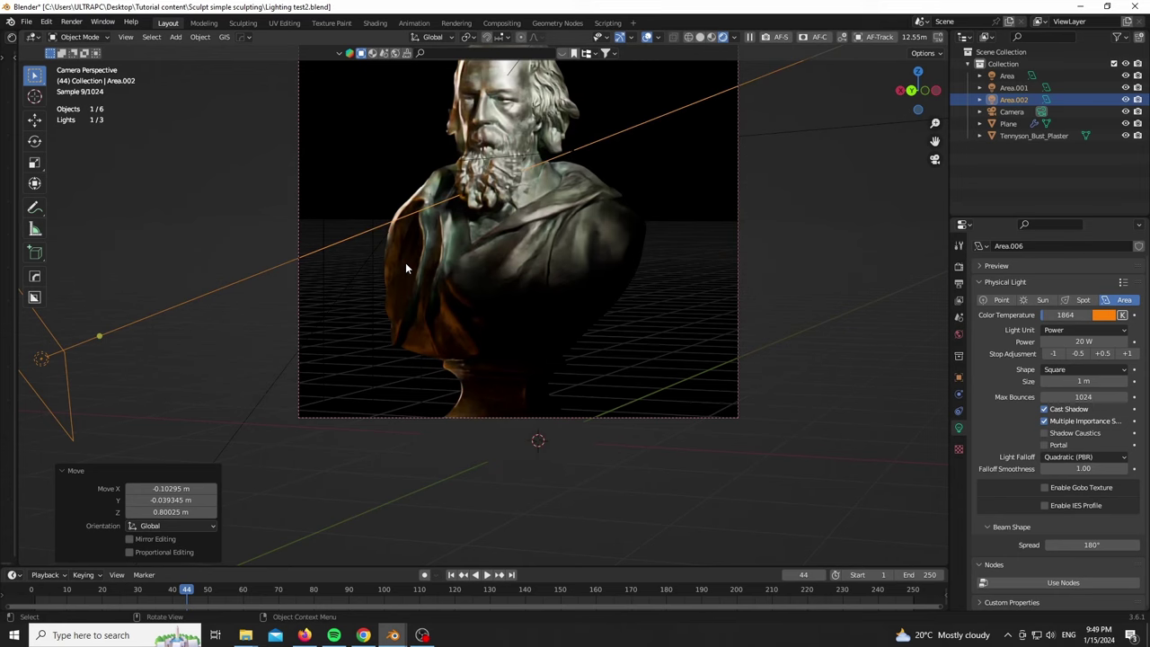
{"action": "scroll", "coordinate": [451, 477], "scroll_direction": "down", "scroll_amount": 1}
{"action": "scroll", "coordinate": [509, 151], "scroll_direction": "up", "scroll_amount": 2}
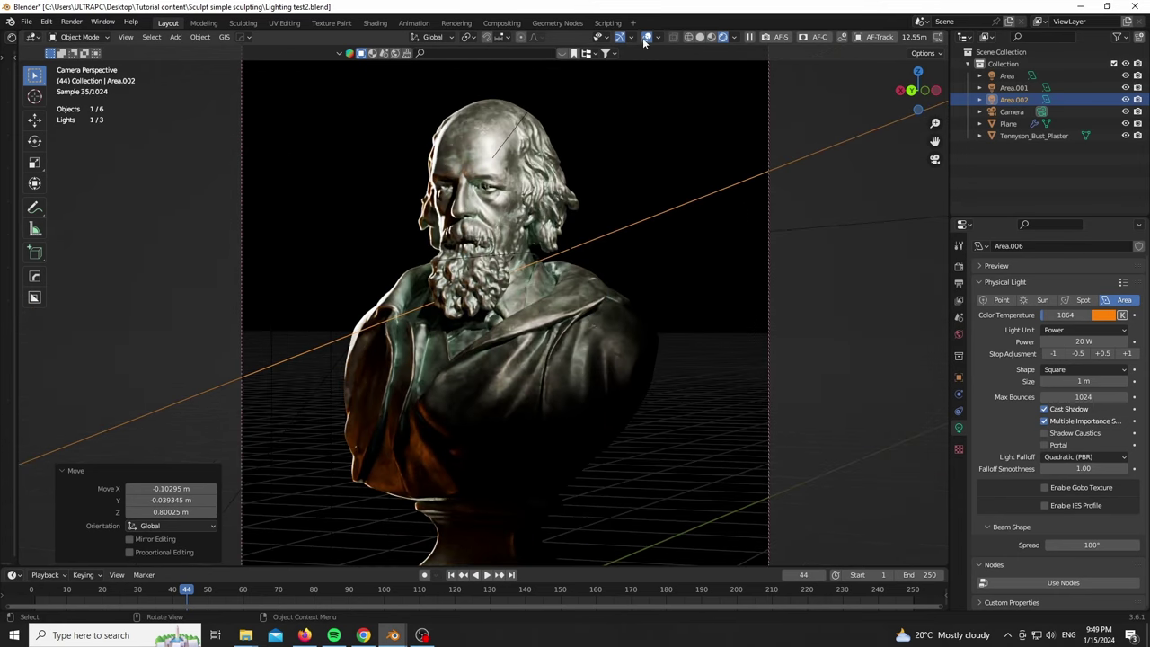
{"action": "left_click", "coordinate": [646, 37]}
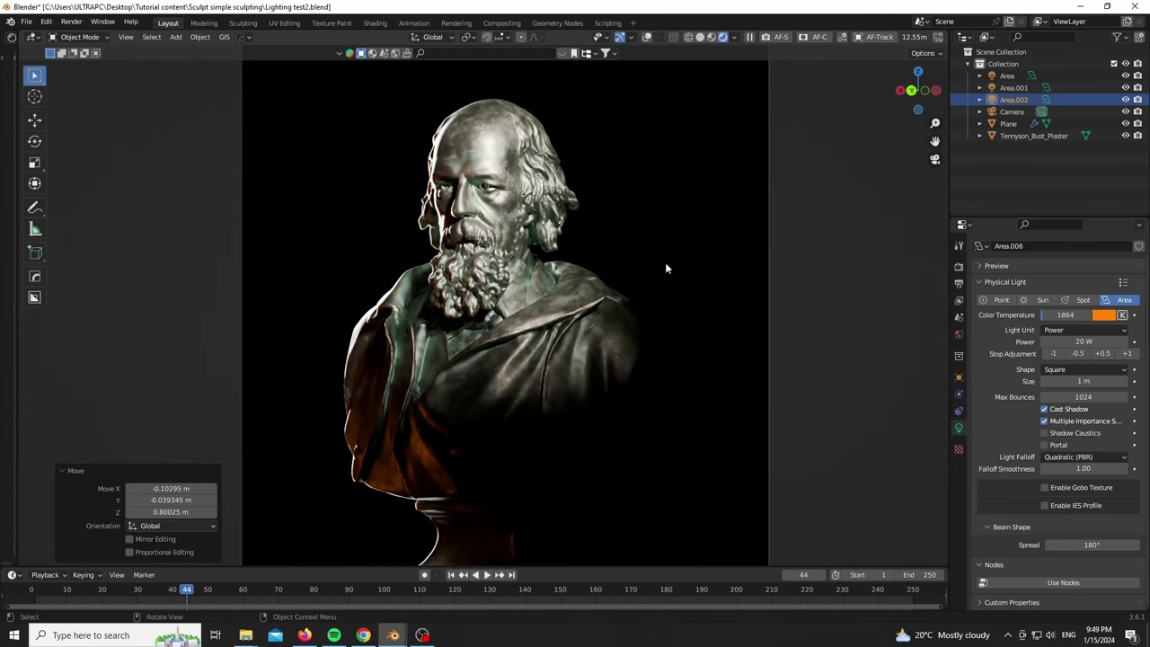
{"action": "scroll", "coordinate": [562, 259], "scroll_direction": "down", "scroll_amount": 1}
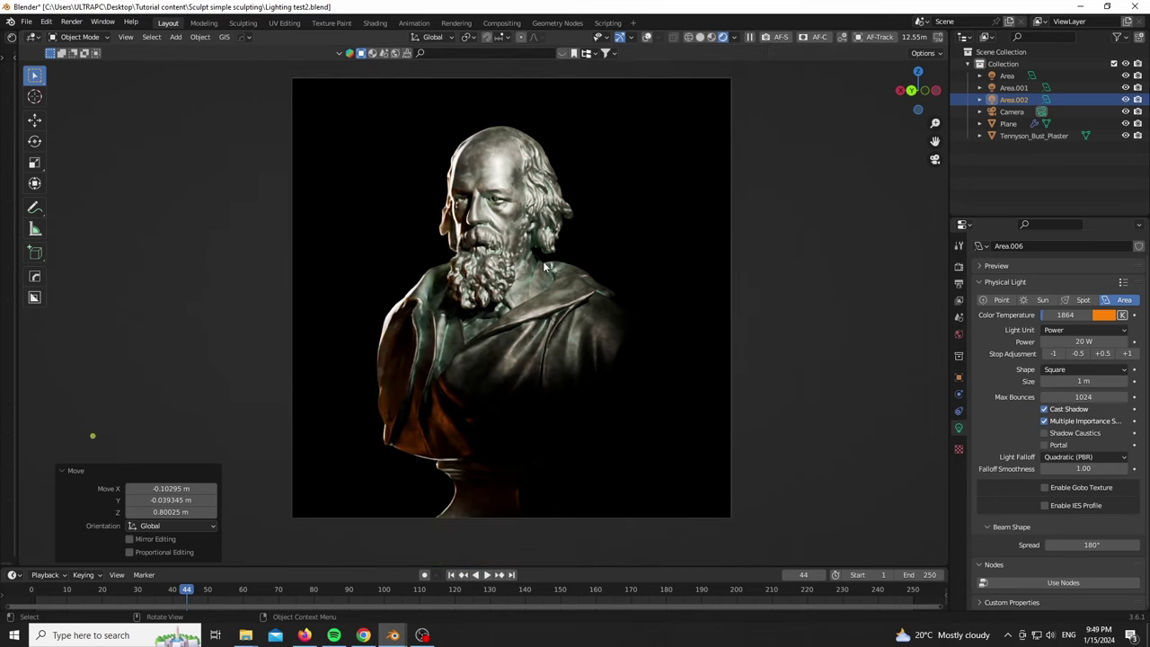
Step: Leave the camera view, show solid shading with overlays on, and add a spot light
{"action": "left_click_drag", "start_coordinate": [920, 94], "coordinate": [939, 124]}
{"action": "key", "text": "z"}
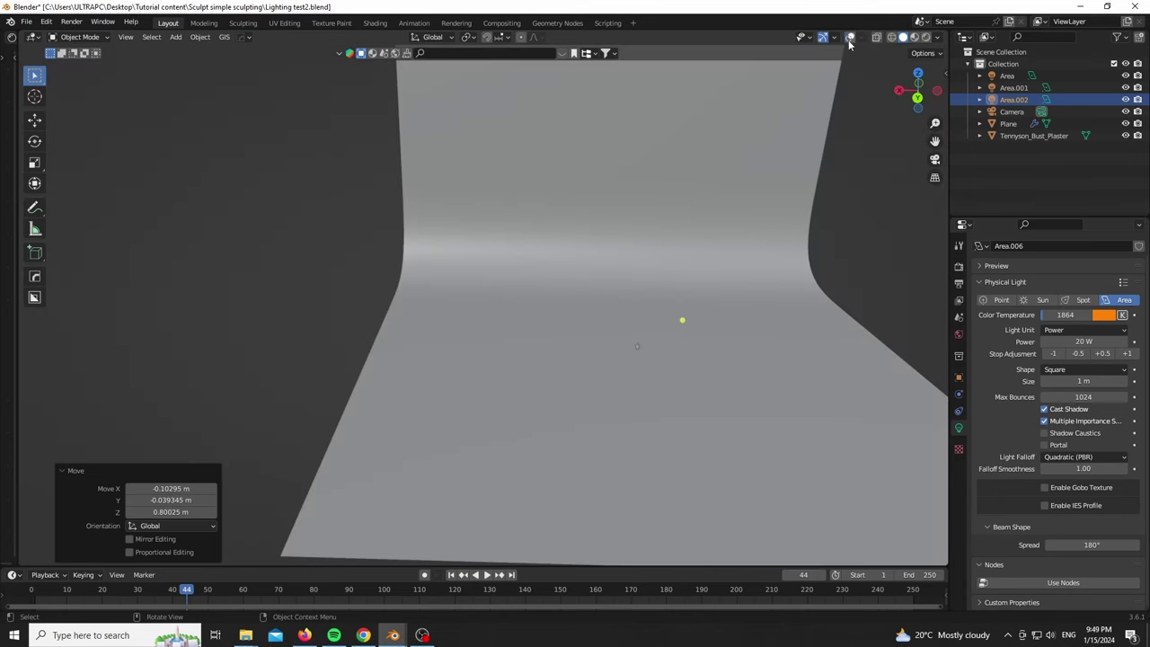
{"action": "left_click", "coordinate": [850, 40]}
{"action": "key", "text": "shift+a"}
{"action": "mouse_move", "coordinate": [435, 275]}
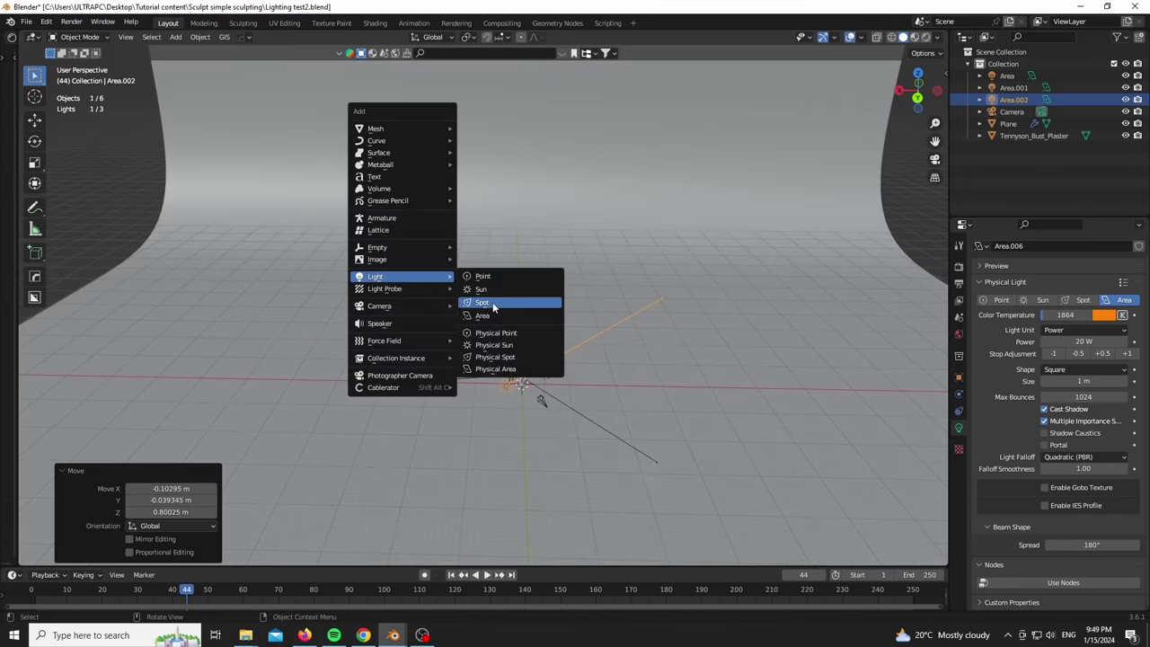
{"action": "left_click", "coordinate": [493, 307]}
Step: Rotate the spot light -90° around X and move it about 16.4 m in X and -105.7 m in Y
{"action": "key", "text": "r"}
{"action": "key", "text": "x"}
{"action": "key", "text": "9"}
{"action": "key", "text": "0"}
{"action": "key", "text": "minus"}
{"action": "key", "text": "Return"}
{"action": "key", "text": "g"}
{"action": "key", "text": "z"}
{"action": "key", "text": "shift+z"}
{"action": "left_click", "coordinate": [471, 186]}
Step: In the camera view, move the spot light along X until it sits behind the bust
{"action": "key", "text": "KP_0"}
{"action": "key", "text": "g"}
{"action": "key", "text": "x"}
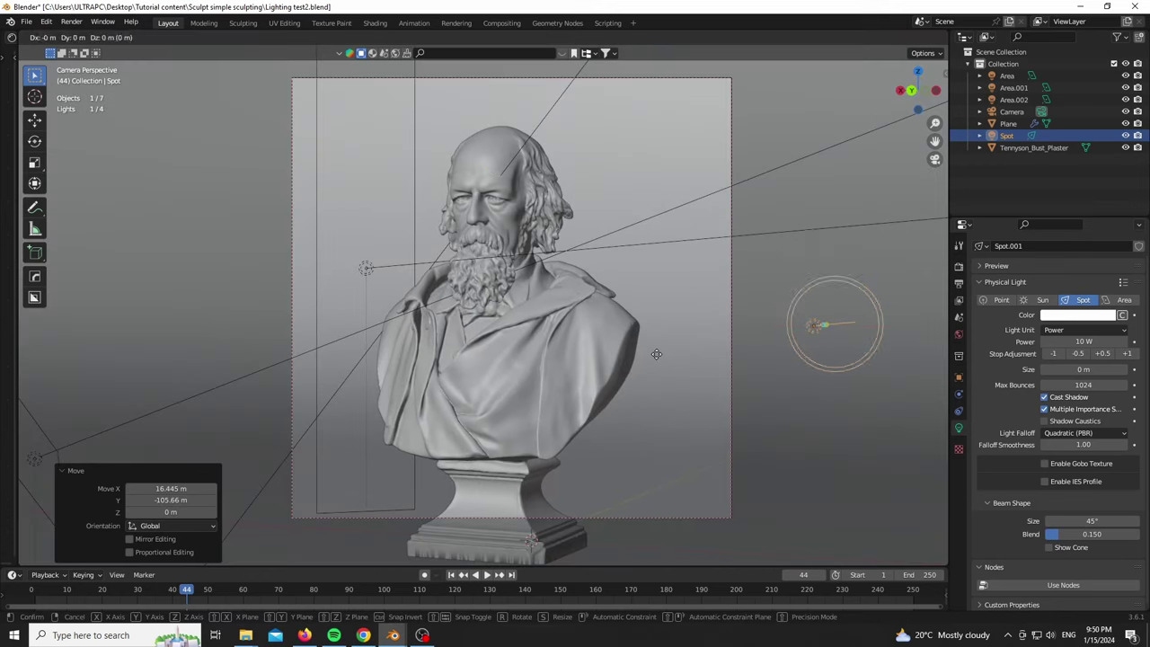
{"action": "left_click", "coordinate": [333, 330]}
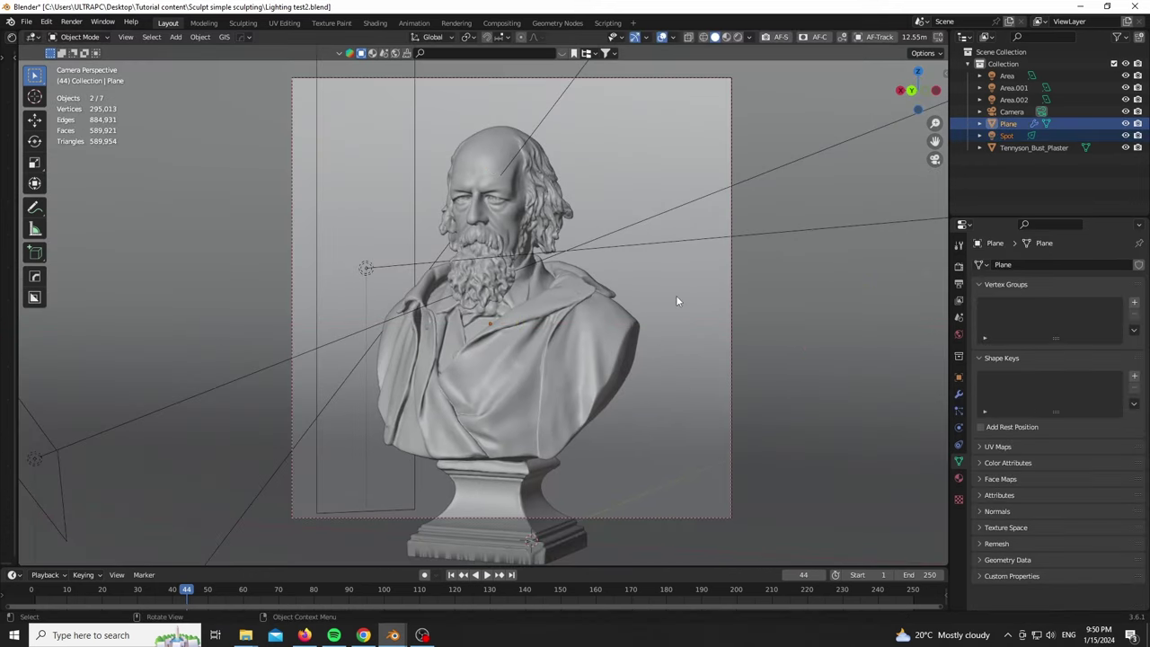
Step: Isolate the spot light and the backdrop in local view with rendered shading, keeping only the spot light selected
{"action": "key", "text": "KP_Divide"}
{"action": "key", "text": "z"}
{"action": "left_click", "coordinate": [502, 374]}
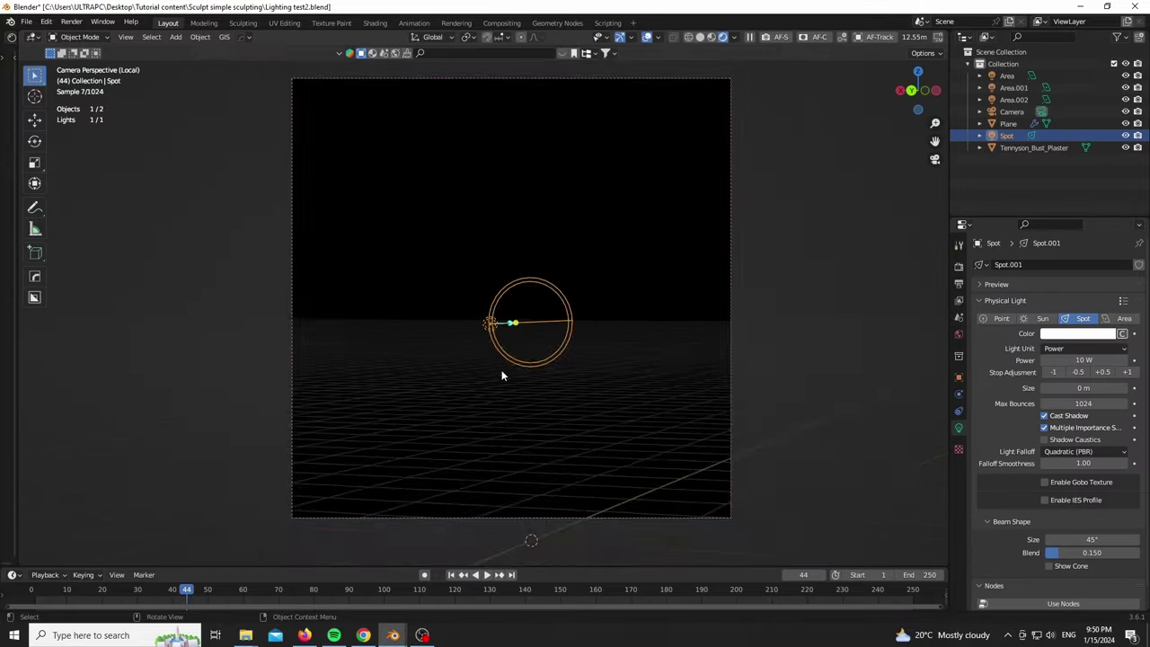
Step: Increase the spot light's power to 1280 W
{"action": "scroll", "coordinate": [501, 374], "scroll_direction": "up", "scroll_amount": 2}
{"action": "left_click", "coordinate": [1135, 371]}
{"action": "left_click", "coordinate": [1134, 371]}
{"action": "left_click", "coordinate": [1134, 371]}
{"action": "left_click", "coordinate": [1135, 371]}
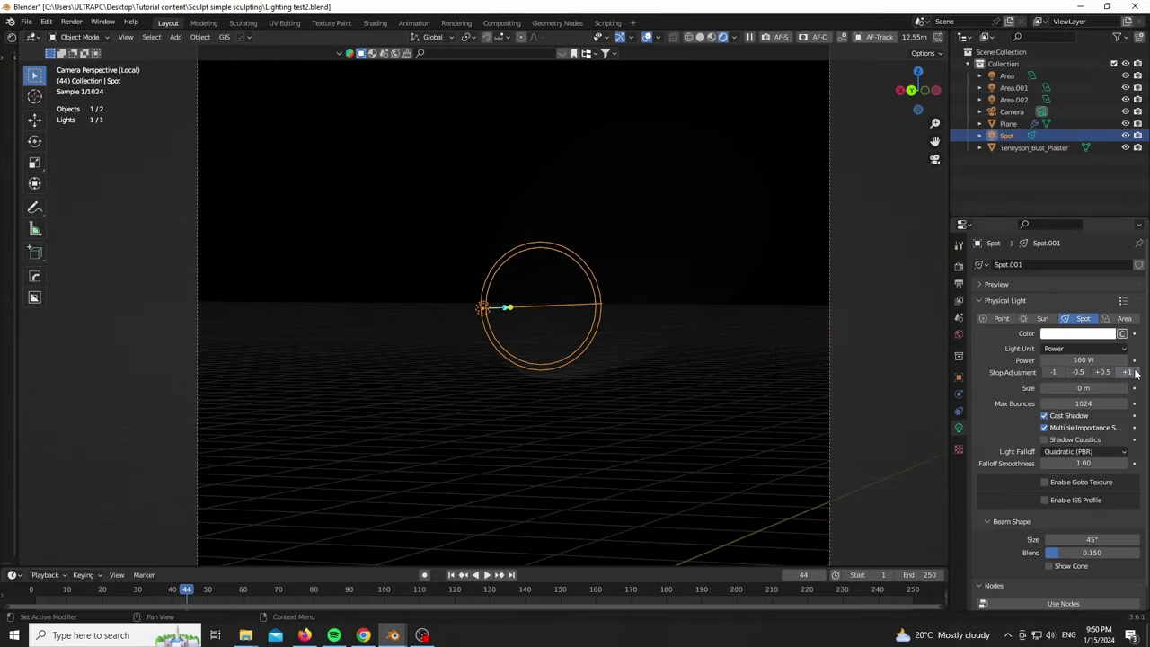
{"action": "left_click", "coordinate": [1129, 372]}
{"action": "left_click", "coordinate": [1129, 372]}
{"action": "left_click", "coordinate": [1128, 372]}
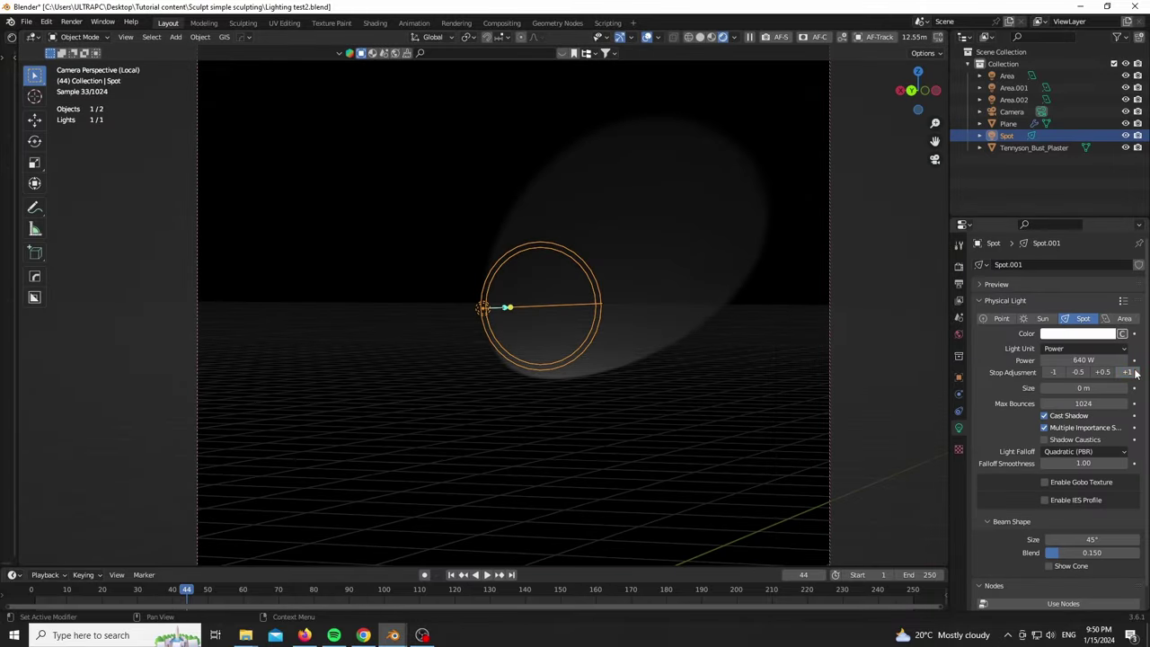
Step: Aim the spot light at the backdrop by rotating it about 17.8° around Z and -3.2° around X
{"action": "key", "text": "r"}
{"action": "key", "text": "z"}
{"action": "mouse_move", "coordinate": [827, 287]}
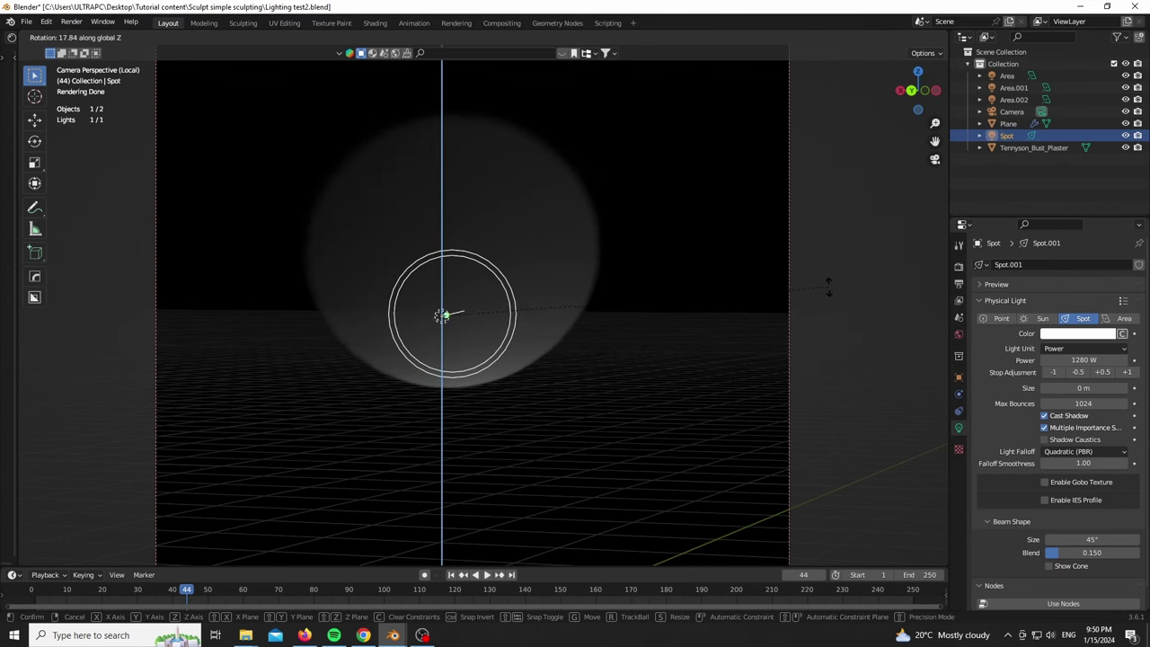
{"action": "left_click", "coordinate": [827, 286]}
{"action": "key", "text": "r"}
{"action": "key", "text": "x"}
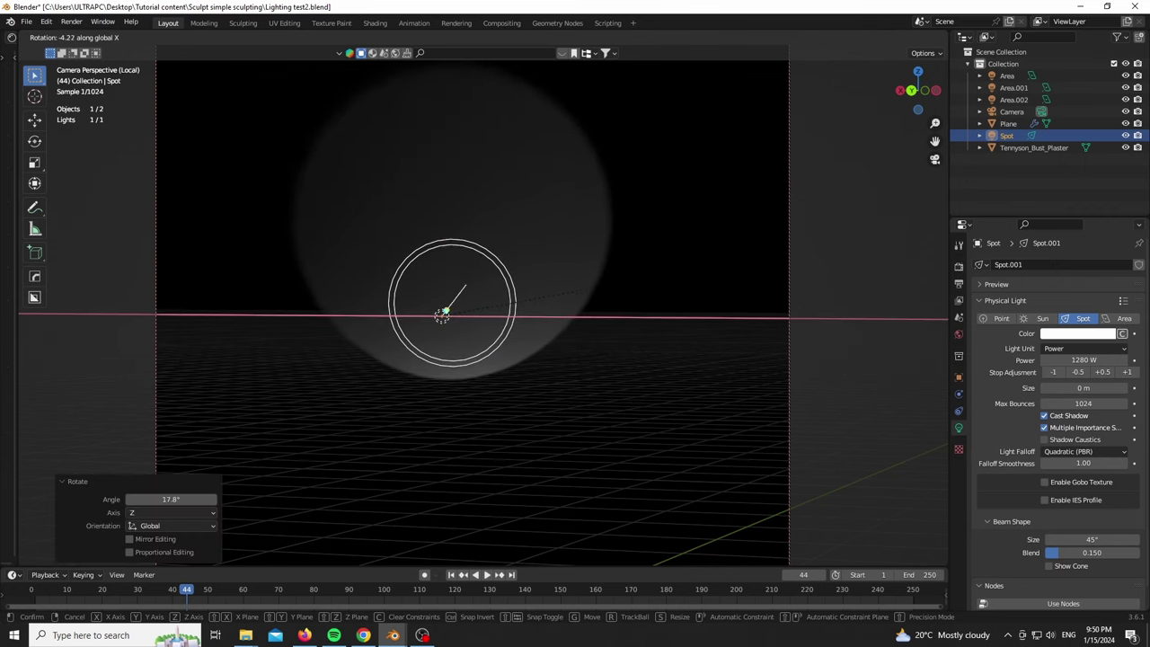
{"action": "left_click", "coordinate": [672, 277]}
Step: Set the spot light's beam size to 39°, its light size to about 1.69 m, and its power to 5120 W
{"action": "scroll", "coordinate": [594, 240], "scroll_direction": "down", "scroll_amount": 3}
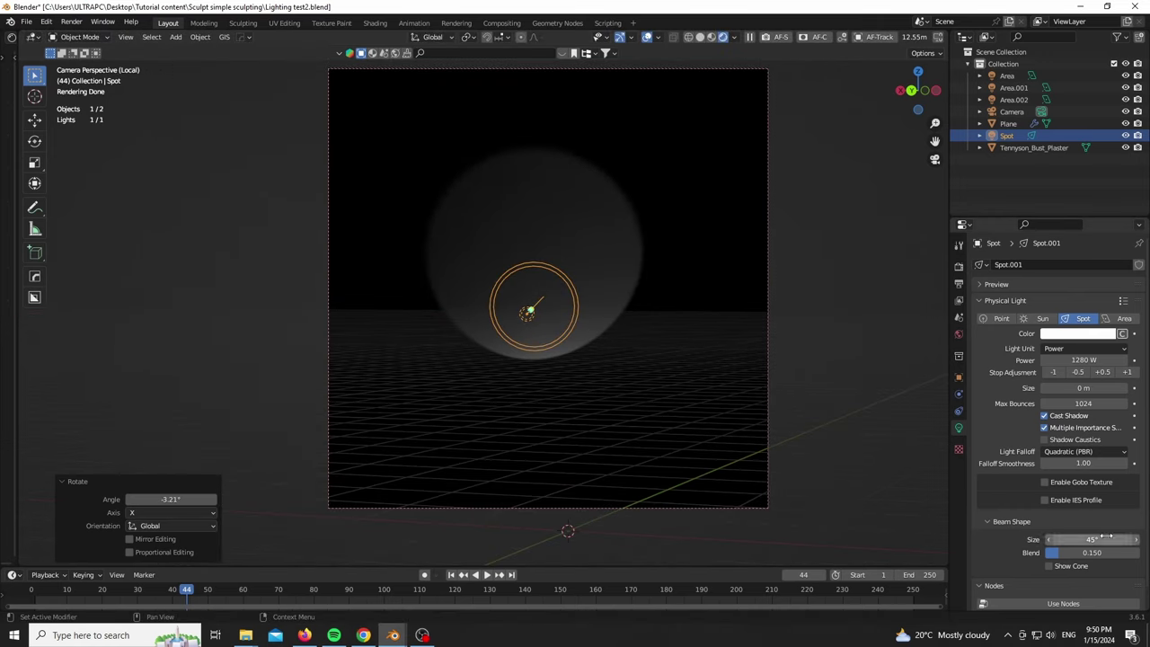
{"action": "mouse_move", "coordinate": [1106, 537]}
{"action": "left_mouse_down"}
{"action": "mouse_move", "coordinate": [1060, 536]}
{"action": "mouse_move", "coordinate": [1090, 536]}
{"action": "left_mouse_up"}
{"action": "left_click_drag", "start_coordinate": [1104, 389], "coordinate": [1130, 388]}
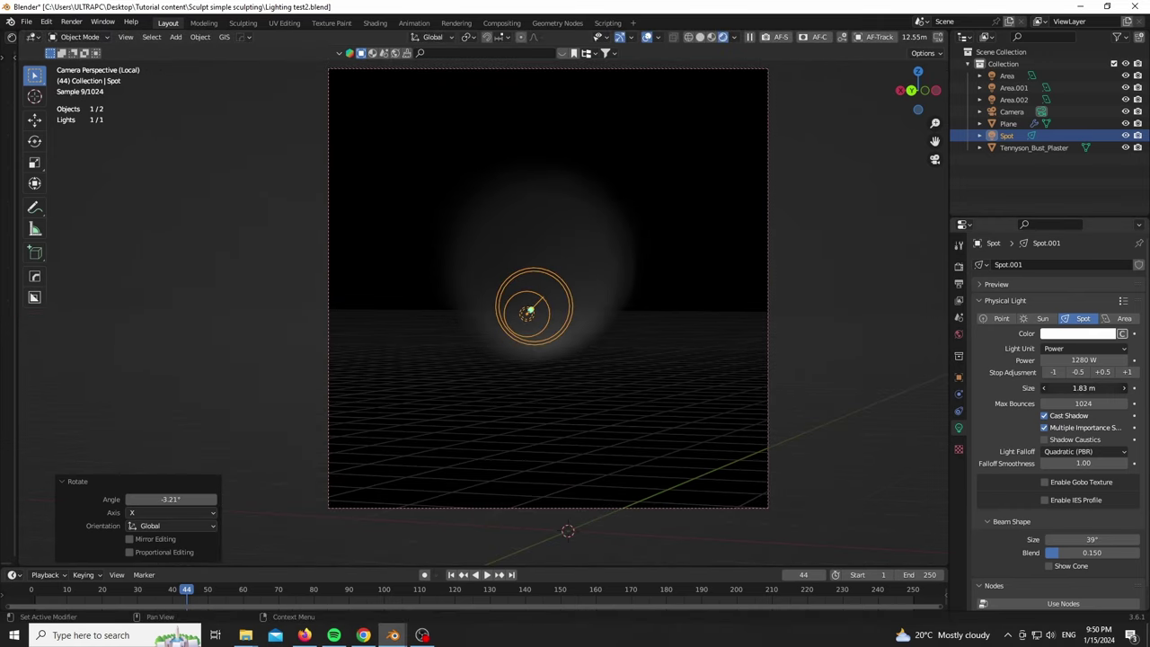
{"action": "left_click", "coordinate": [1128, 372]}
{"action": "left_click", "coordinate": [1129, 372]}
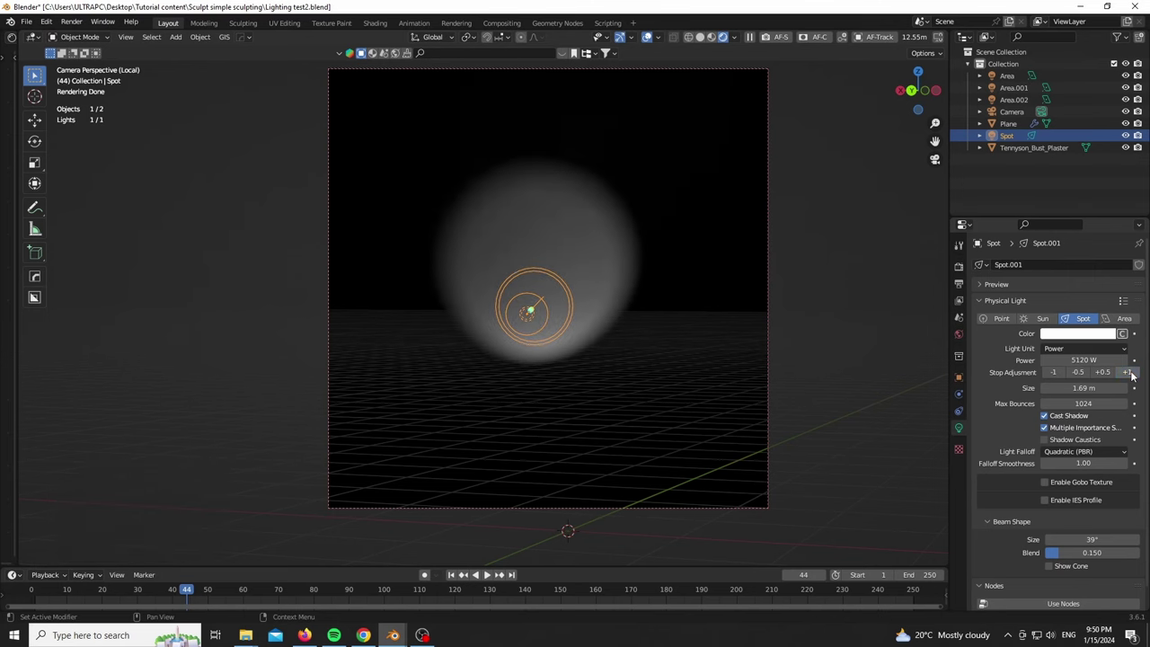
Step: Exit local view, widen the spot light's beam to about 49.3°, and rotate it about -1.5° around Z
{"action": "key", "text": "KP_Divide"}
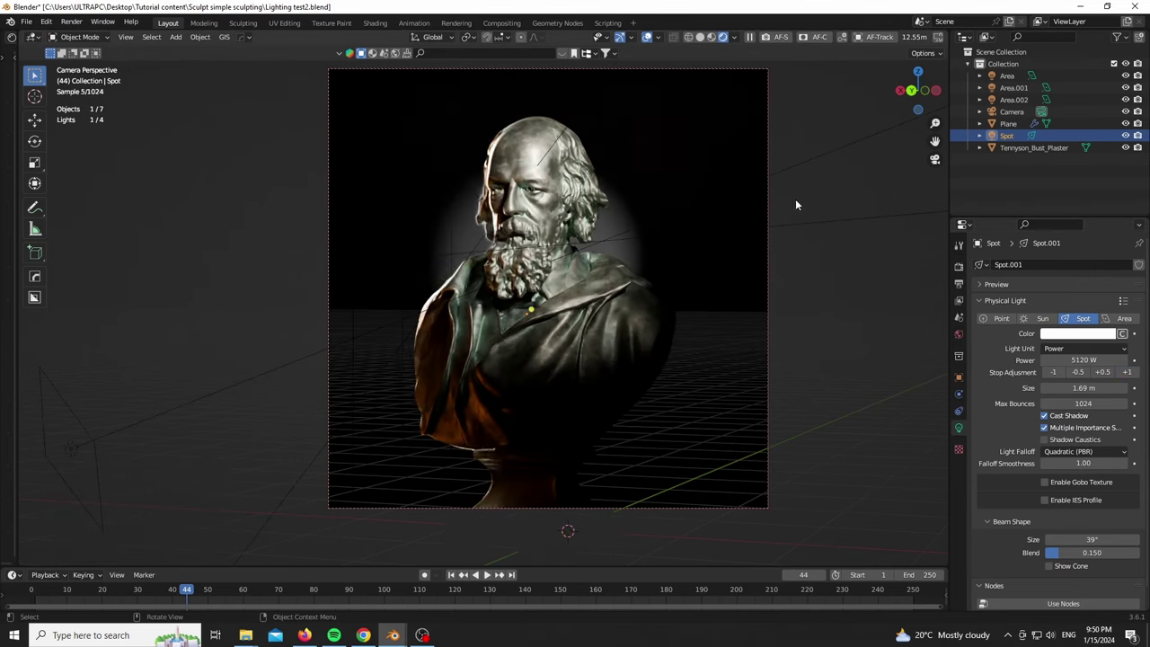
{"action": "scroll", "coordinate": [631, 274], "scroll_direction": "up", "scroll_amount": 2}
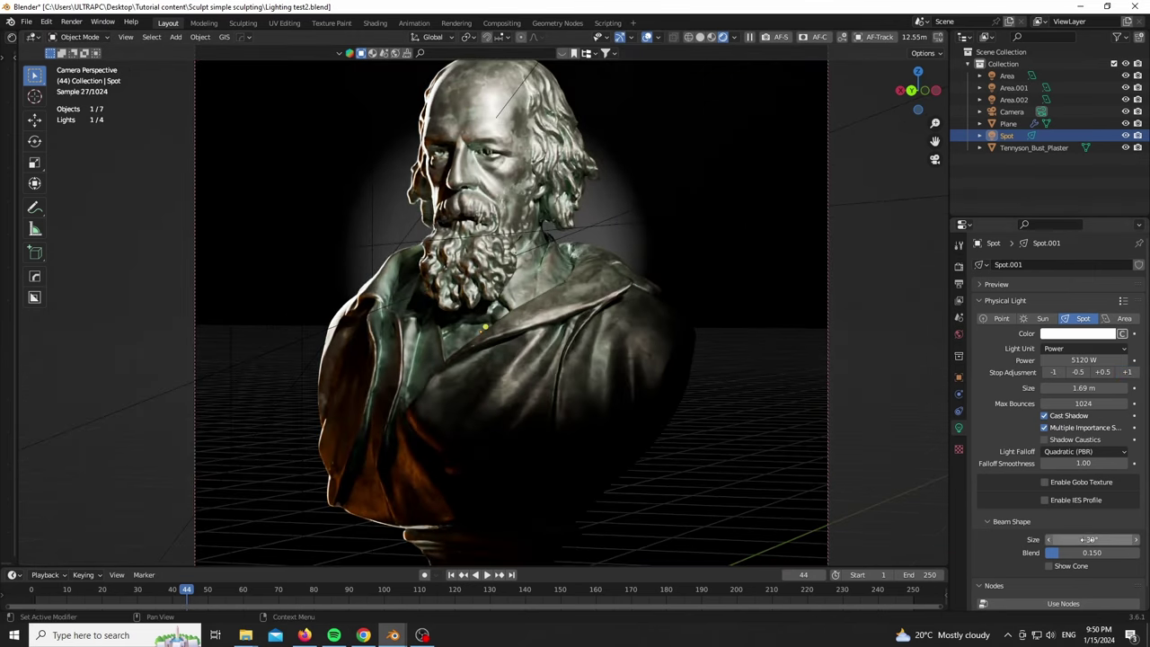
{"action": "left_click_drag", "start_coordinate": [1087, 539], "coordinate": [1106, 539]}
{"action": "key", "text": "r"}
{"action": "key", "text": "z"}
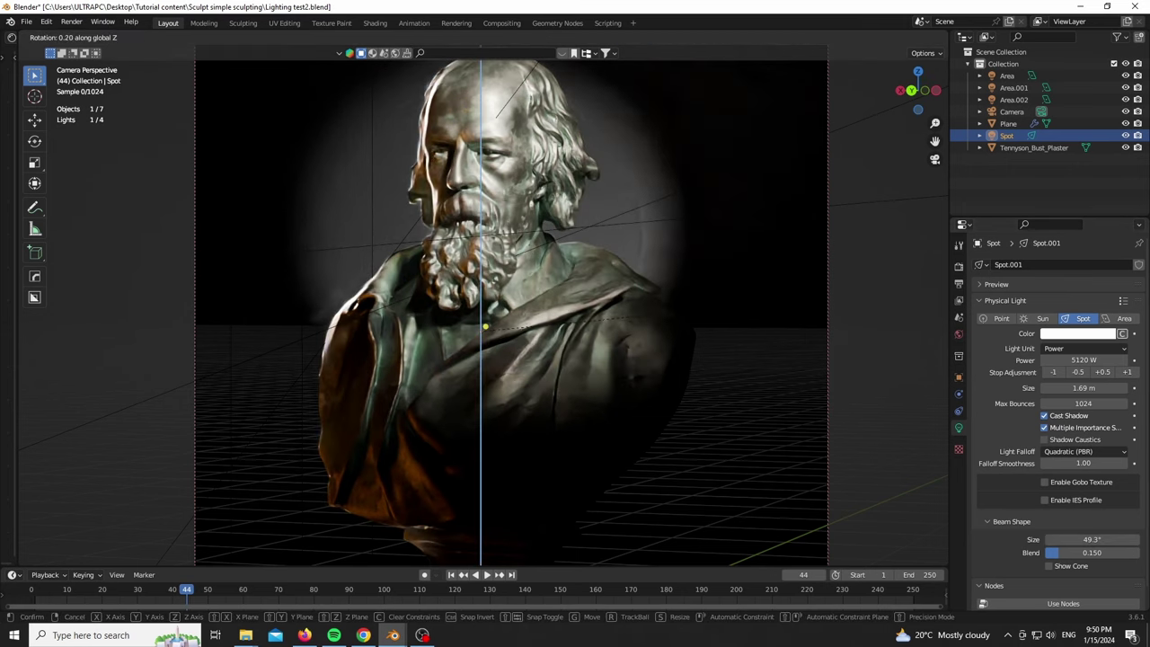
{"action": "left_click", "coordinate": [539, 403]}
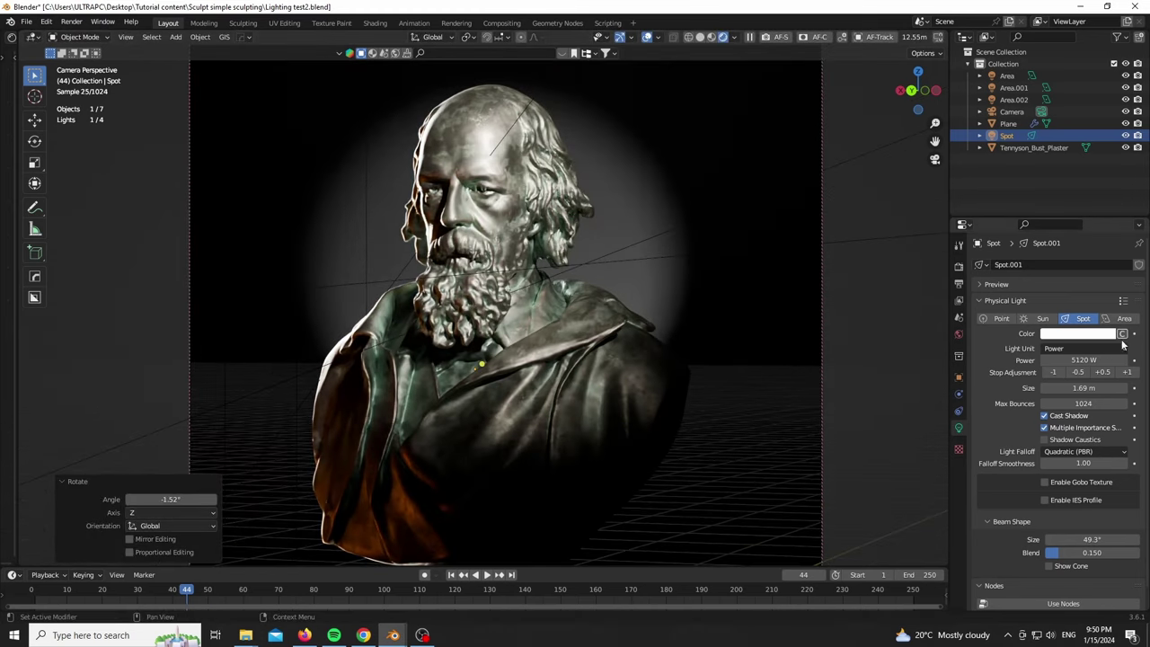
{"action": "left_click", "coordinate": [1098, 335]}
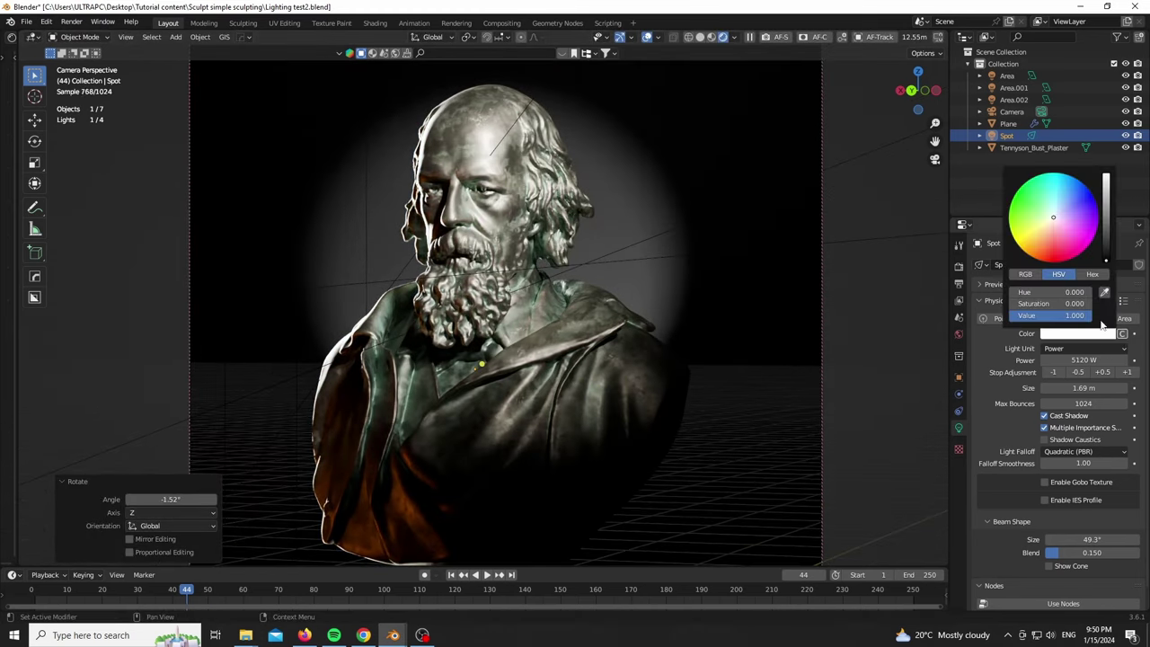
{"action": "left_click", "coordinate": [1105, 294]}
{"action": "key", "text": "Escape"}
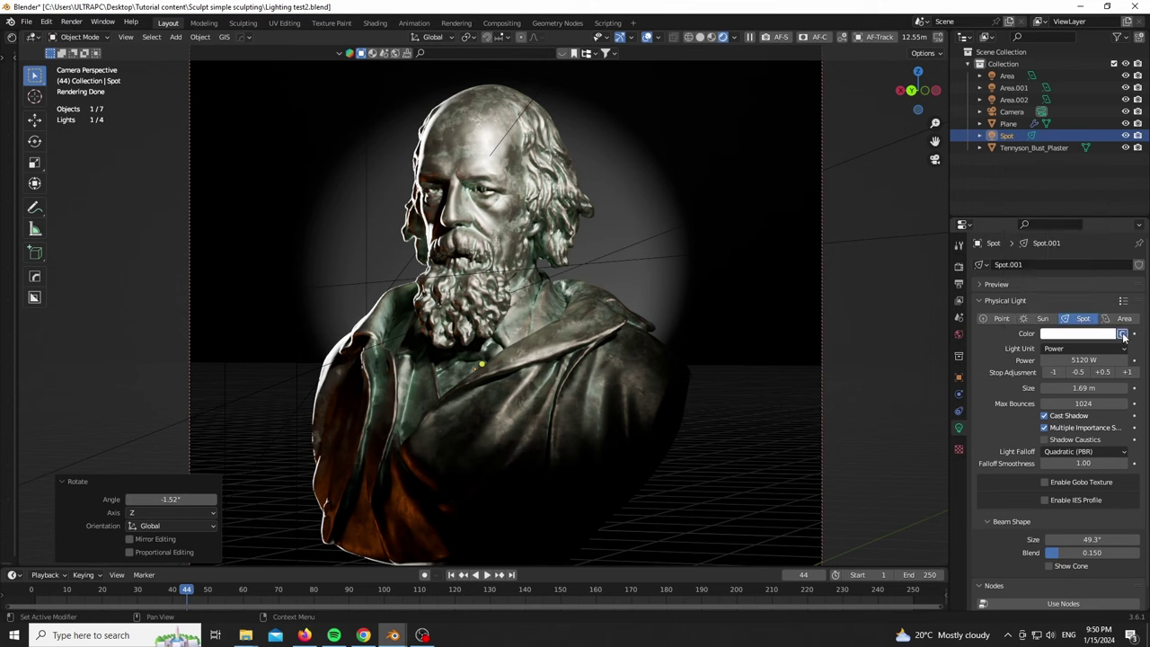
{"action": "left_click", "coordinate": [1123, 336]}
{"action": "left_click", "coordinate": [1122, 335]}
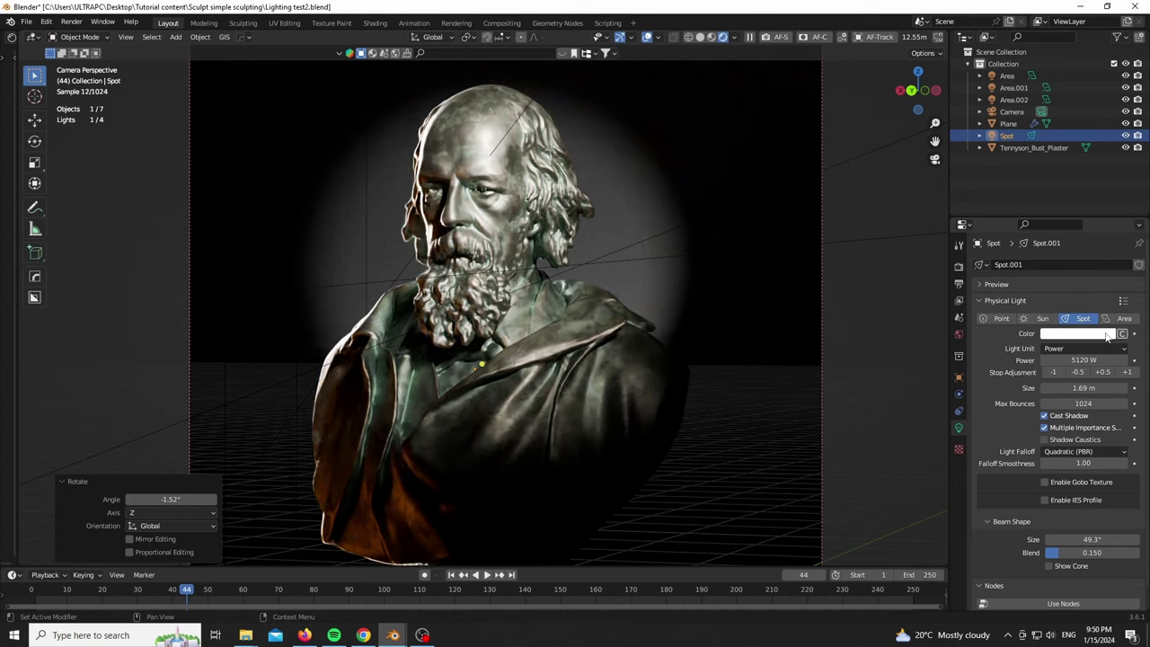
Step: Sample the bust's green tone near the collar with the eyedropper as the spot light's color
{"action": "left_click", "coordinate": [1110, 335]}
{"action": "left_click", "coordinate": [1105, 293]}
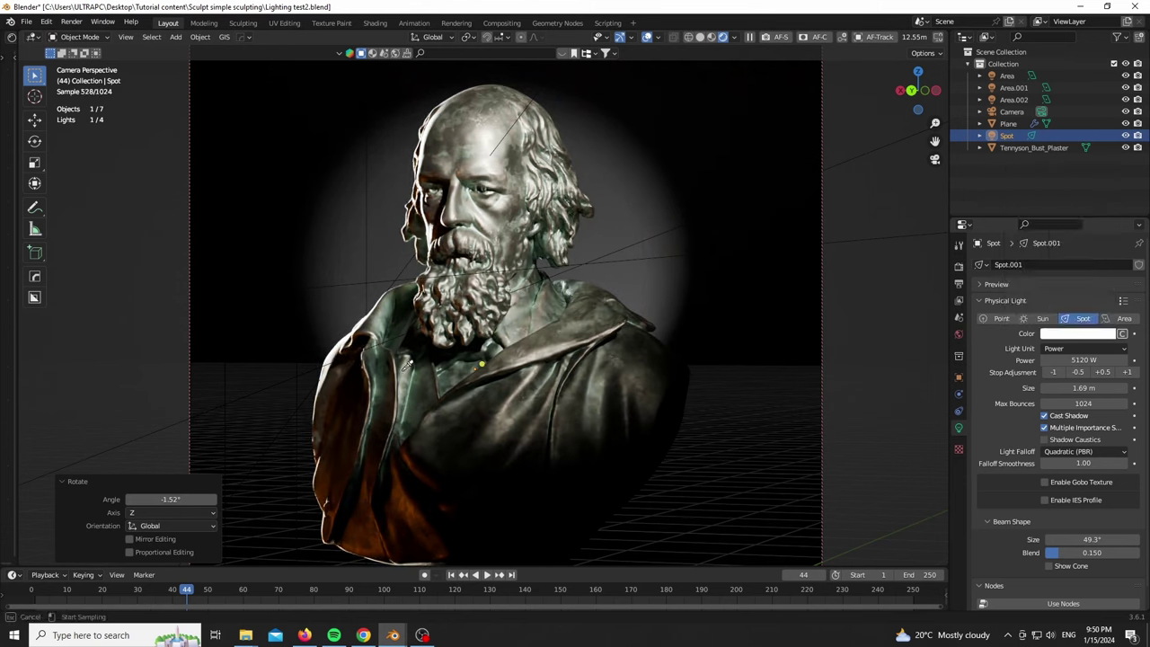
{"action": "left_click", "coordinate": [387, 311]}
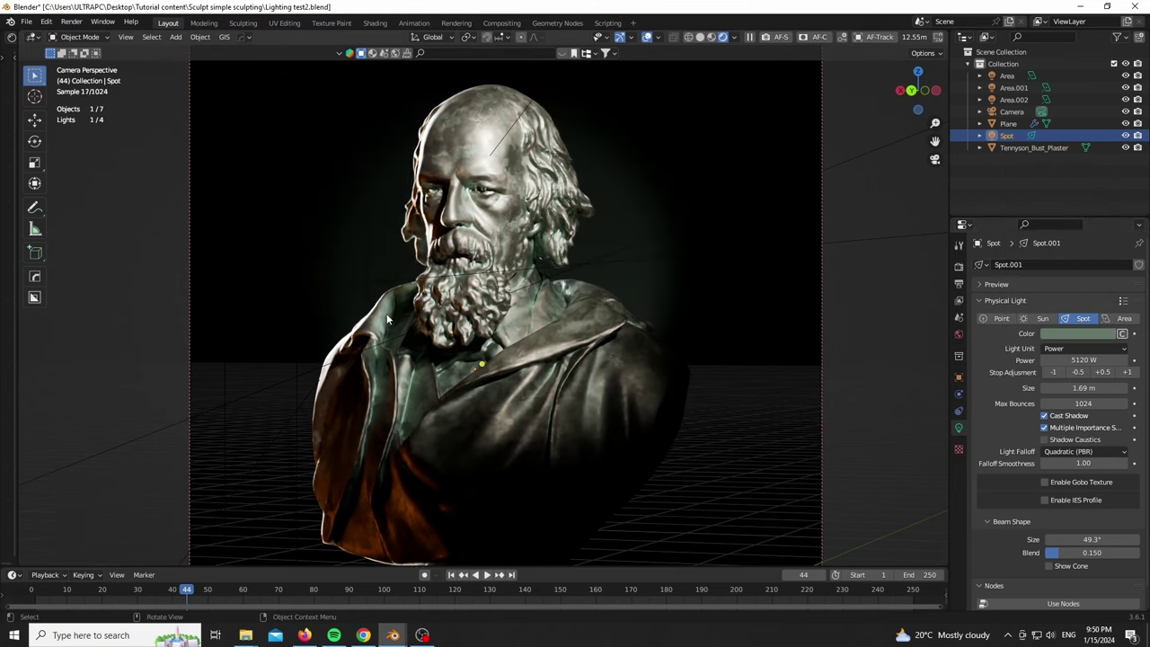
Step: Increase the green spot light's power to 40960 W and view the whole bust
{"action": "left_click", "coordinate": [1127, 372]}
{"action": "left_click", "coordinate": [1127, 372]}
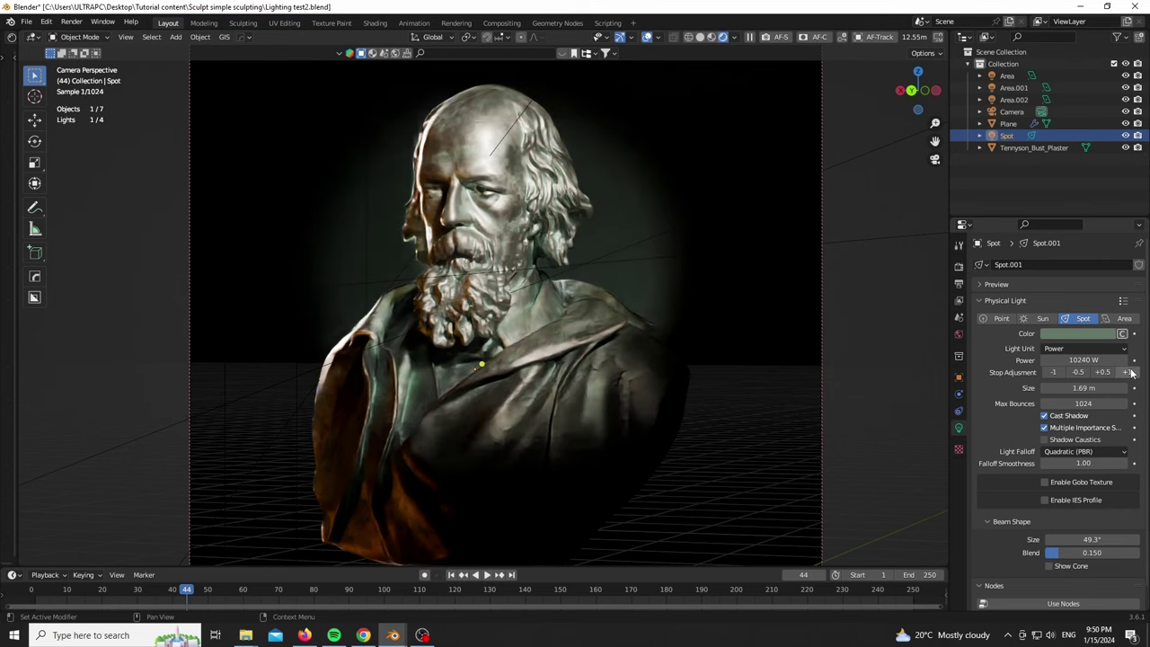
{"action": "left_click", "coordinate": [1127, 372]}
{"action": "scroll", "coordinate": [562, 375], "scroll_direction": "down", "scroll_amount": 3}
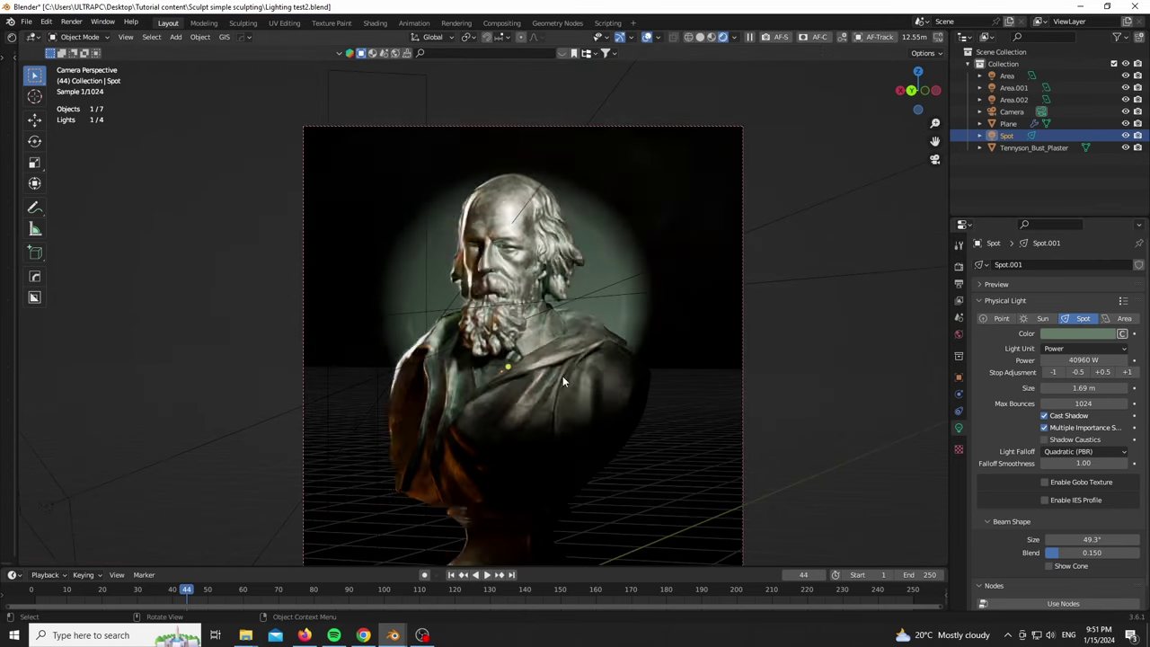
Step: Lower the green spot light's power to 20480 W and increase its light size to 4.4 m to soften the backdrop glow
{"action": "scroll", "coordinate": [570, 240], "scroll_direction": "up", "scroll_amount": 1}
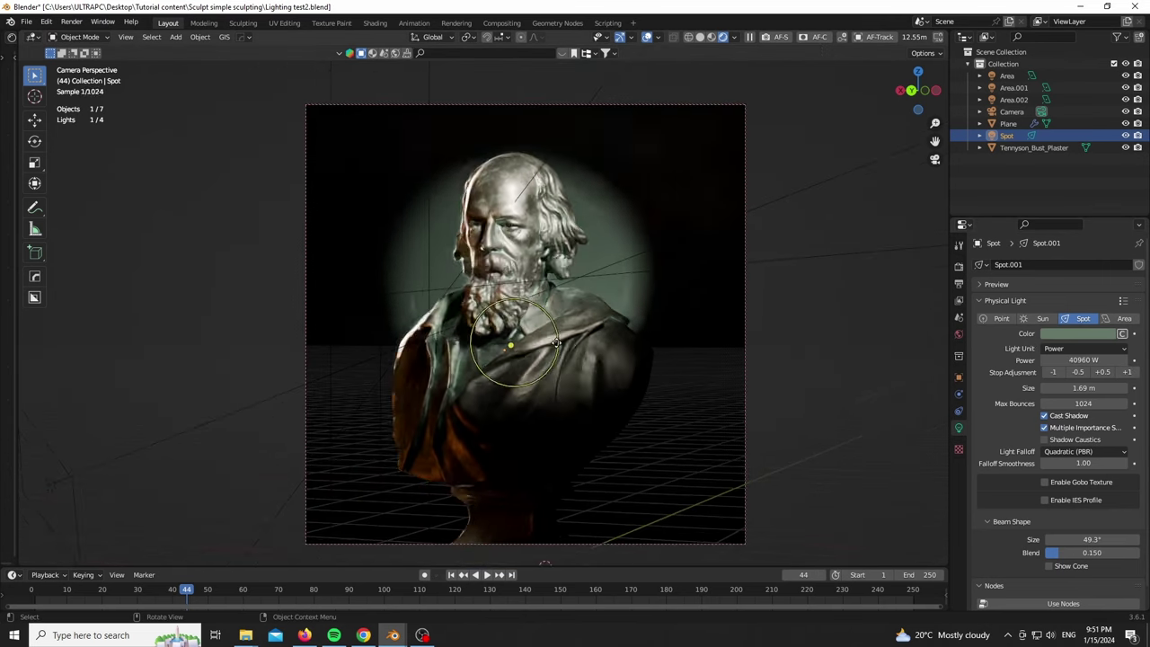
{"action": "left_click", "coordinate": [1058, 373]}
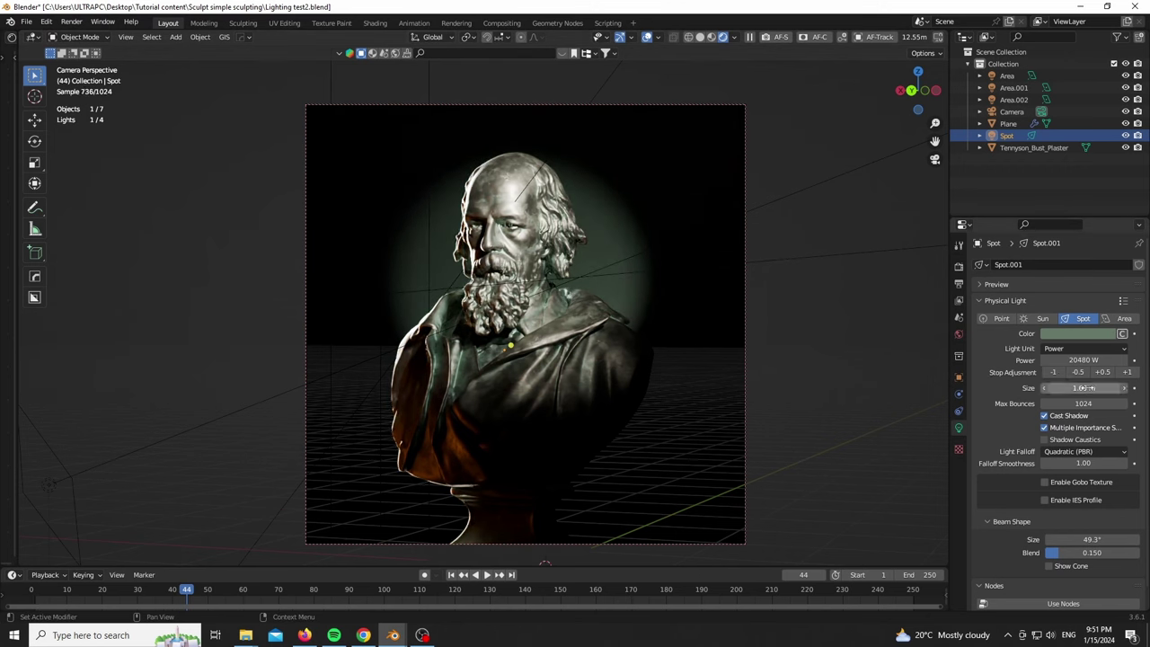
{"action": "left_click_drag", "start_coordinate": [1083, 388], "coordinate": [1134, 388]}
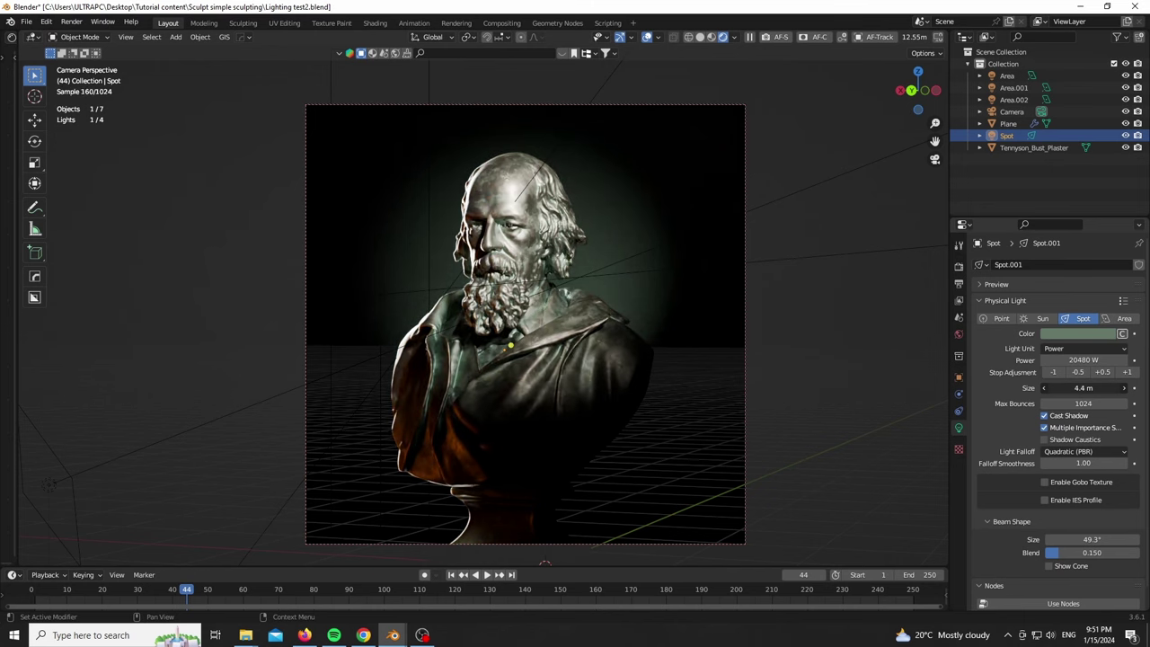
{"action": "scroll", "coordinate": [494, 276], "scroll_direction": "down", "scroll_amount": 2}
{"action": "scroll", "coordinate": [504, 294], "scroll_direction": "up", "scroll_amount": 2}
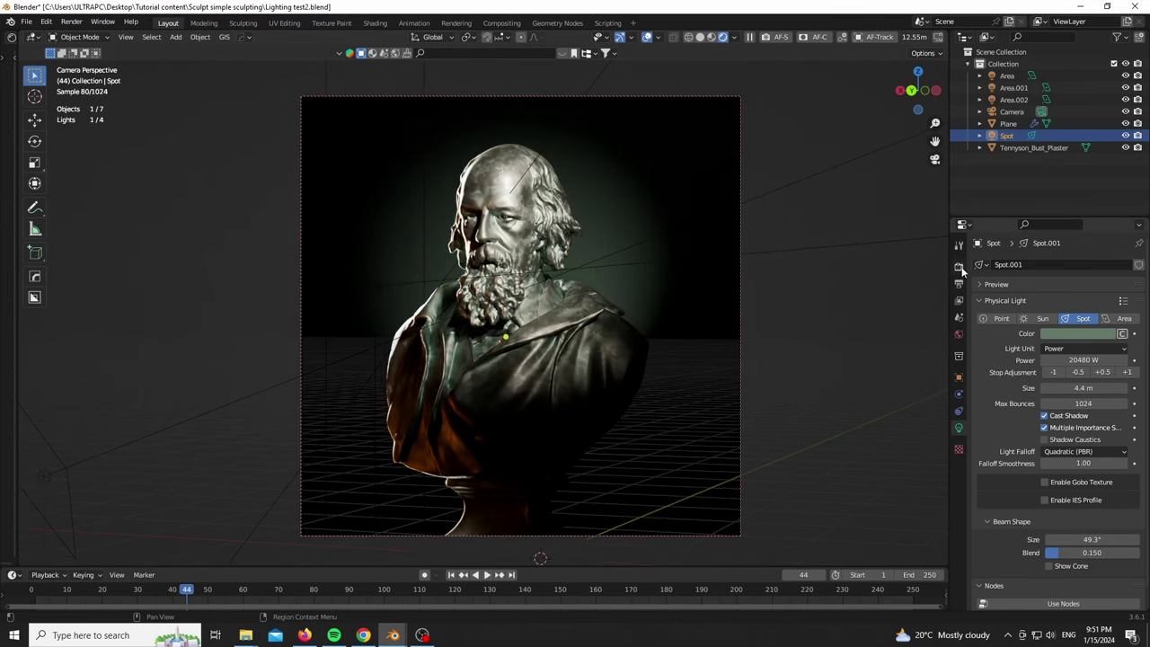
Step: Try the Filmic view transform in the render color management and switch back to AgX to compare the bust's look
{"action": "left_click", "coordinate": [959, 268]}
{"action": "scroll", "coordinate": [1033, 422], "scroll_direction": "down", "scroll_amount": 6}
{"action": "left_click", "coordinate": [1096, 525]}
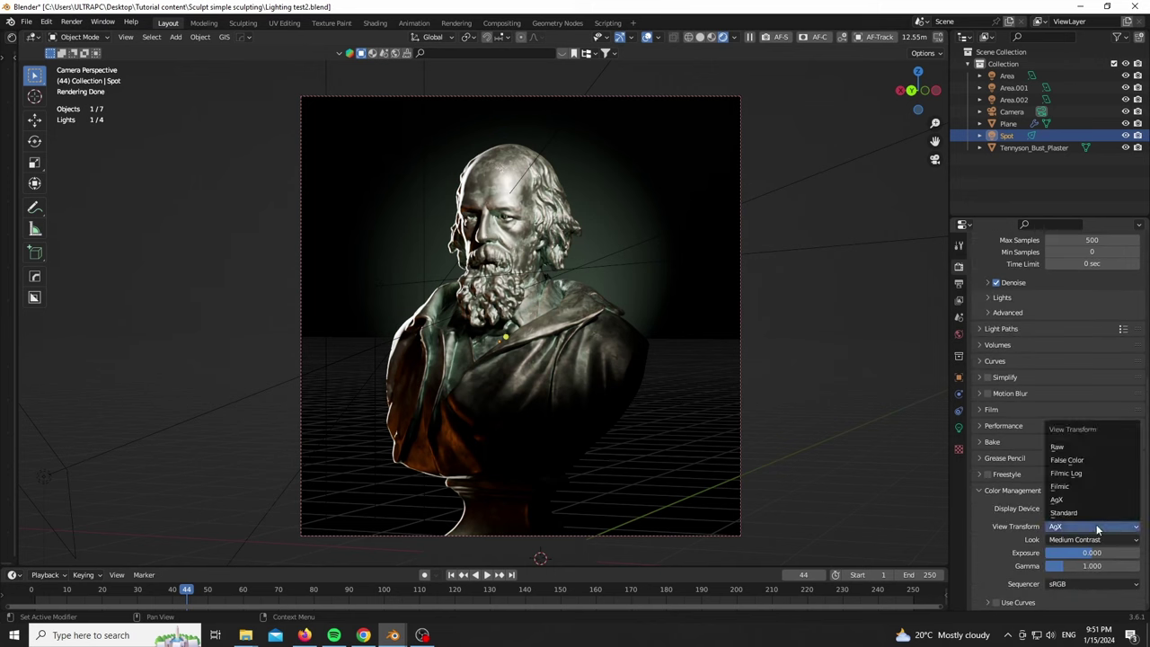
{"action": "left_click", "coordinate": [1070, 489]}
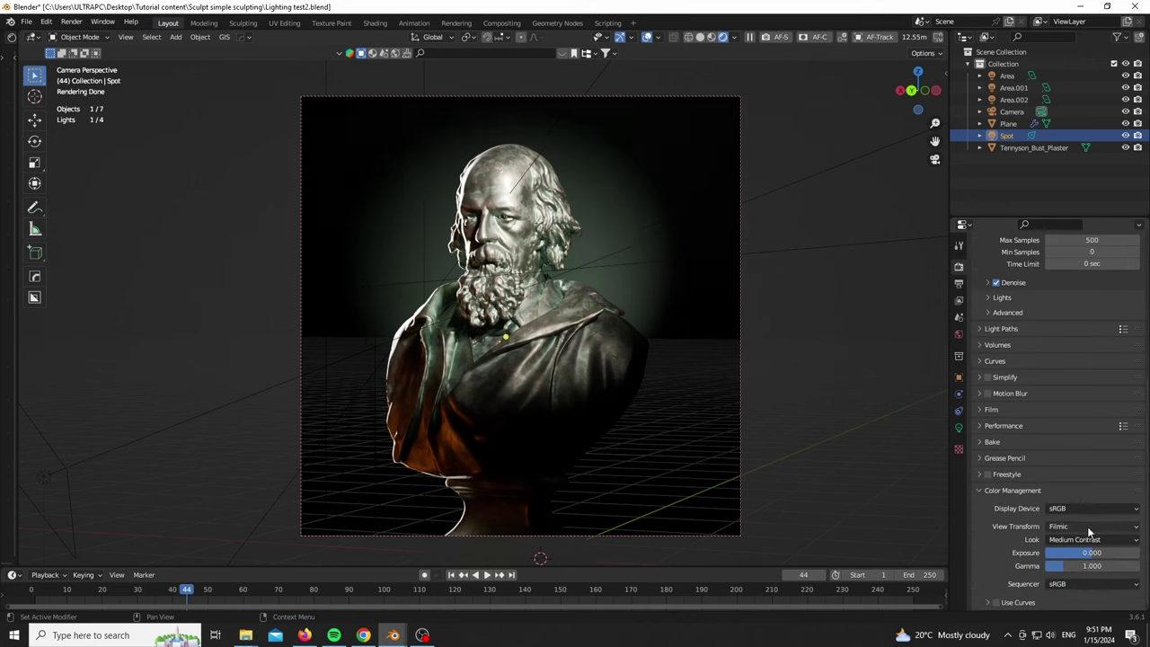
{"action": "left_click", "coordinate": [1089, 528]}
{"action": "left_click", "coordinate": [1077, 505]}
{"action": "scroll", "coordinate": [517, 232], "scroll_direction": "up", "scroll_amount": 3}
{"action": "scroll", "coordinate": [513, 232], "scroll_direction": "down", "scroll_amount": 3}
{"action": "scroll", "coordinate": [507, 416], "scroll_direction": "up", "scroll_amount": 1}
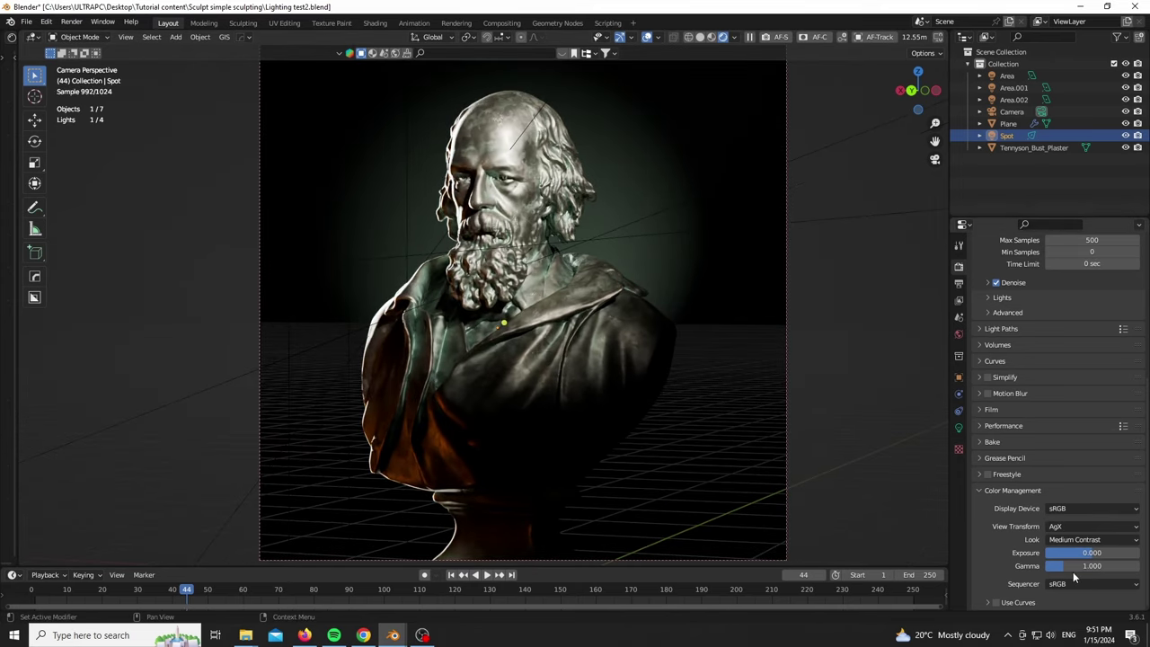
{"action": "scroll", "coordinate": [543, 417], "scroll_direction": "down", "scroll_amount": 1}
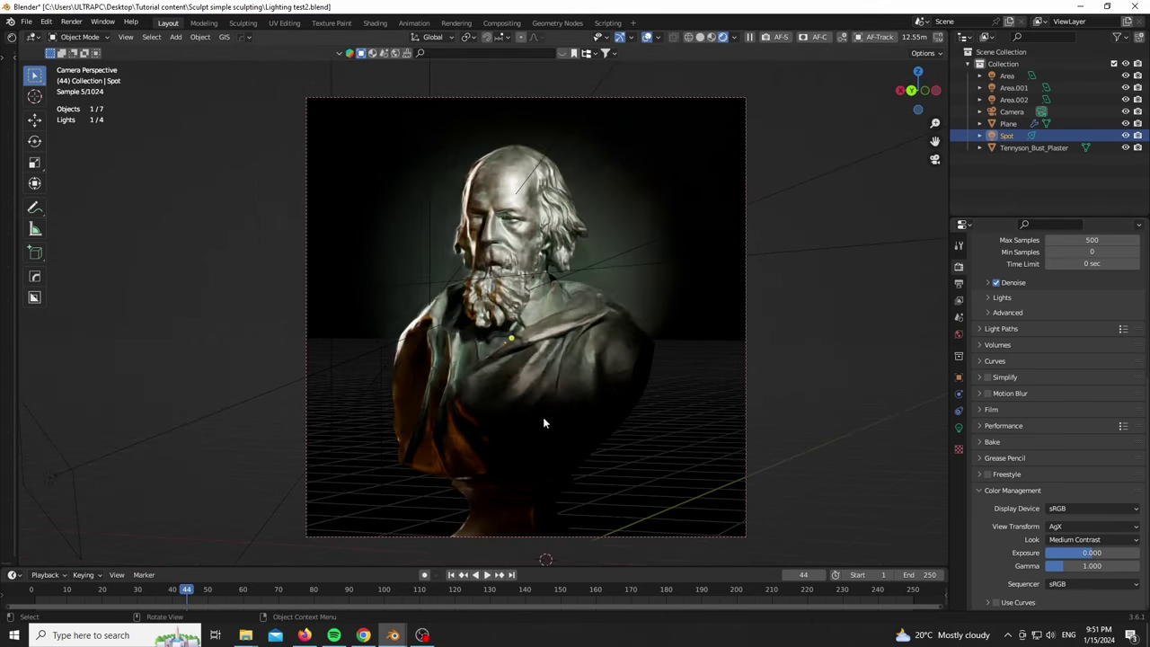
Step: Hide the viewport overlays and inspect the lit bust in the clean camera view
{"action": "left_click", "coordinate": [647, 38]}
{"action": "key", "text": "Home"}
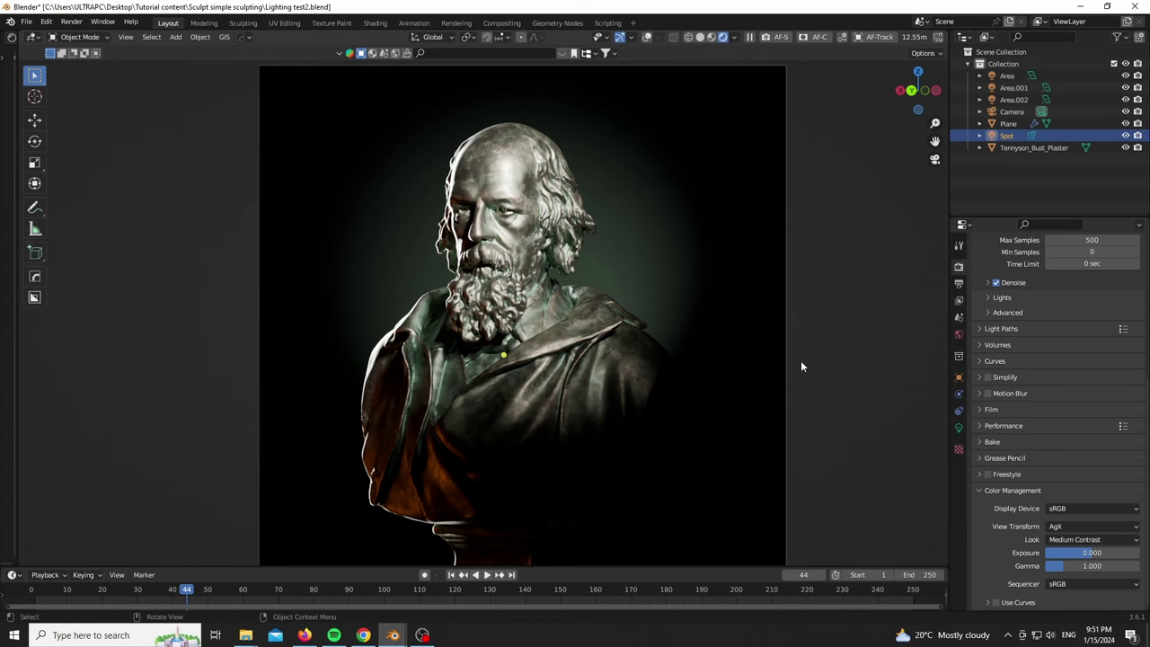
{"action": "scroll", "coordinate": [565, 184], "scroll_direction": "down", "scroll_amount": 1}
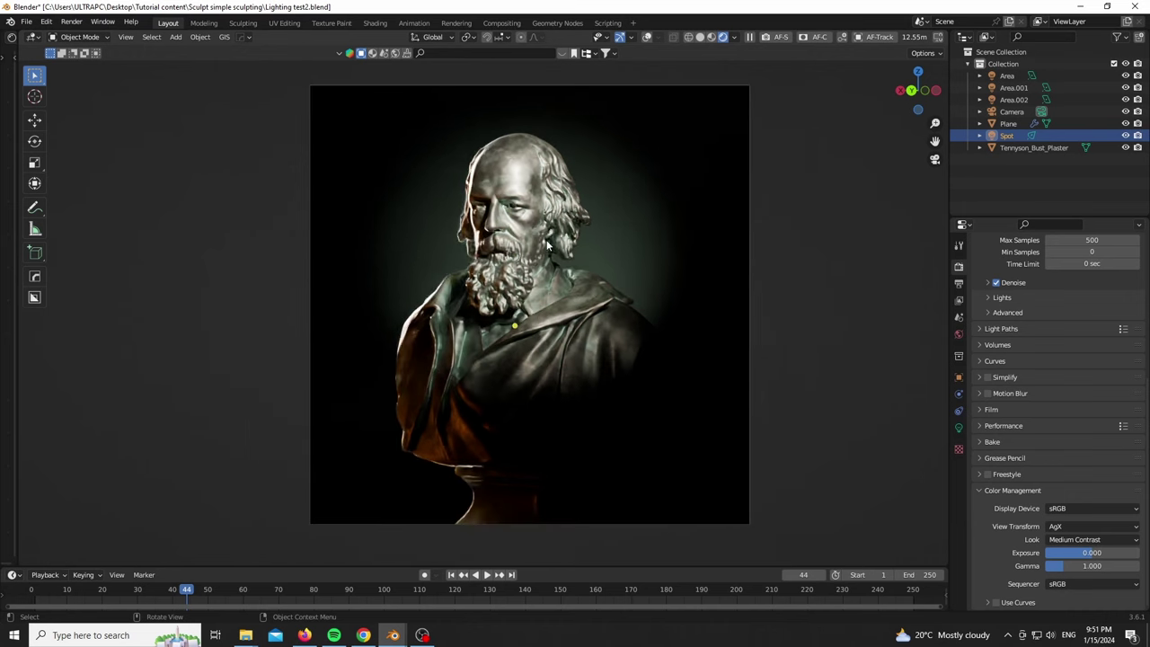
{"action": "scroll", "coordinate": [547, 241], "scroll_direction": "up", "scroll_amount": 1}
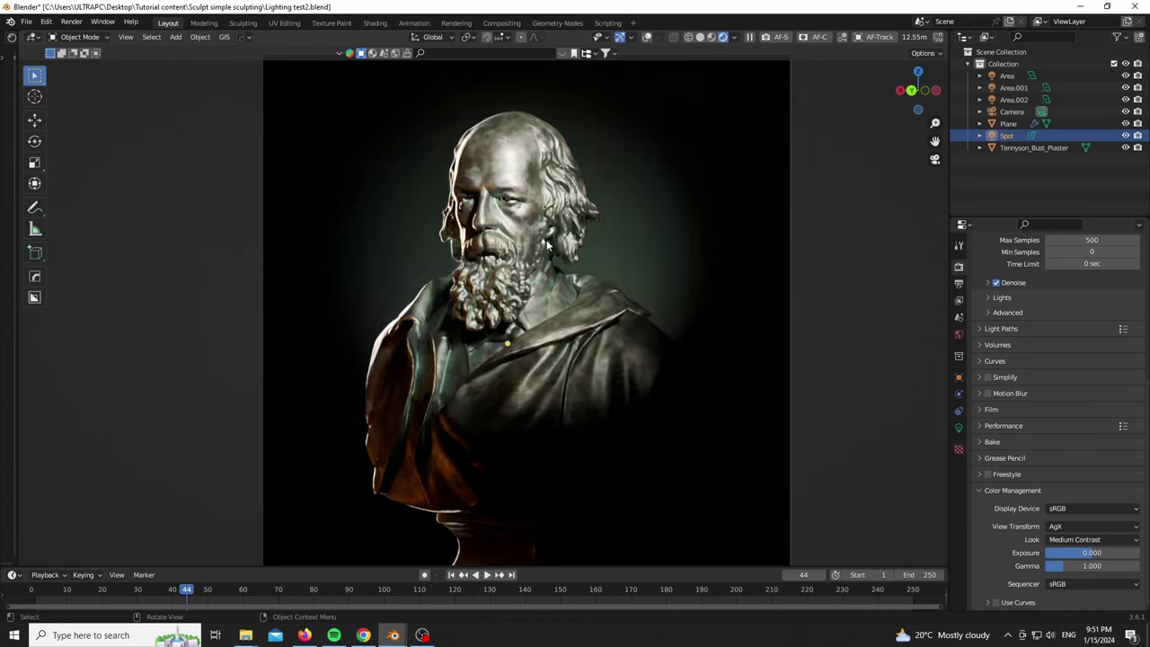
{"action": "scroll", "coordinate": [547, 245], "scroll_direction": "up", "scroll_amount": 1}
{"action": "scroll", "coordinate": [547, 244], "scroll_direction": "down", "scroll_amount": 1}
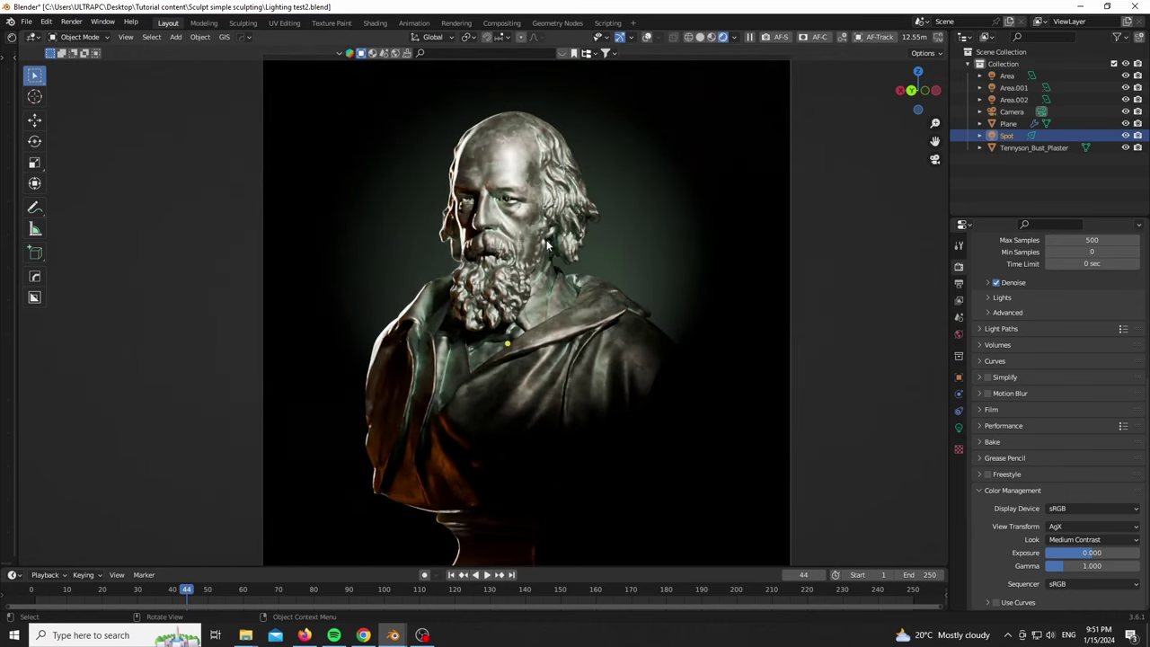